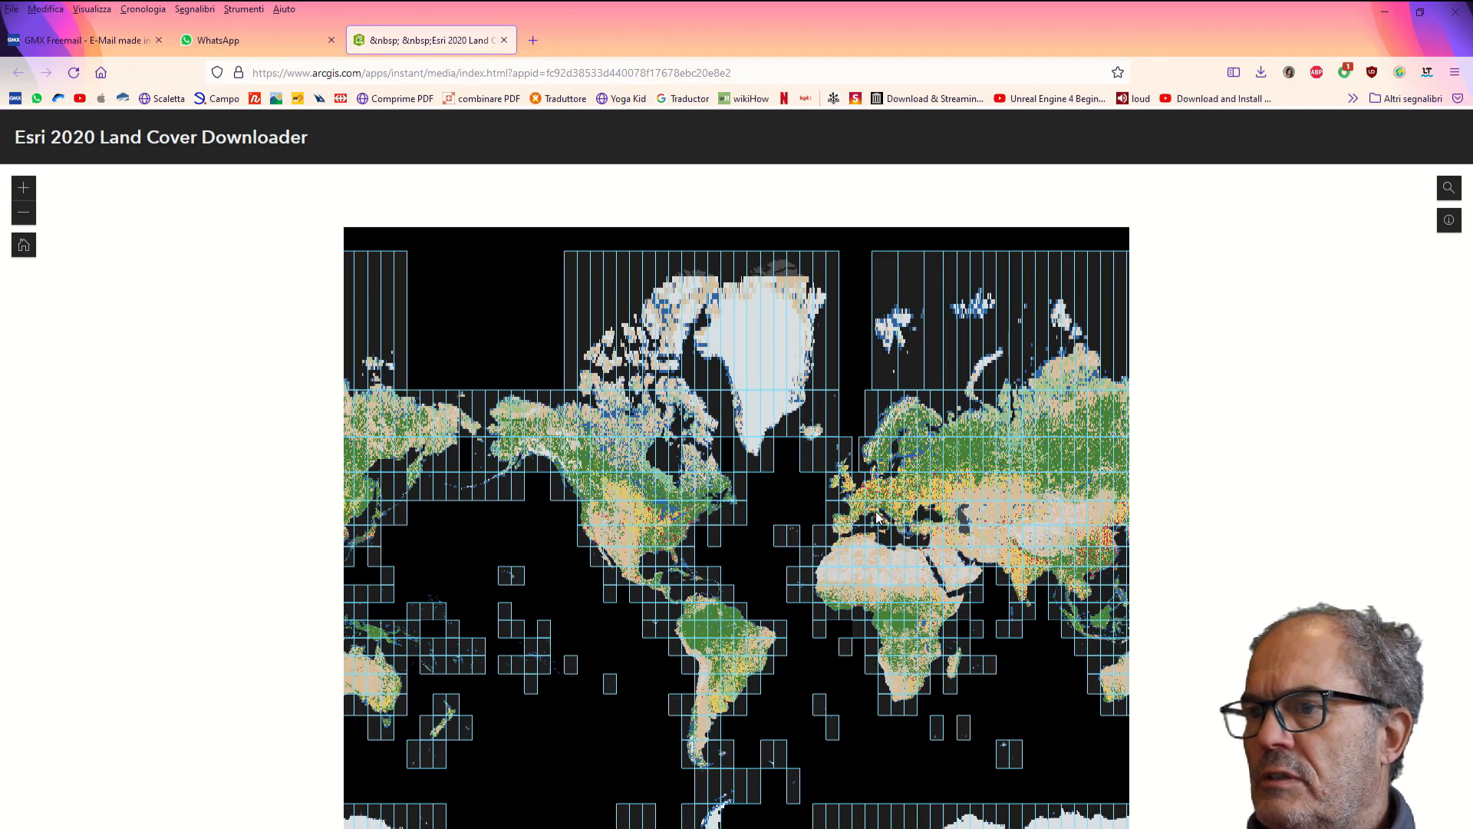
Download land cover scene 32T, which covers northern Italy, save the TIF file and check that its download completes
scroll(877, 517, up, 2)
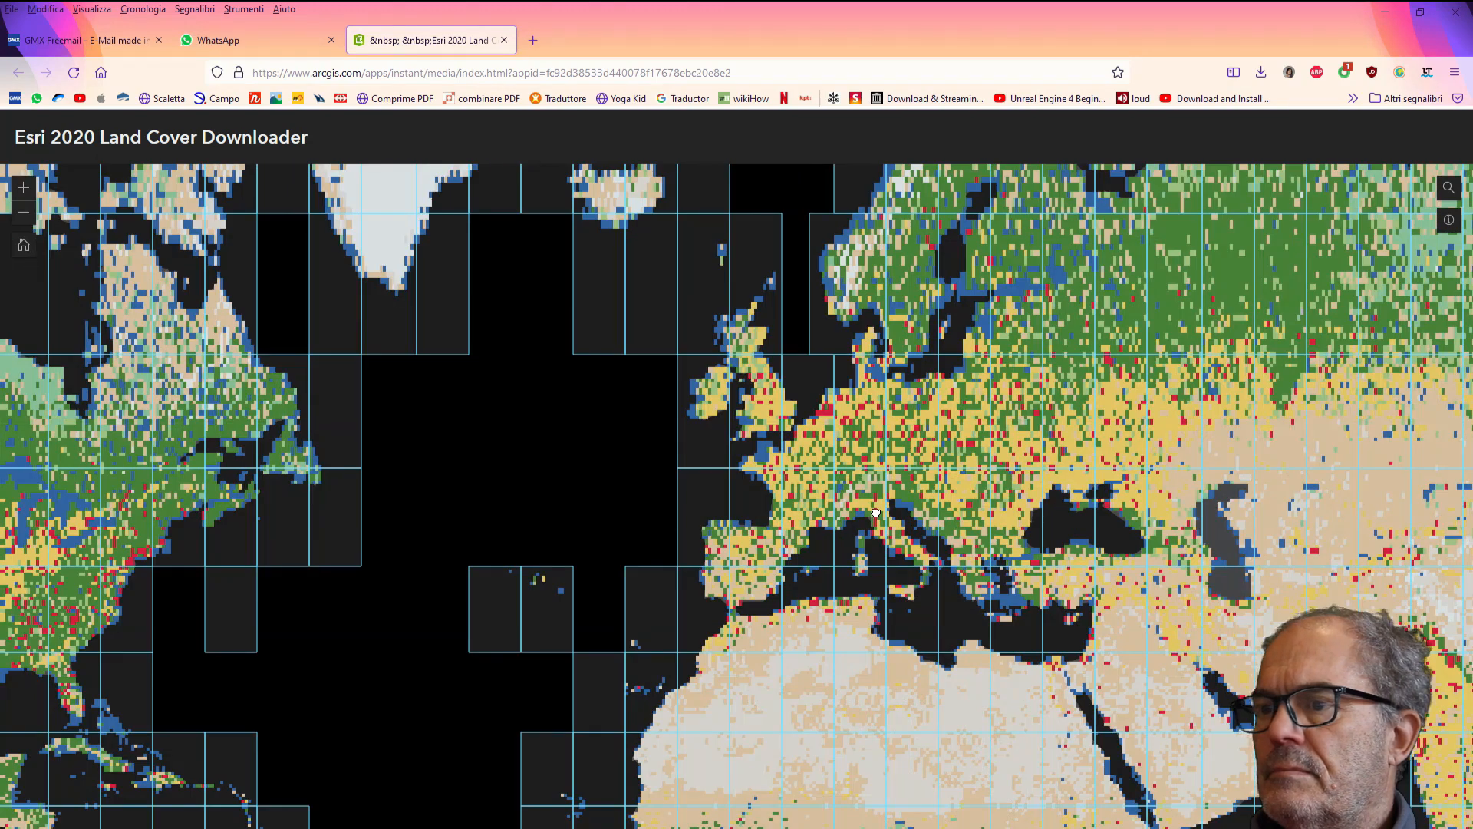
scroll(875, 513, up, 1)
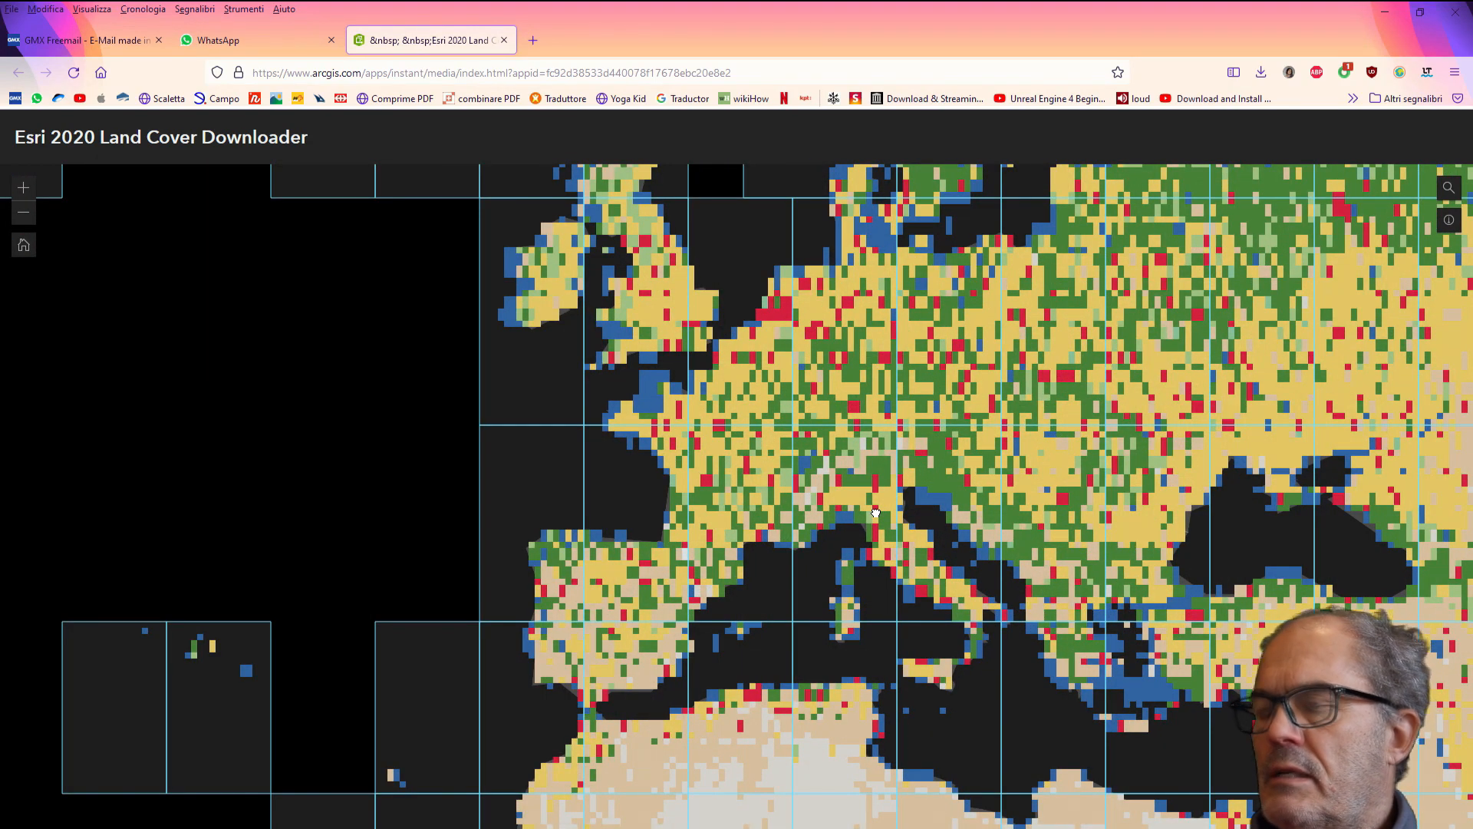
scroll(876, 513, up, 1)
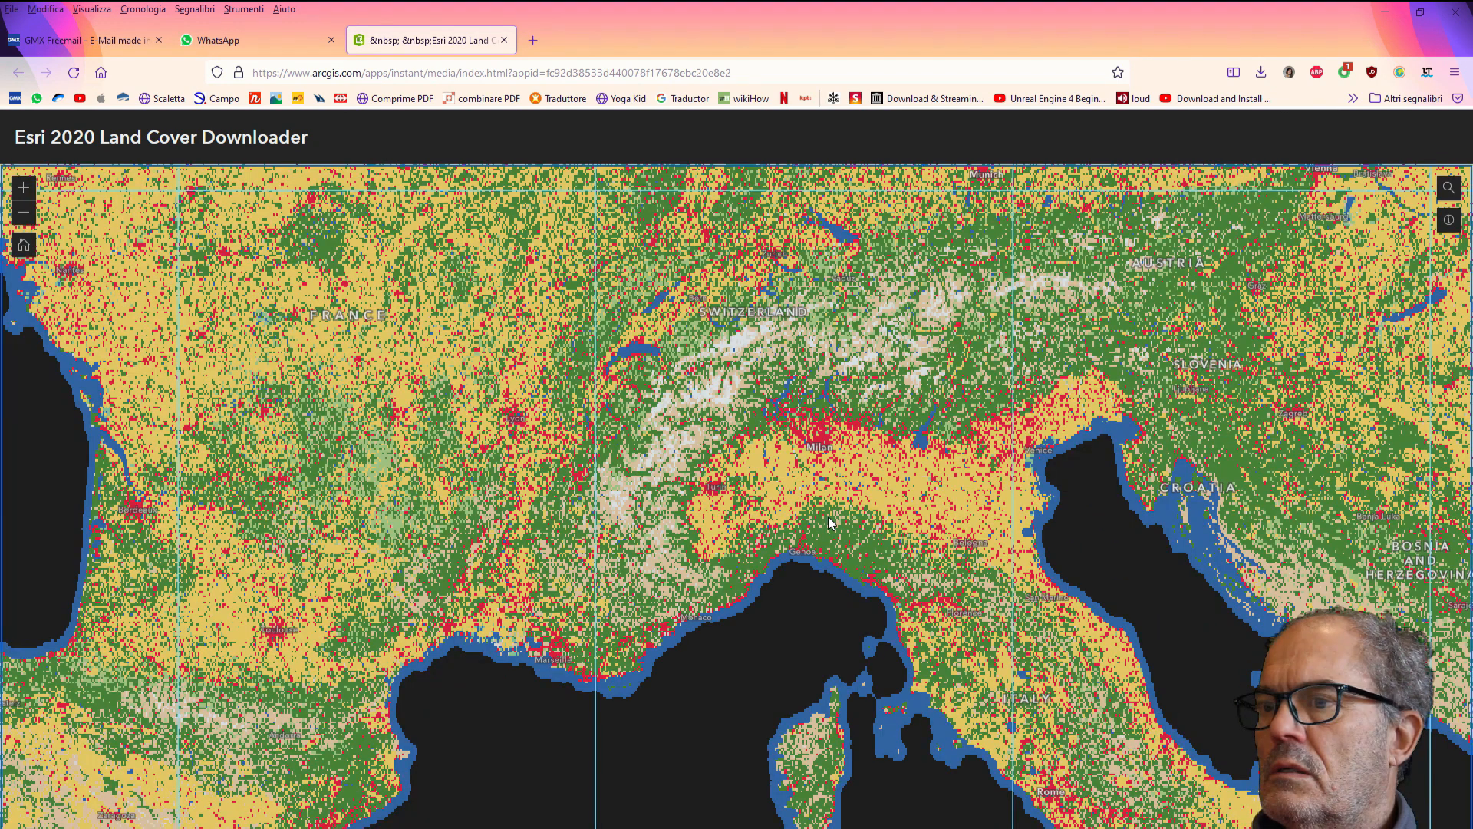
click(833, 456)
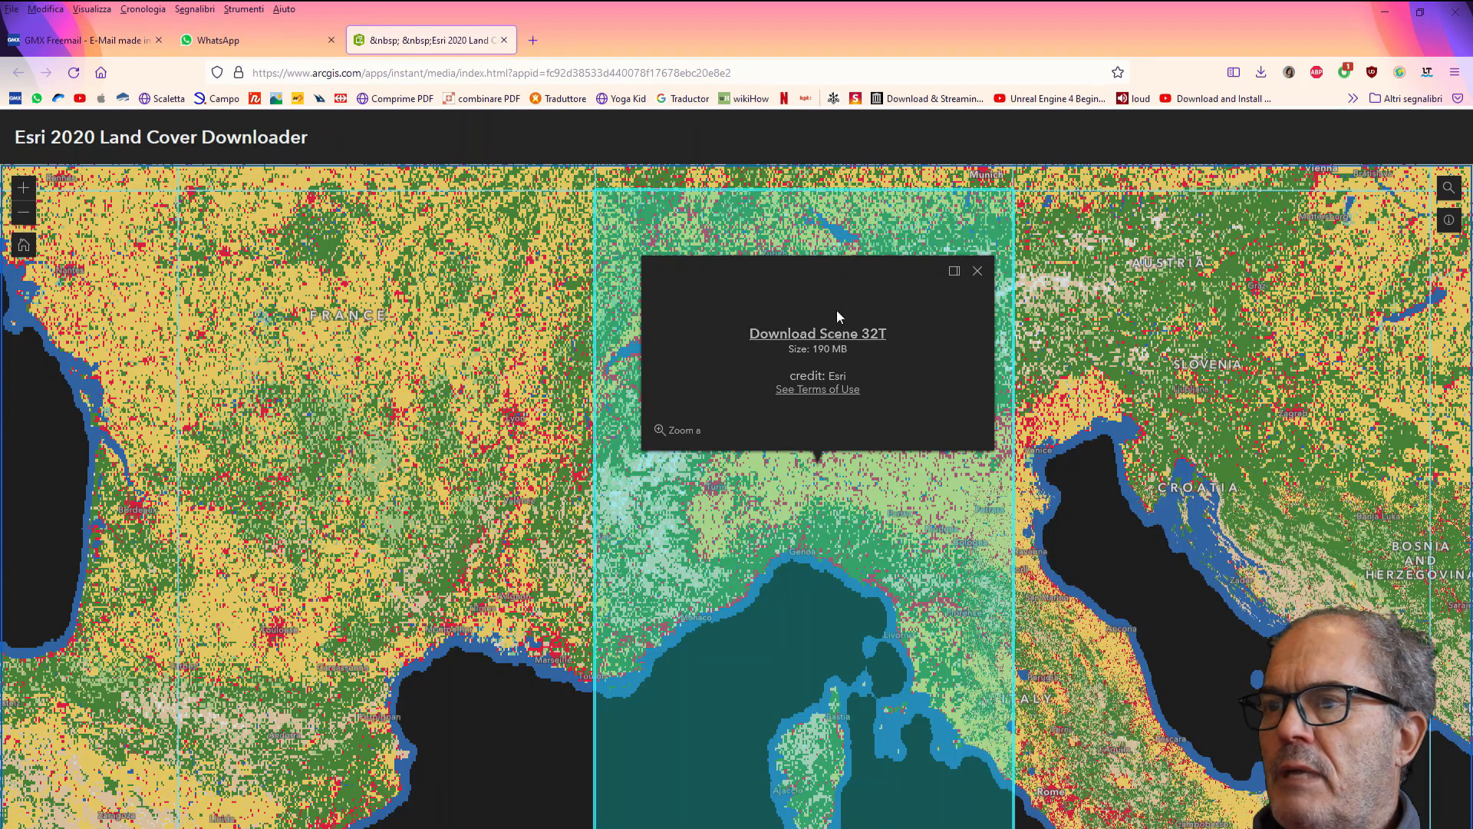
click(836, 310)
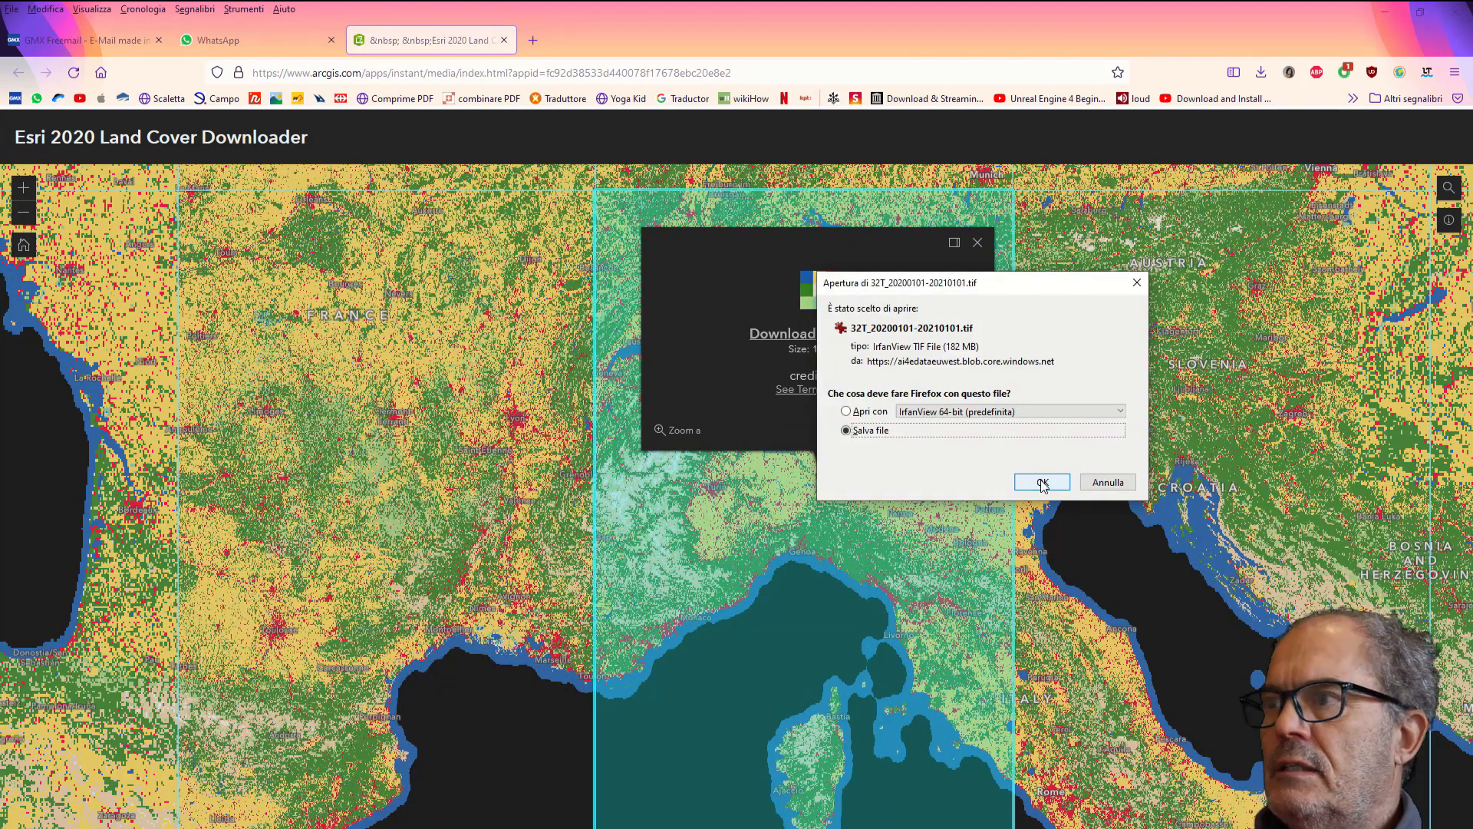
click(1042, 482)
click(1261, 74)
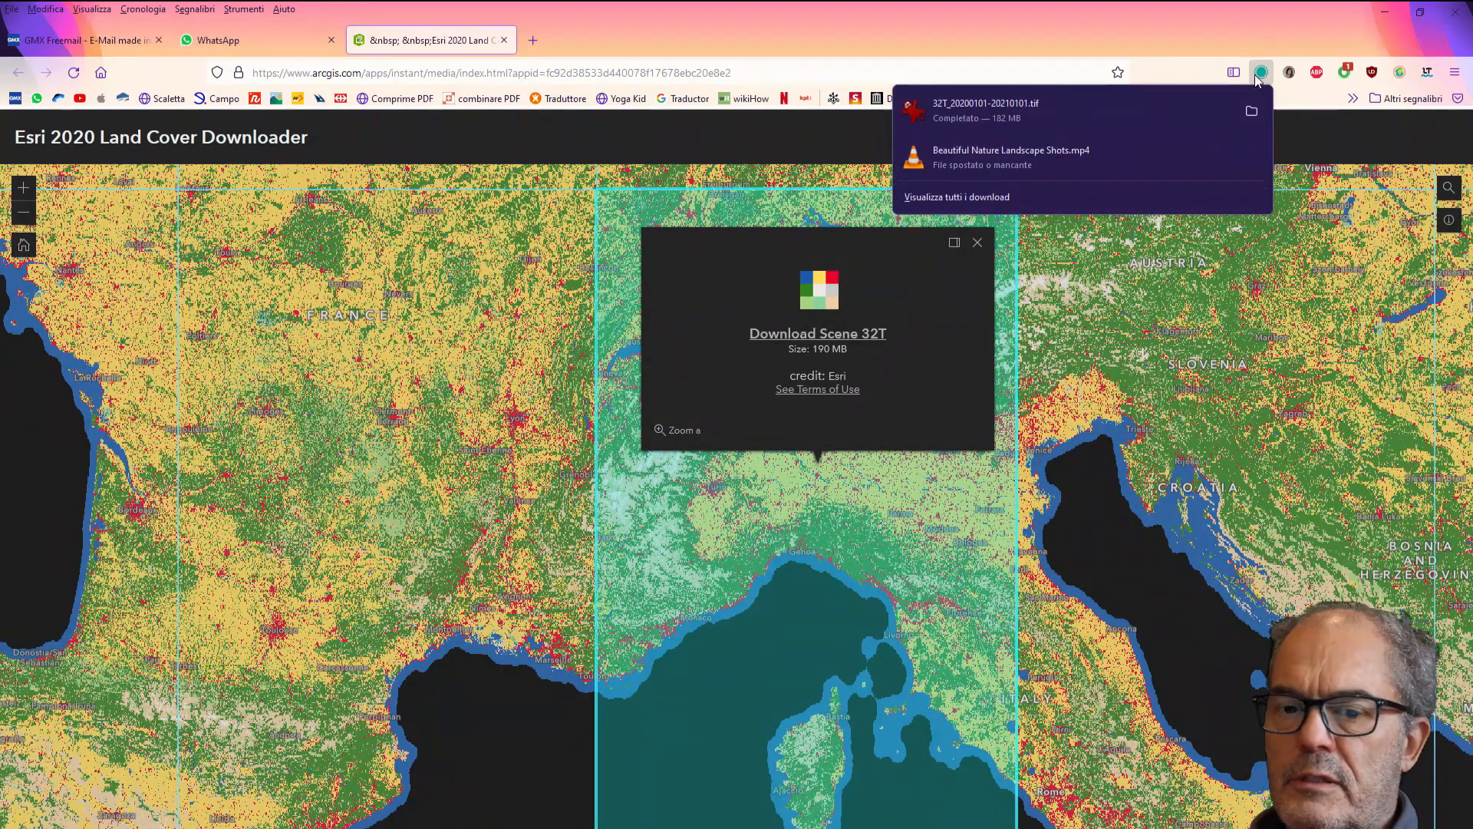
click(1260, 73)
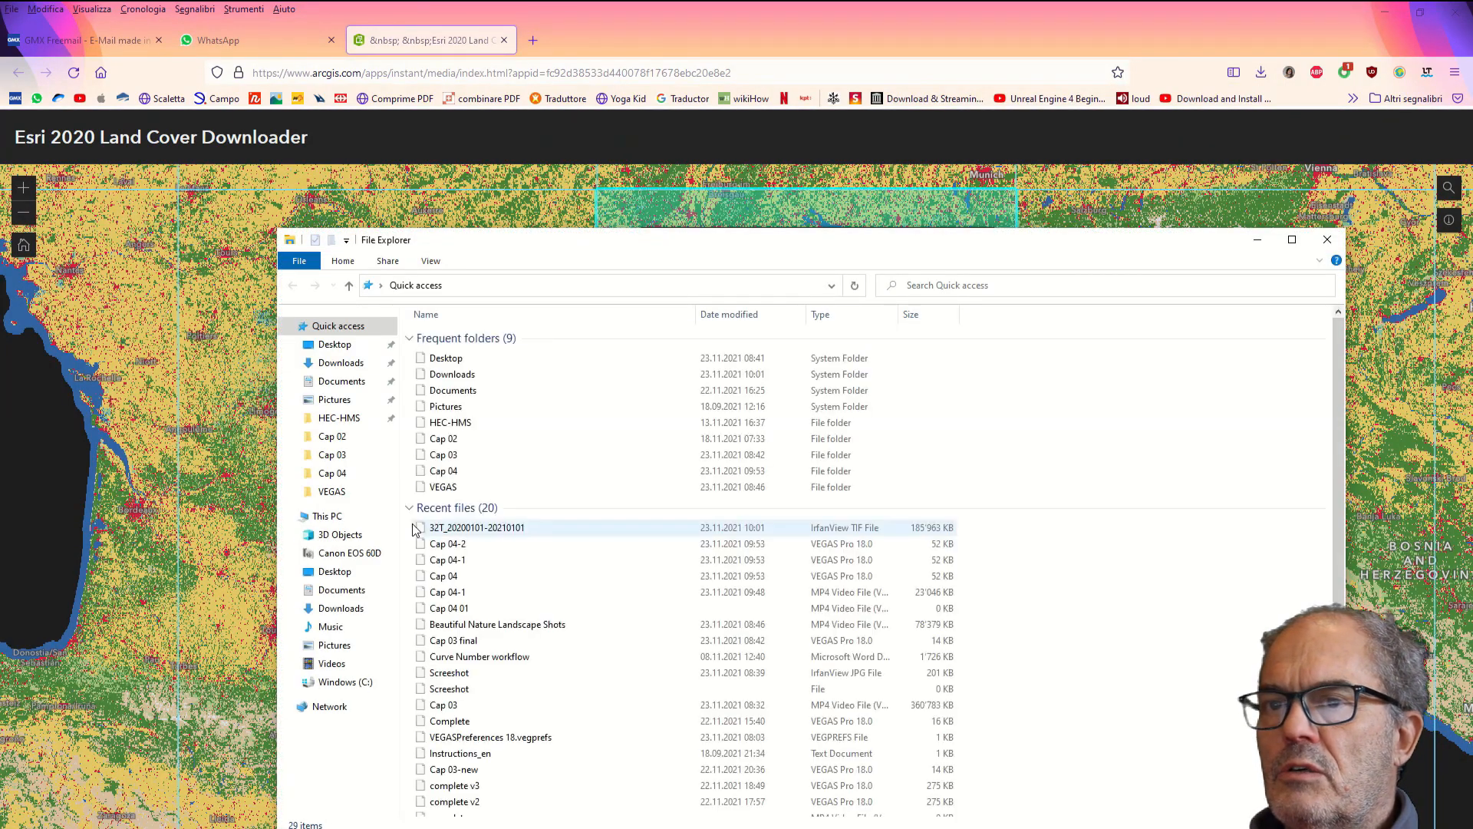
click(451, 375)
double_click(450, 376)
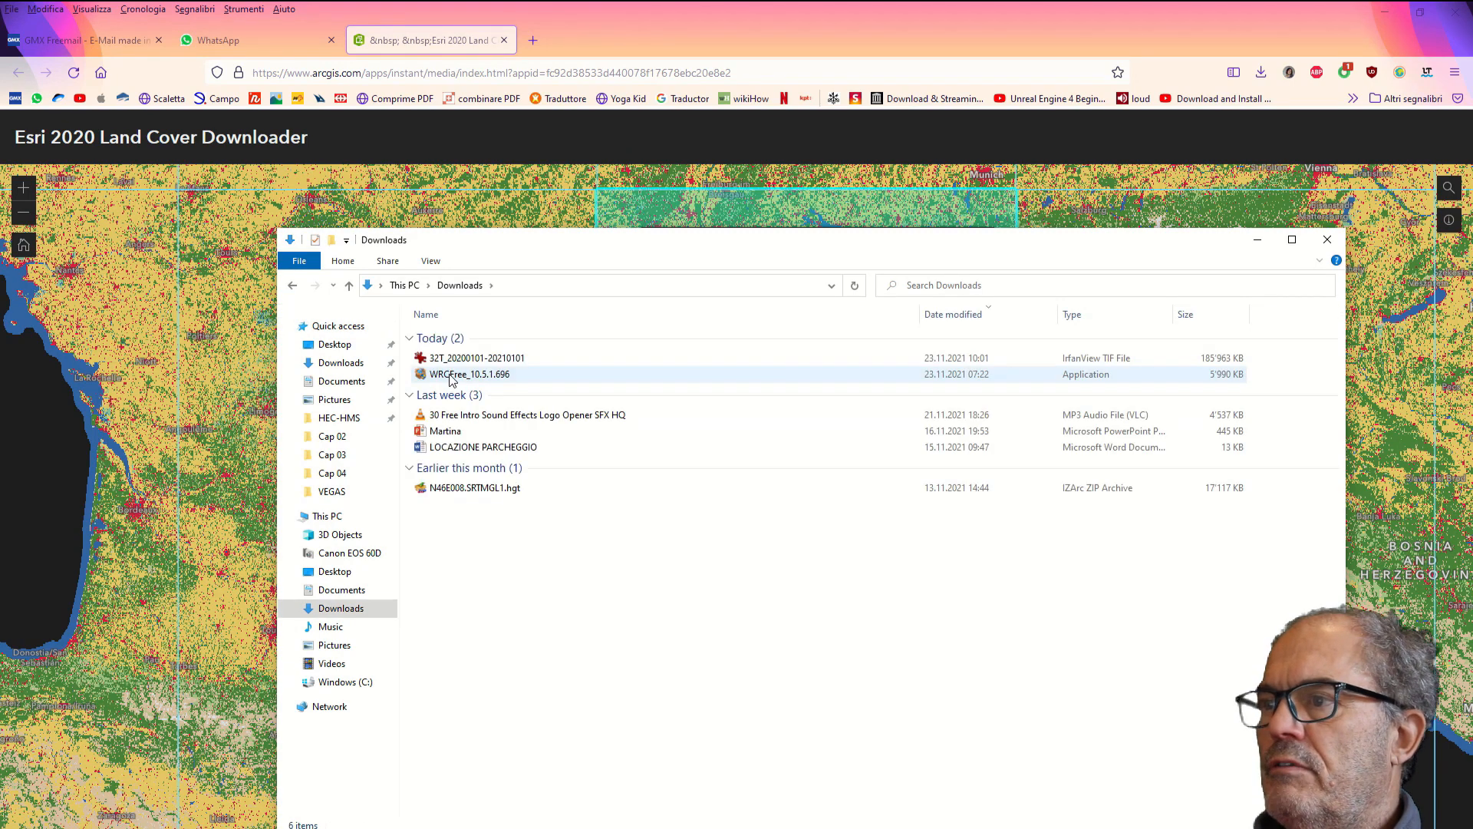
click(470, 358)
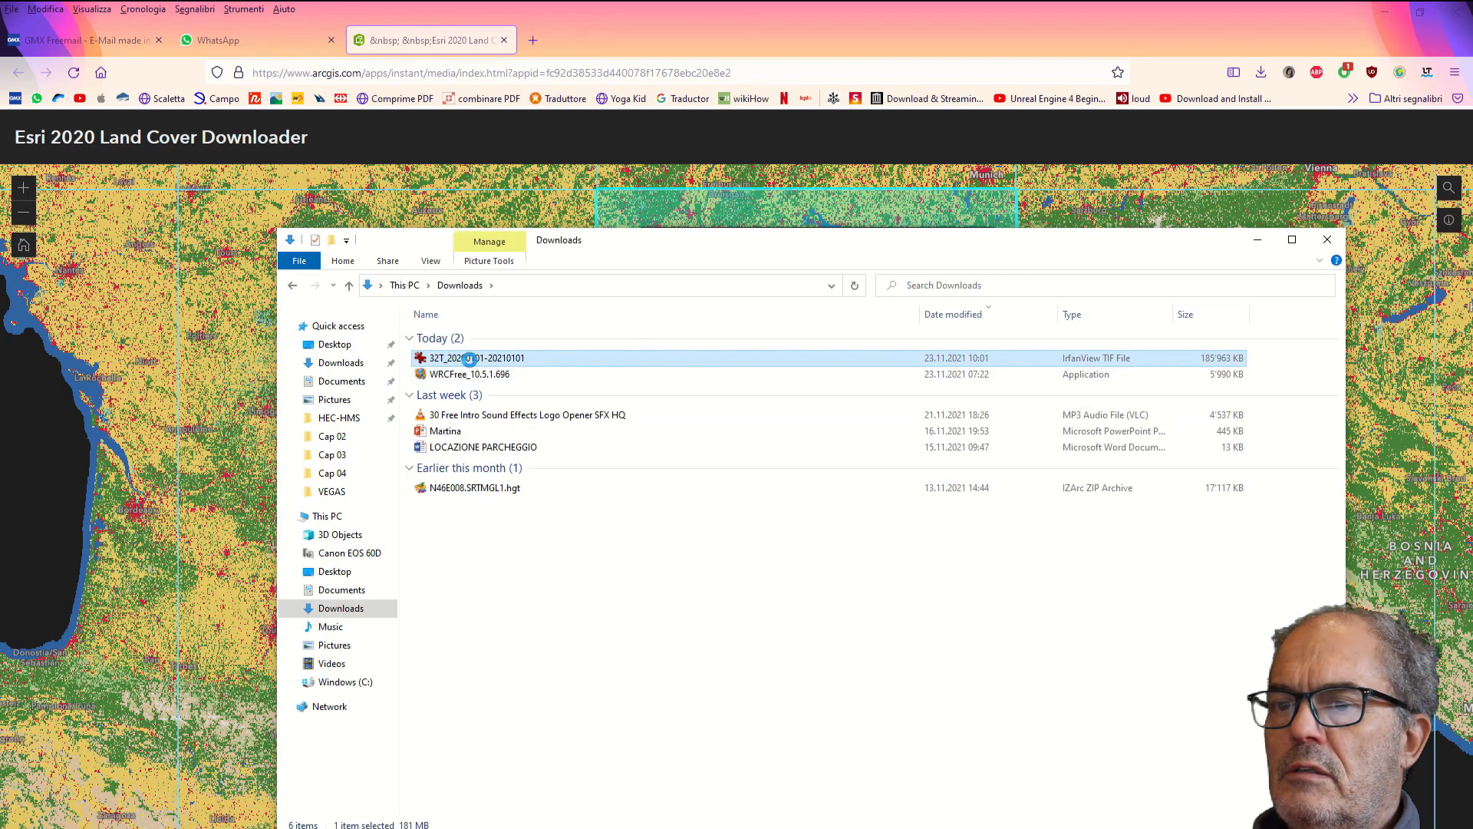
right_click(470, 358)
click(503, 725)
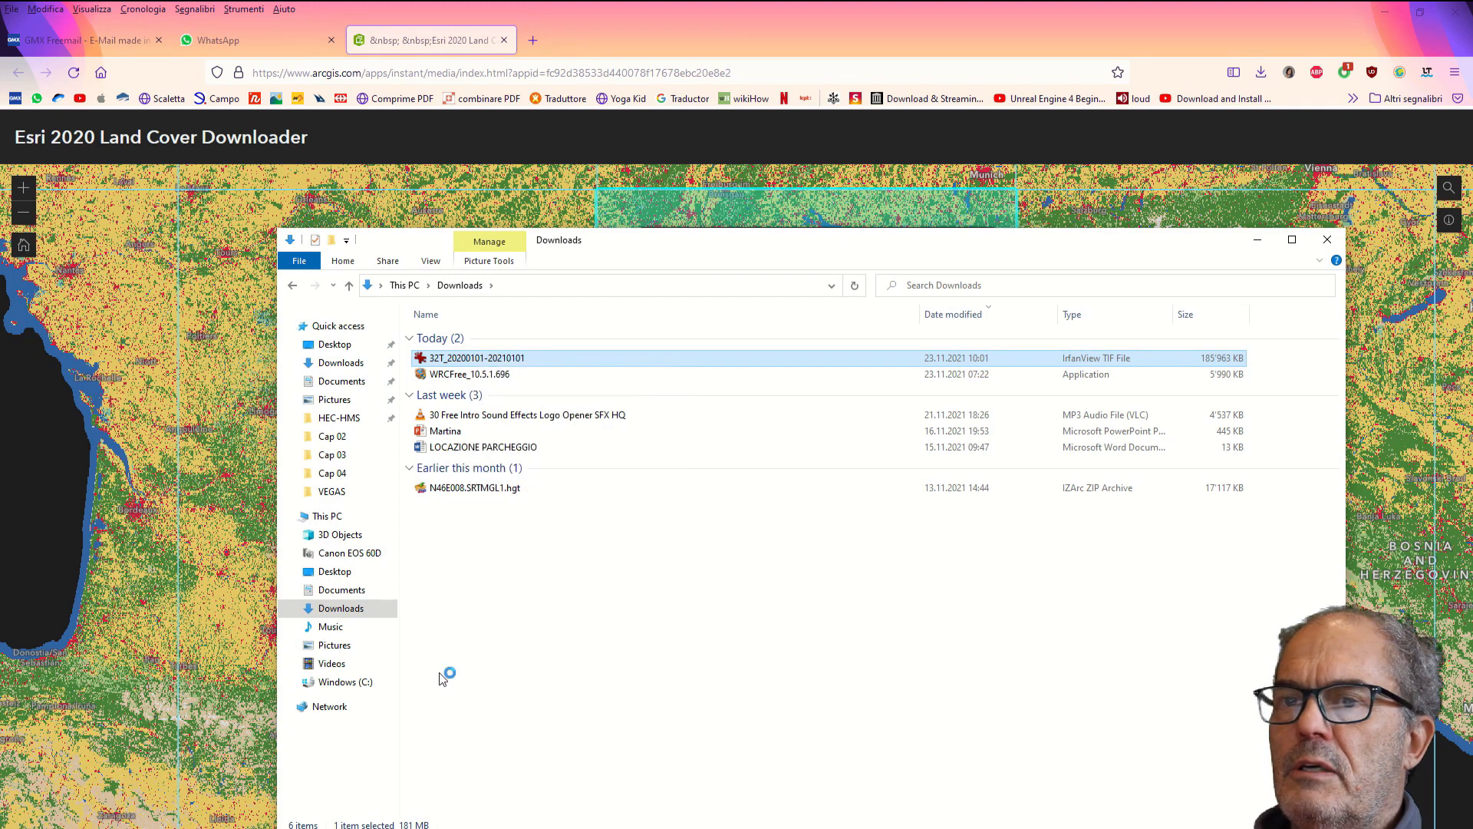
click(340, 417)
double_click(520, 389)
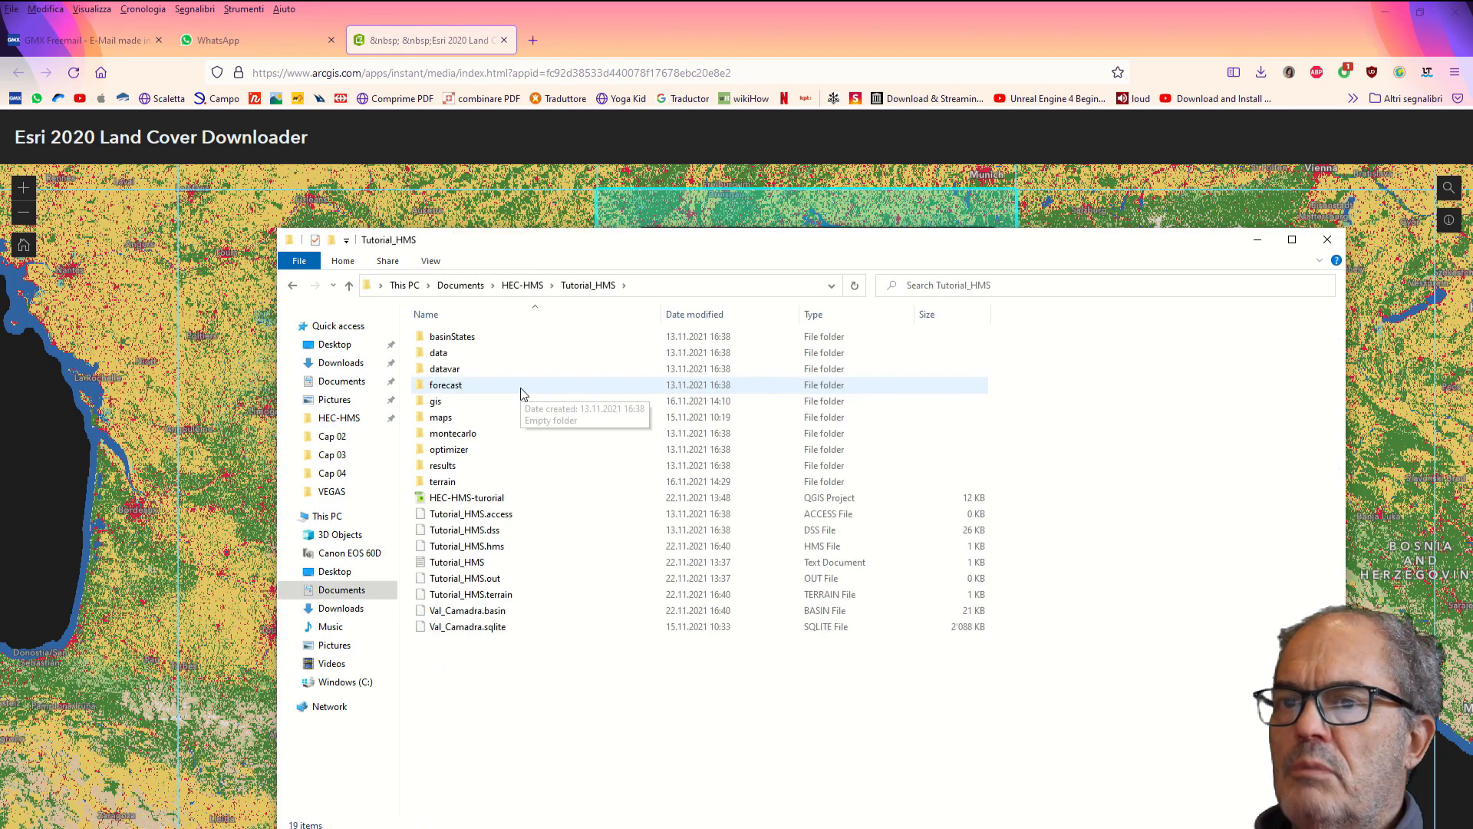
double_click(496, 483)
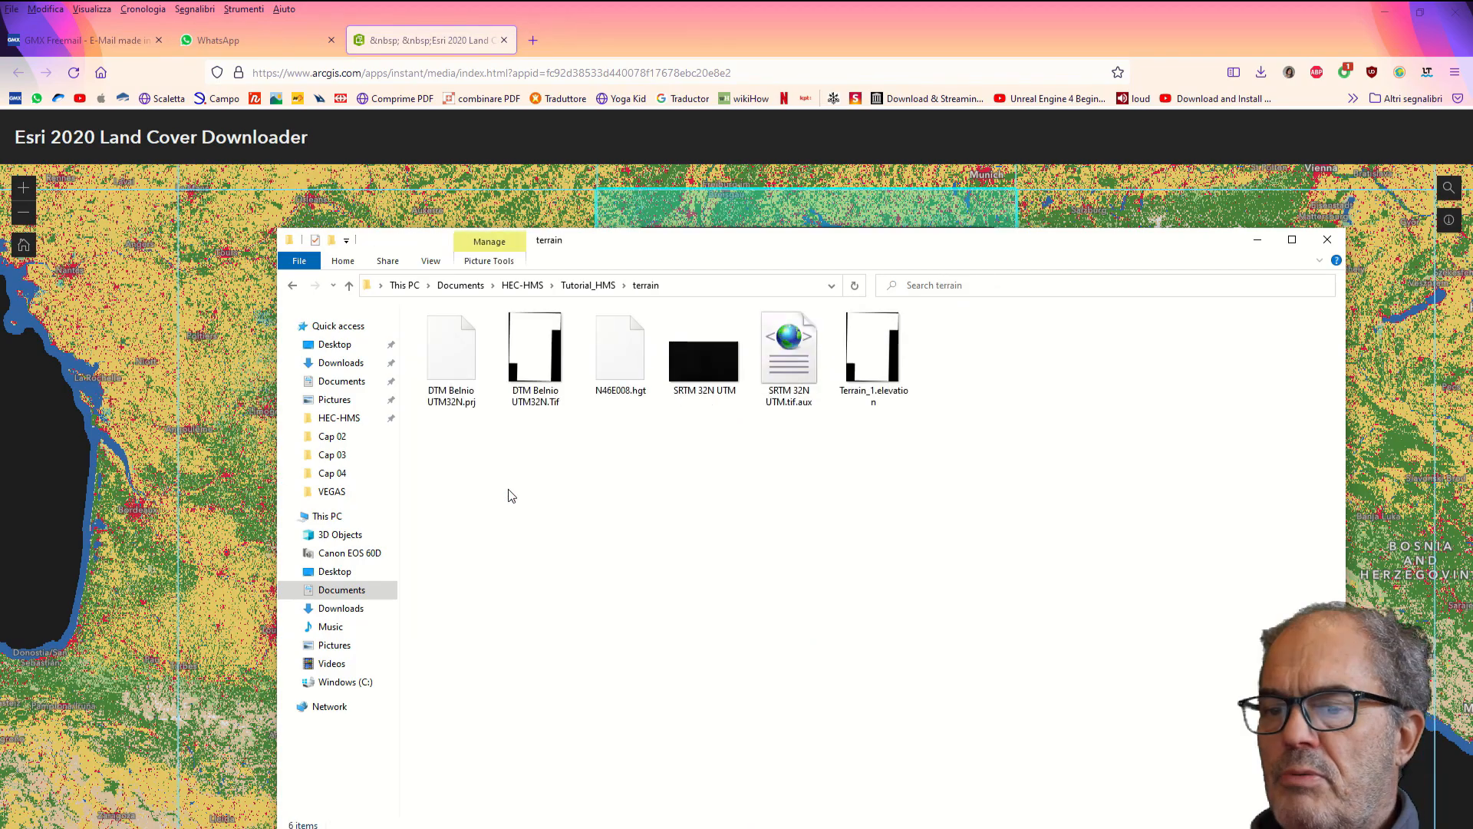
key(ctrl+v)
click(470, 798)
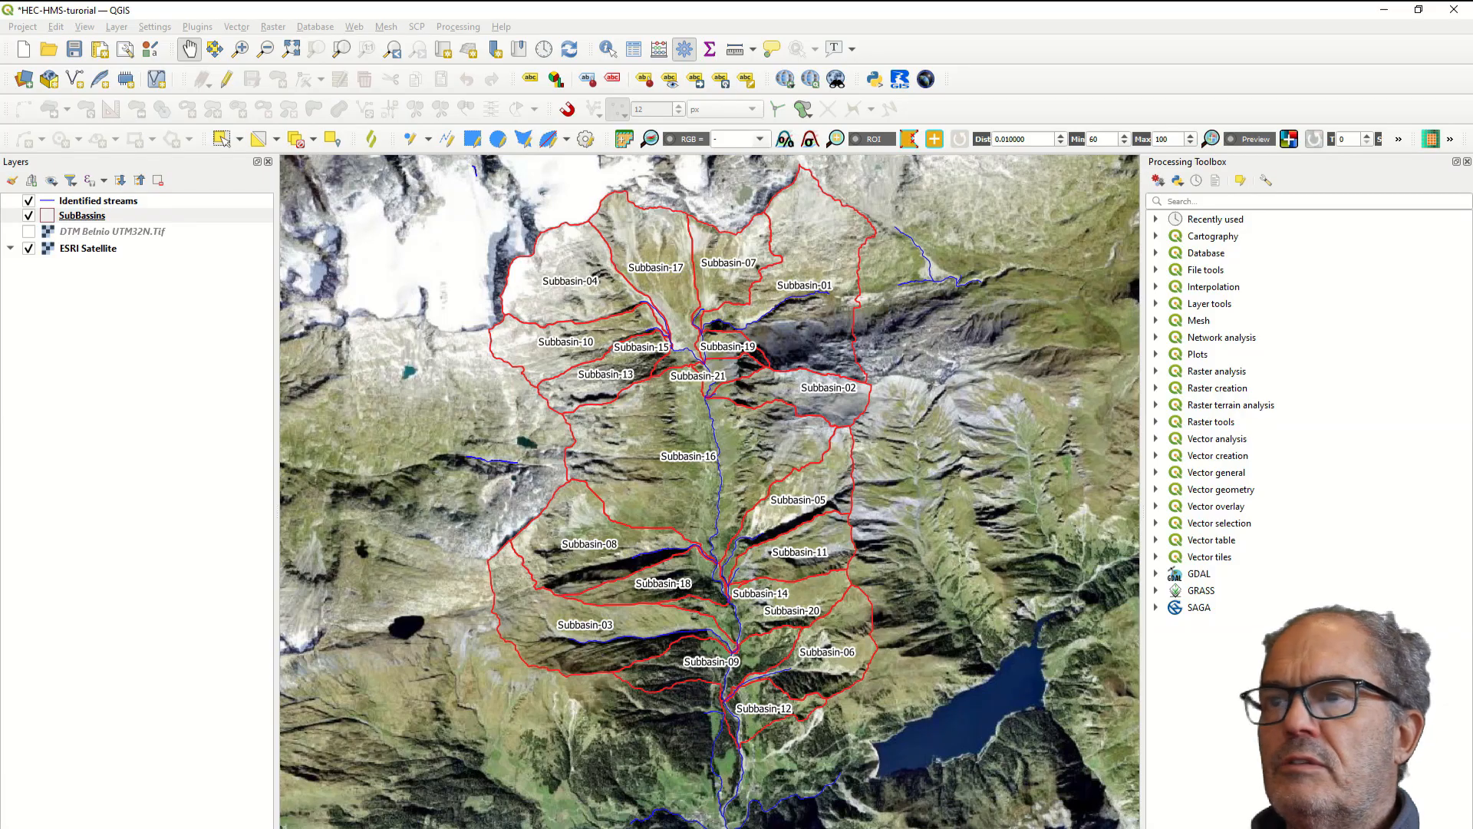
click(82, 215)
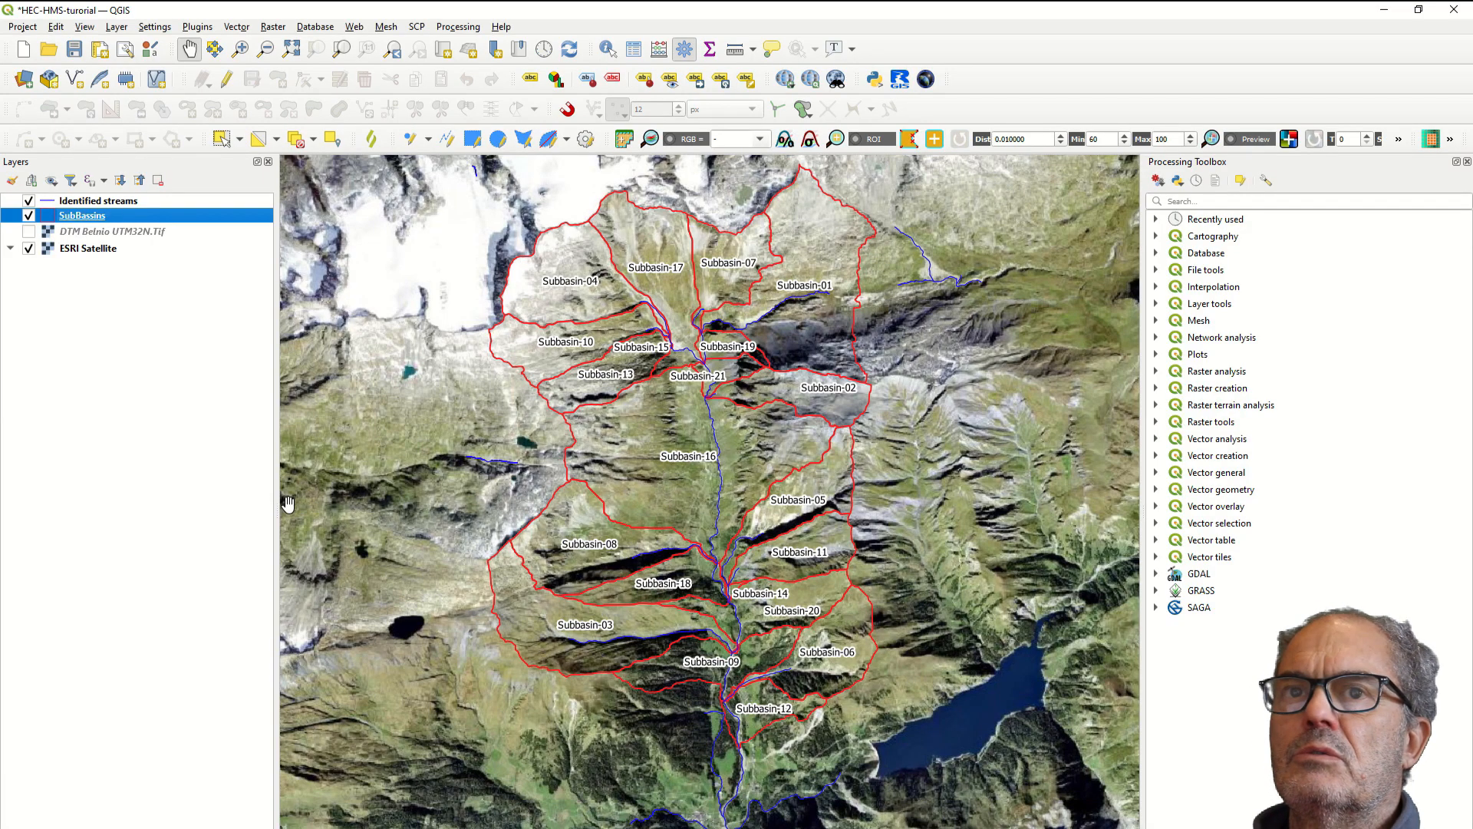
click(26, 79)
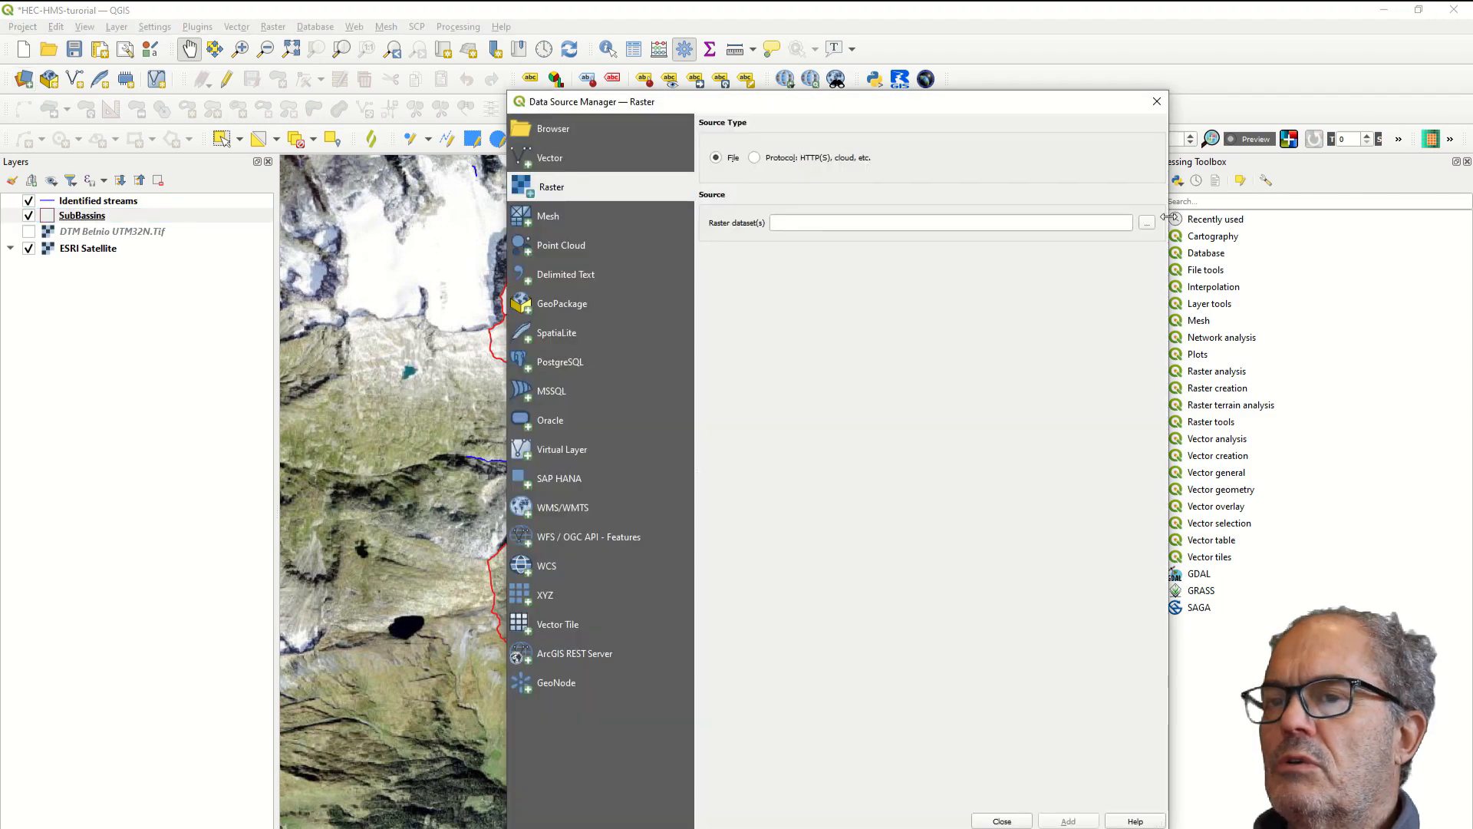
click(1147, 223)
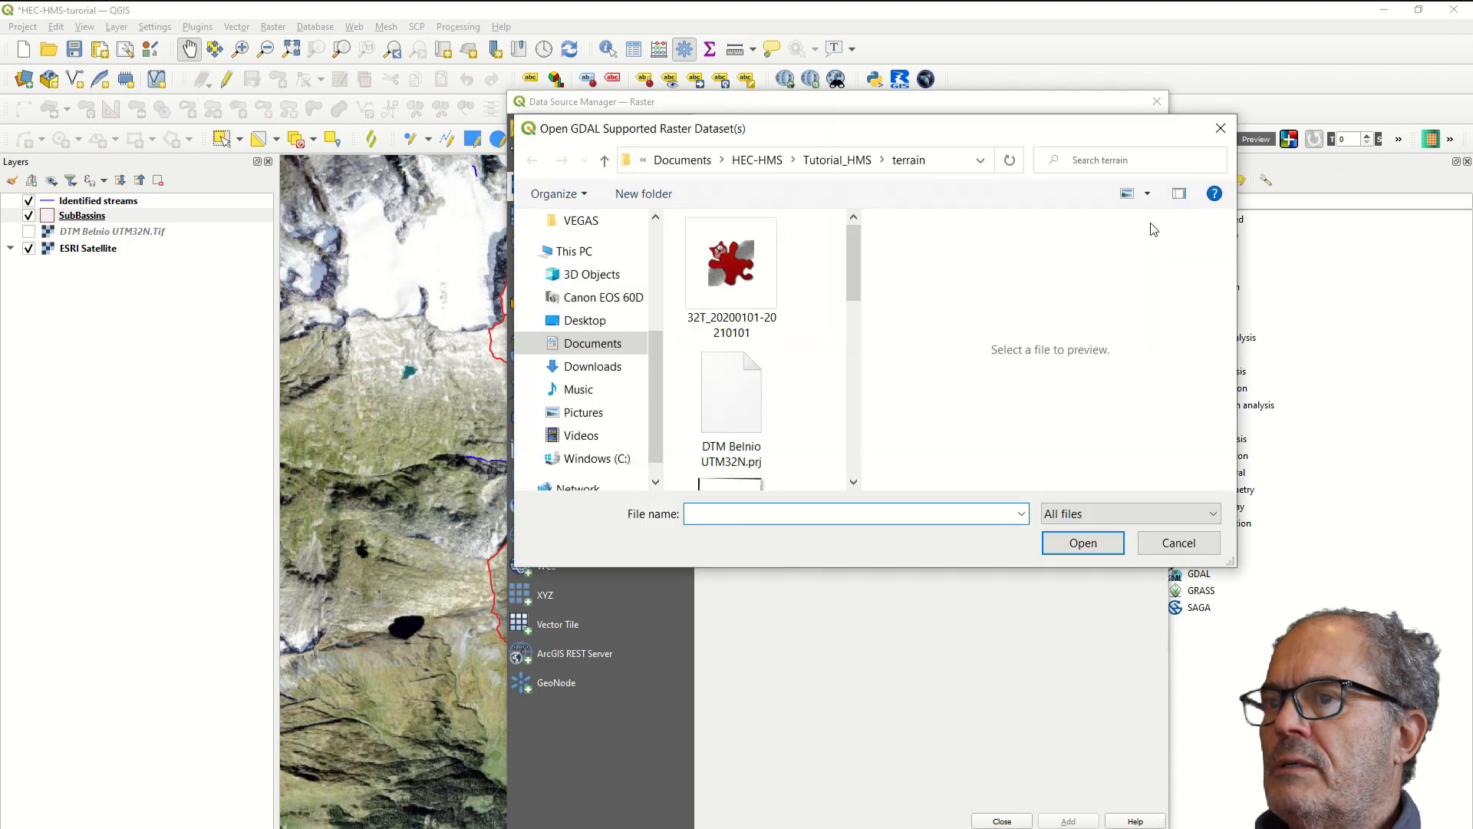
double_click(731, 263)
click(1068, 821)
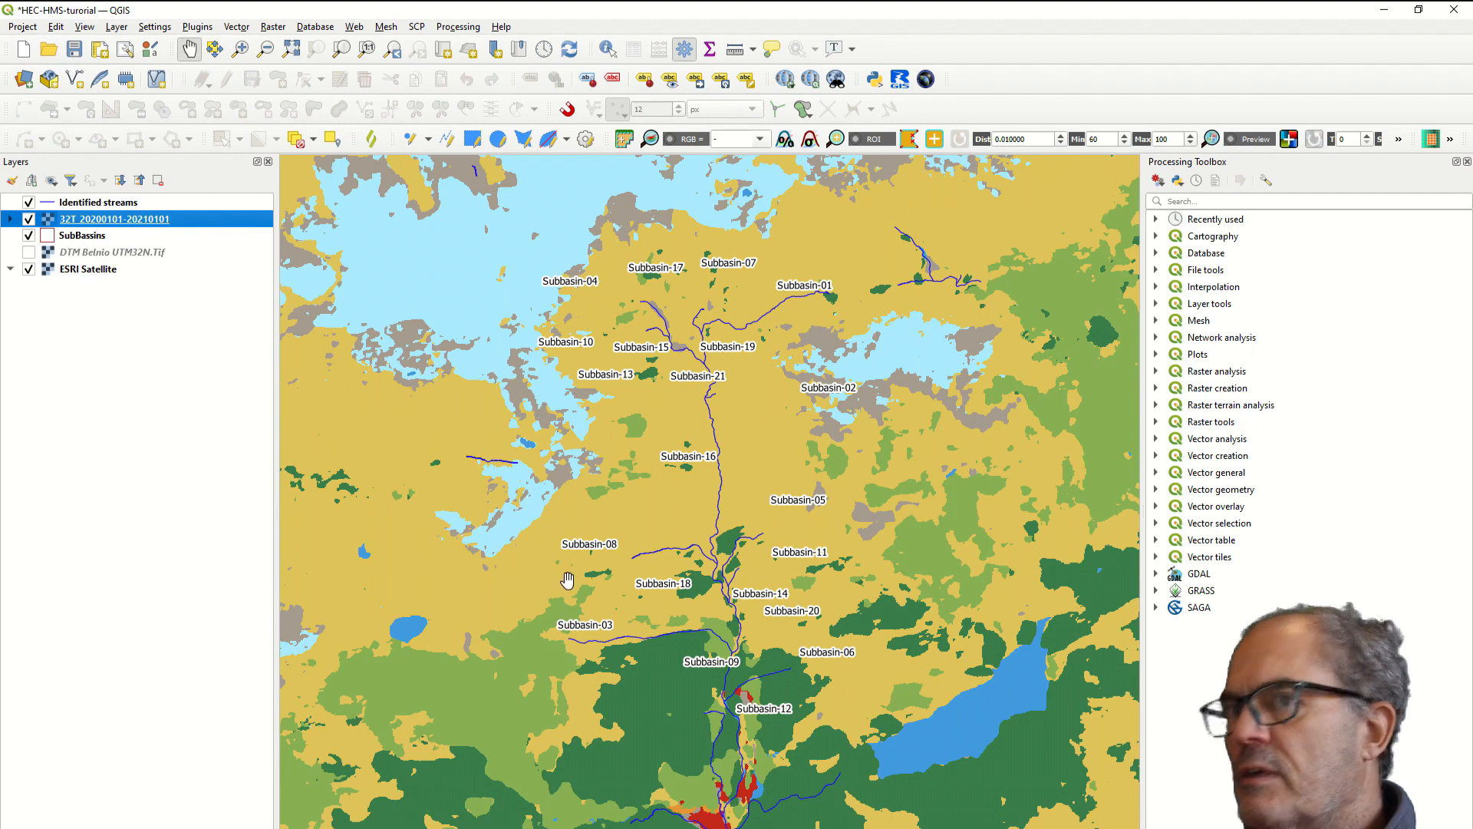
click(10, 218)
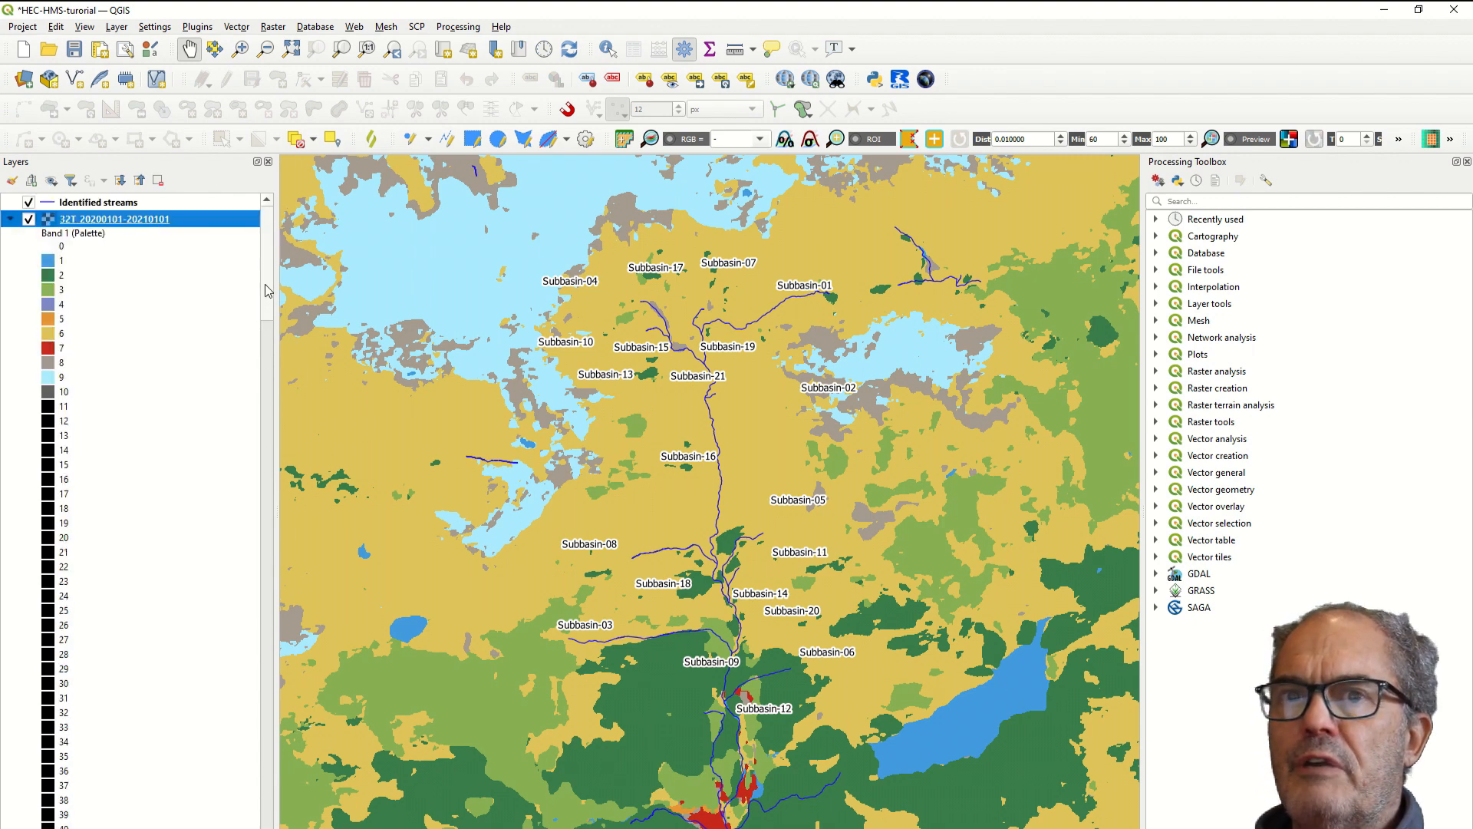
click(10, 219)
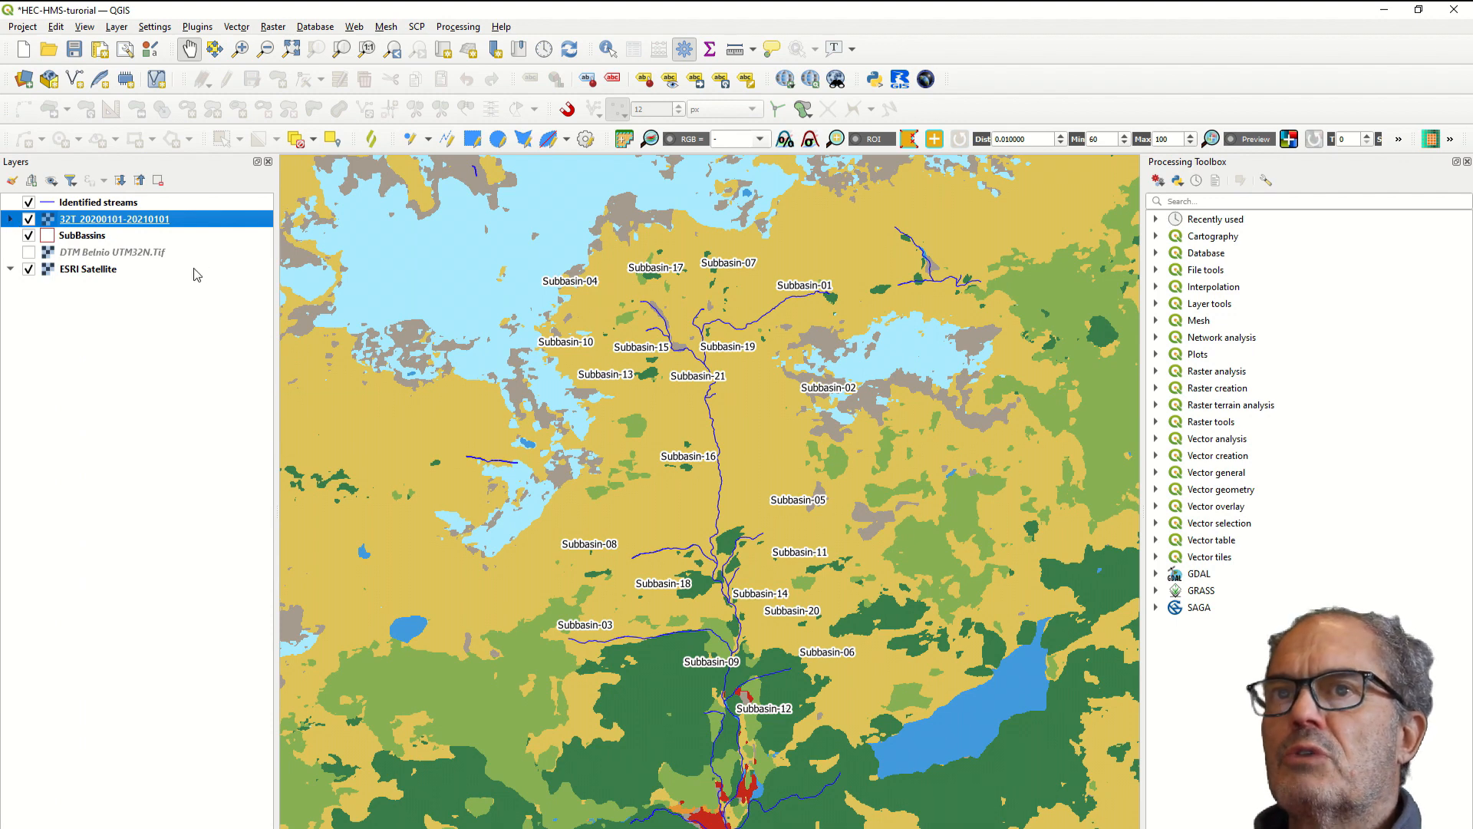
click(273, 26)
mouse_move(288, 142)
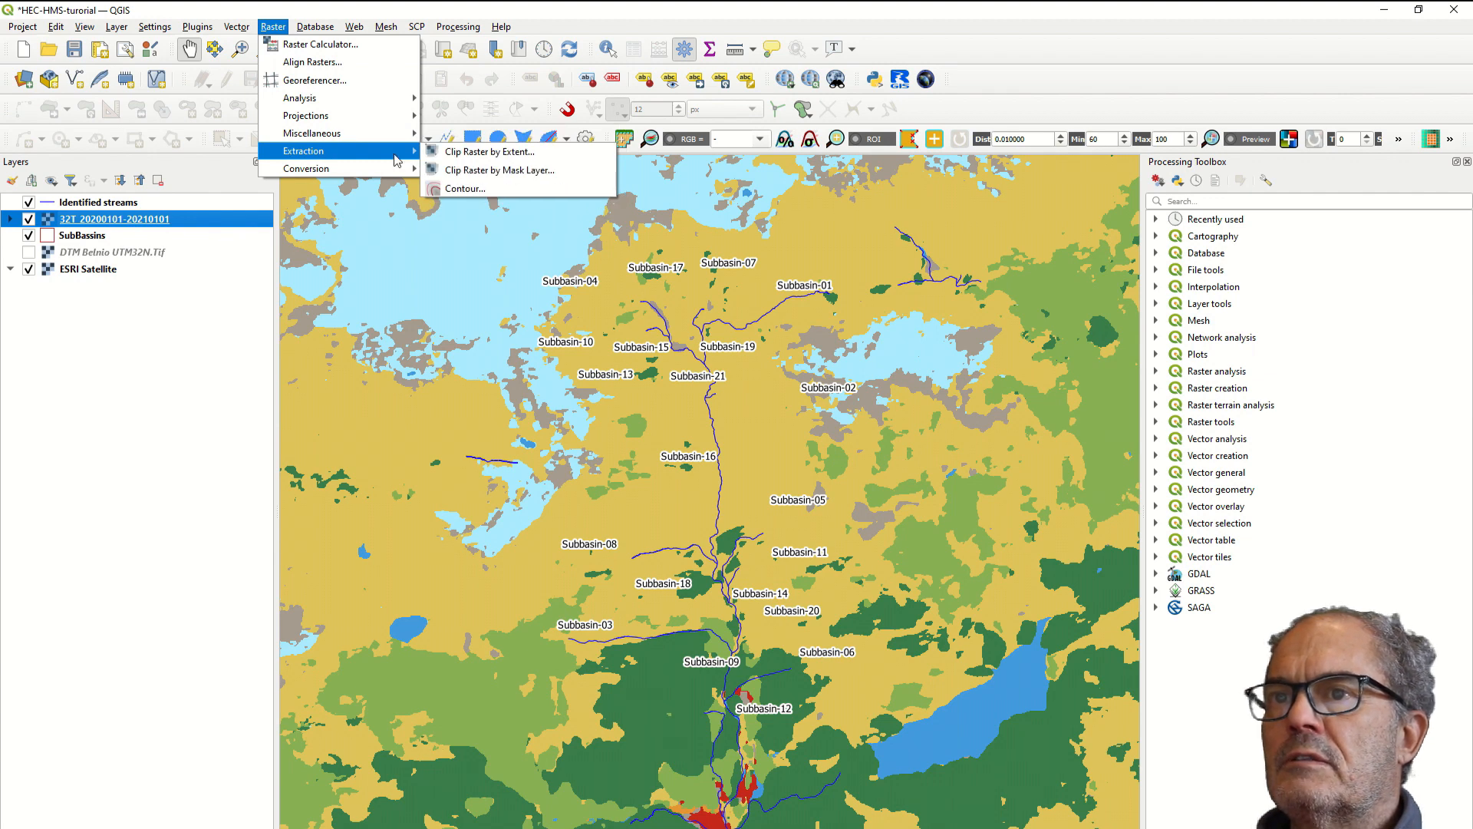
click(442, 153)
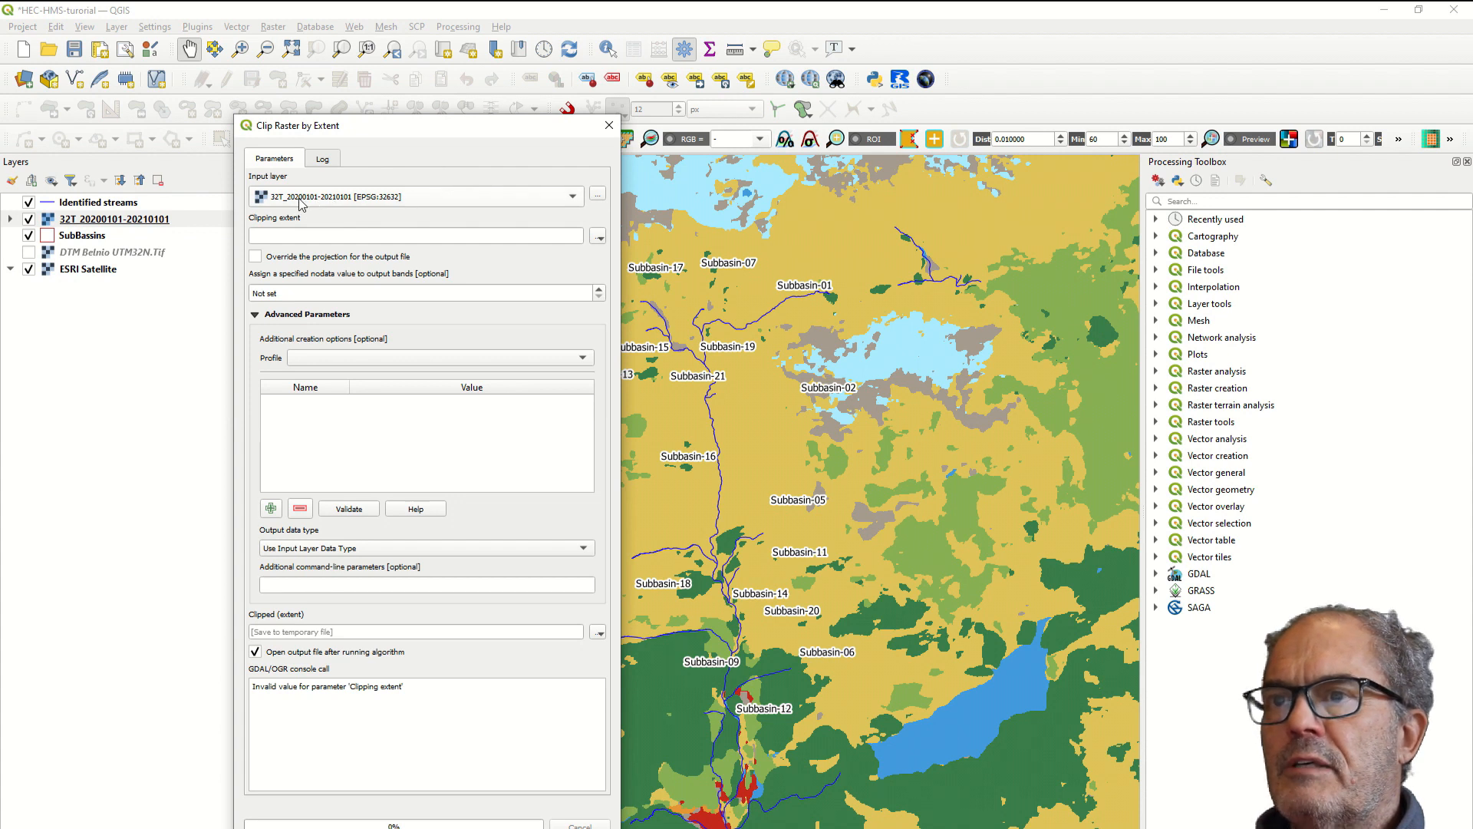
click(599, 240)
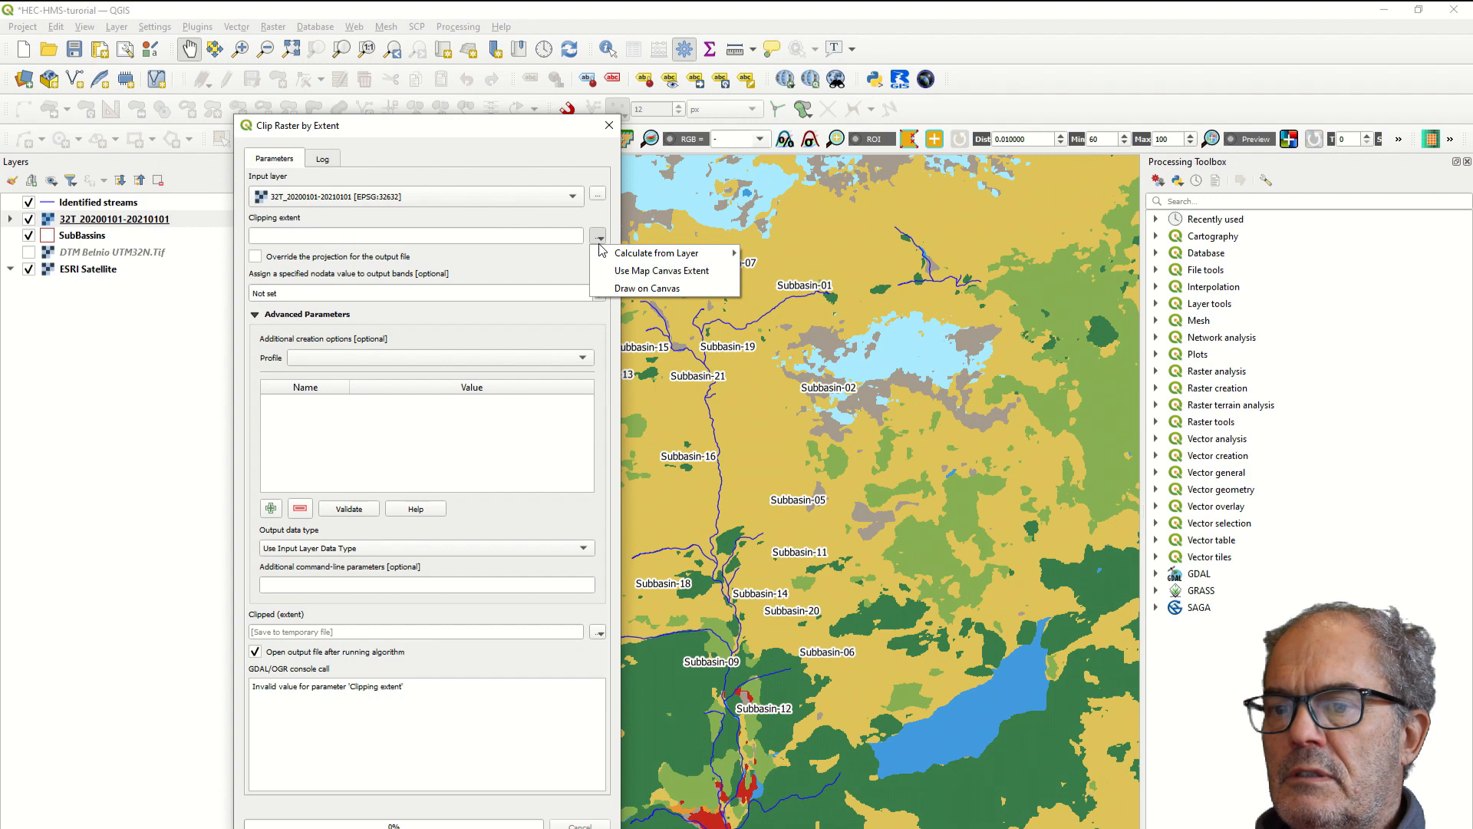
click(616, 271)
key(Return)
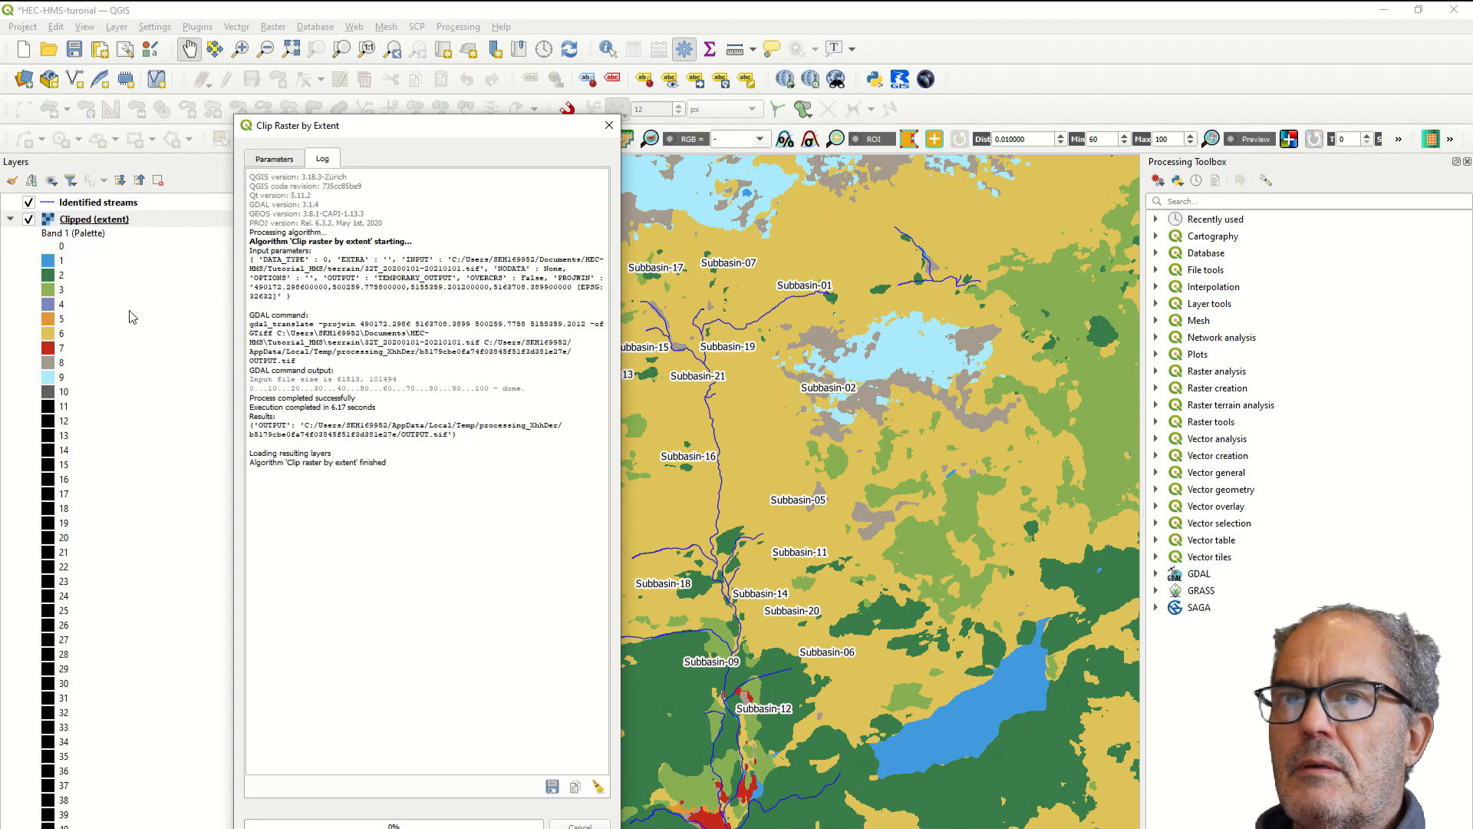
click(11, 221)
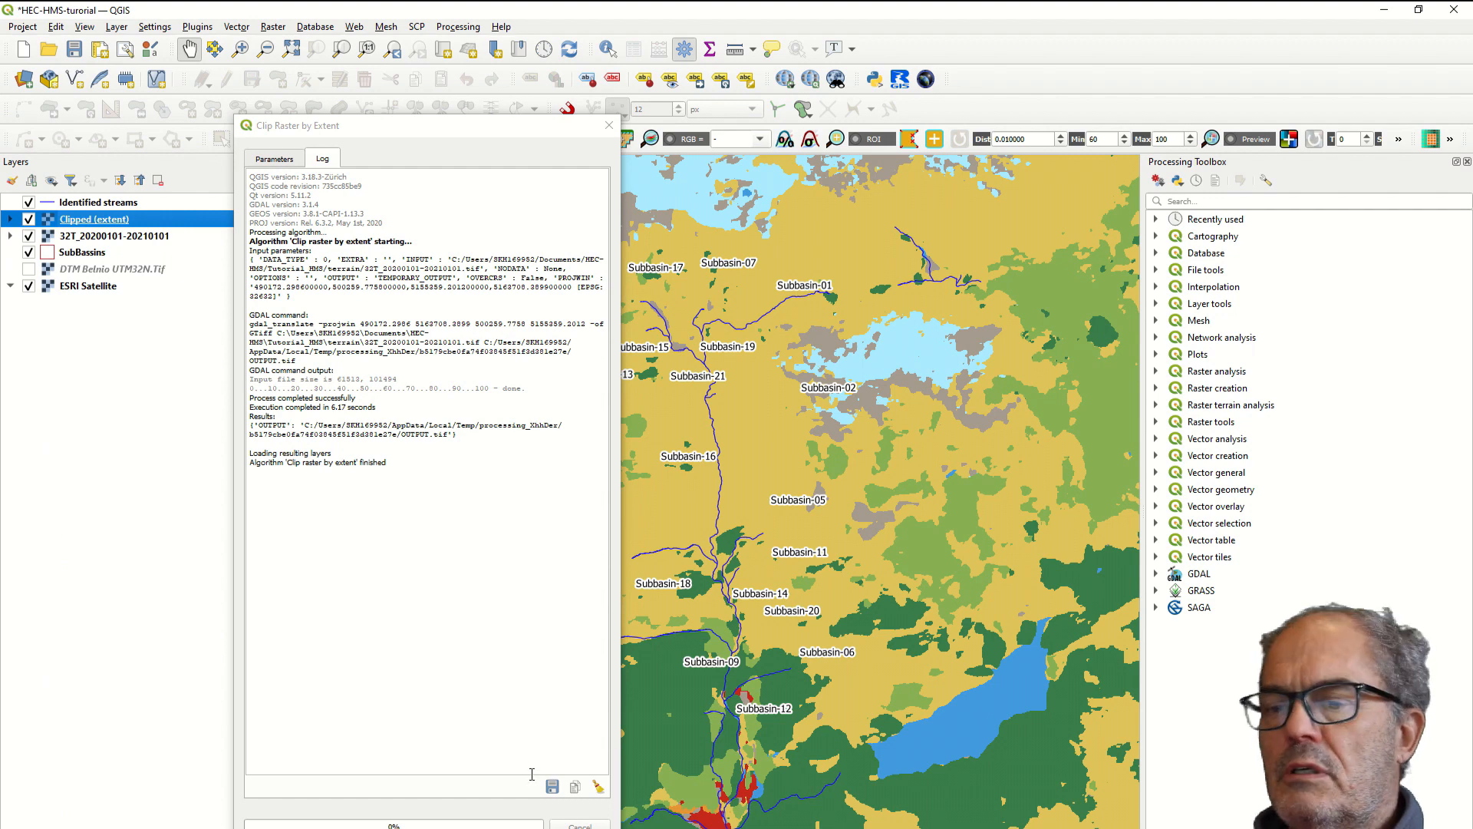
key(Escape)
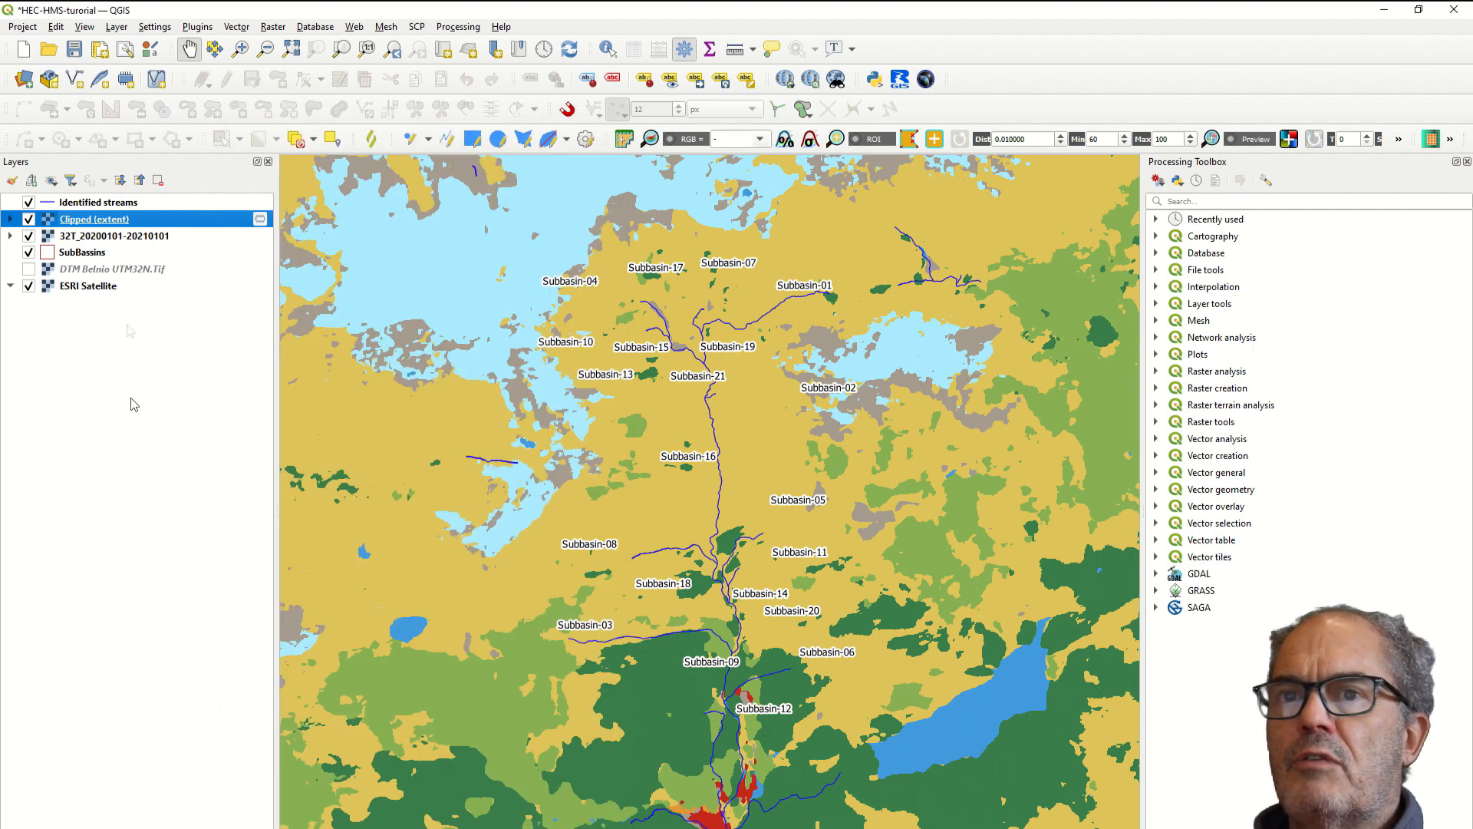
click(125, 238)
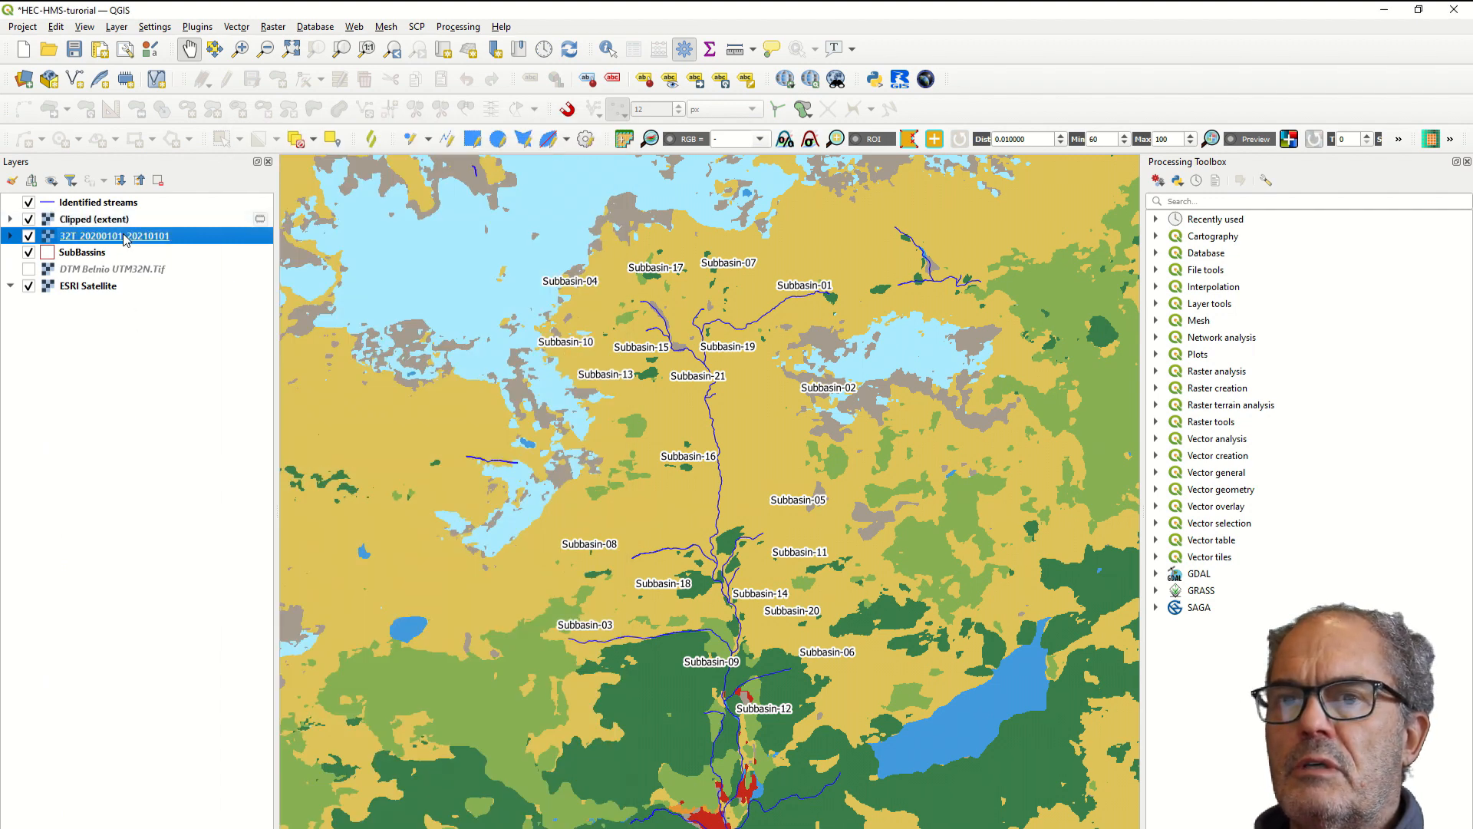
right_click(126, 238)
click(165, 352)
Export the Clipped (extent) layer as a GeoTIFF named Land Cover Val Camadra in the terrain folder, keeping EPSG:32632
click(112, 223)
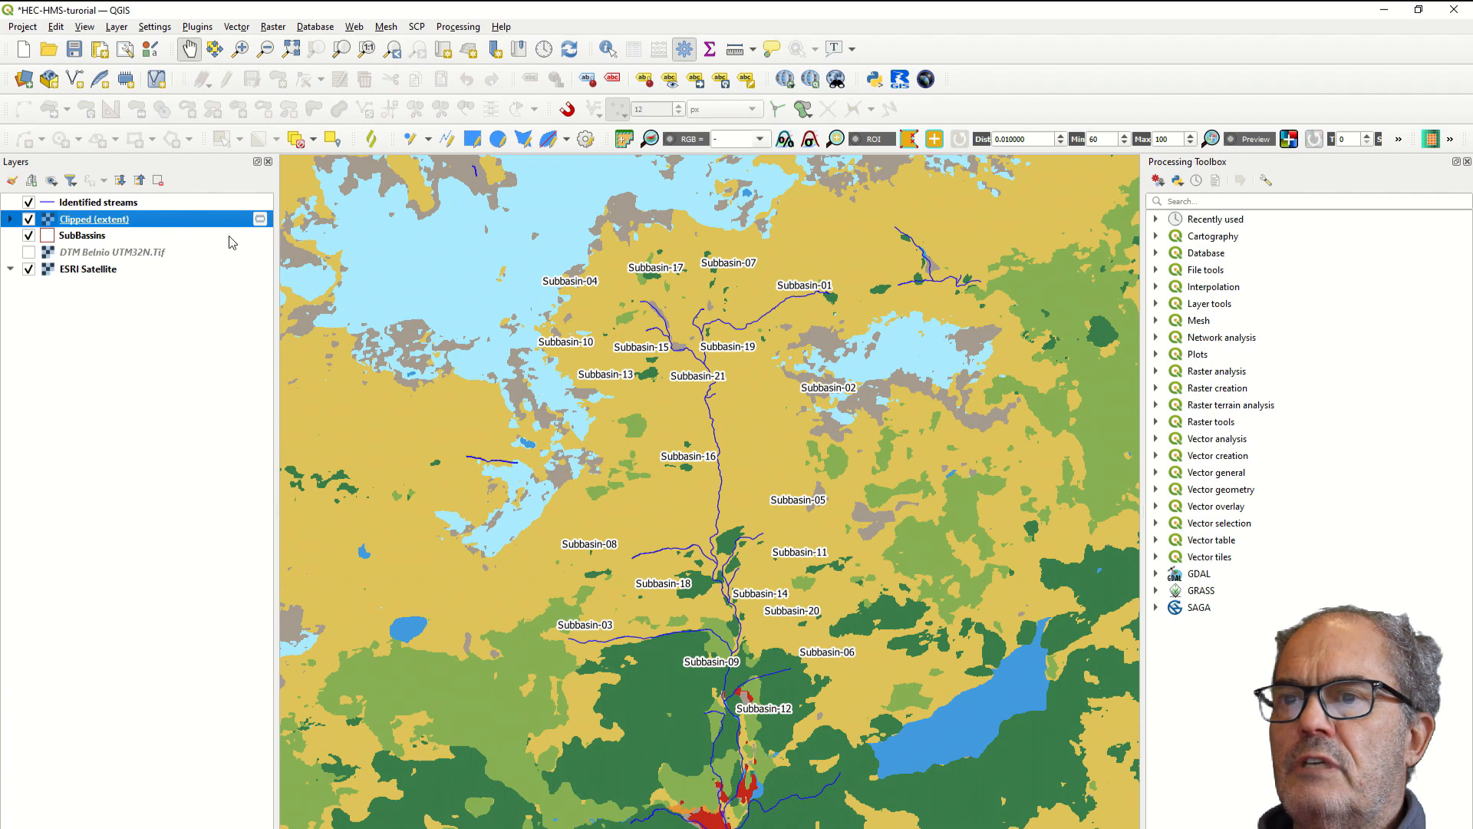
scroll(486, 410, down, 1)
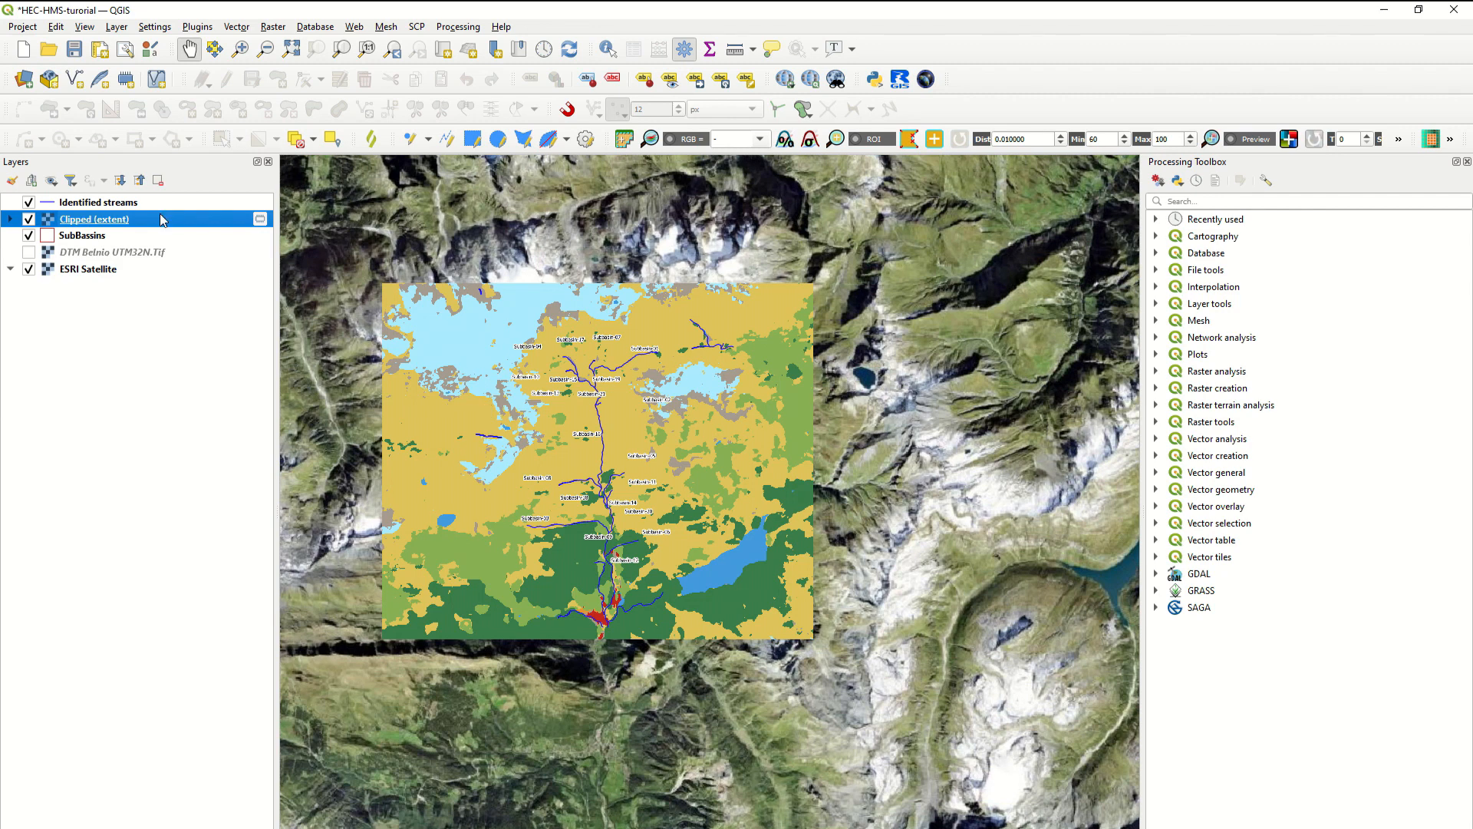
right_click(163, 221)
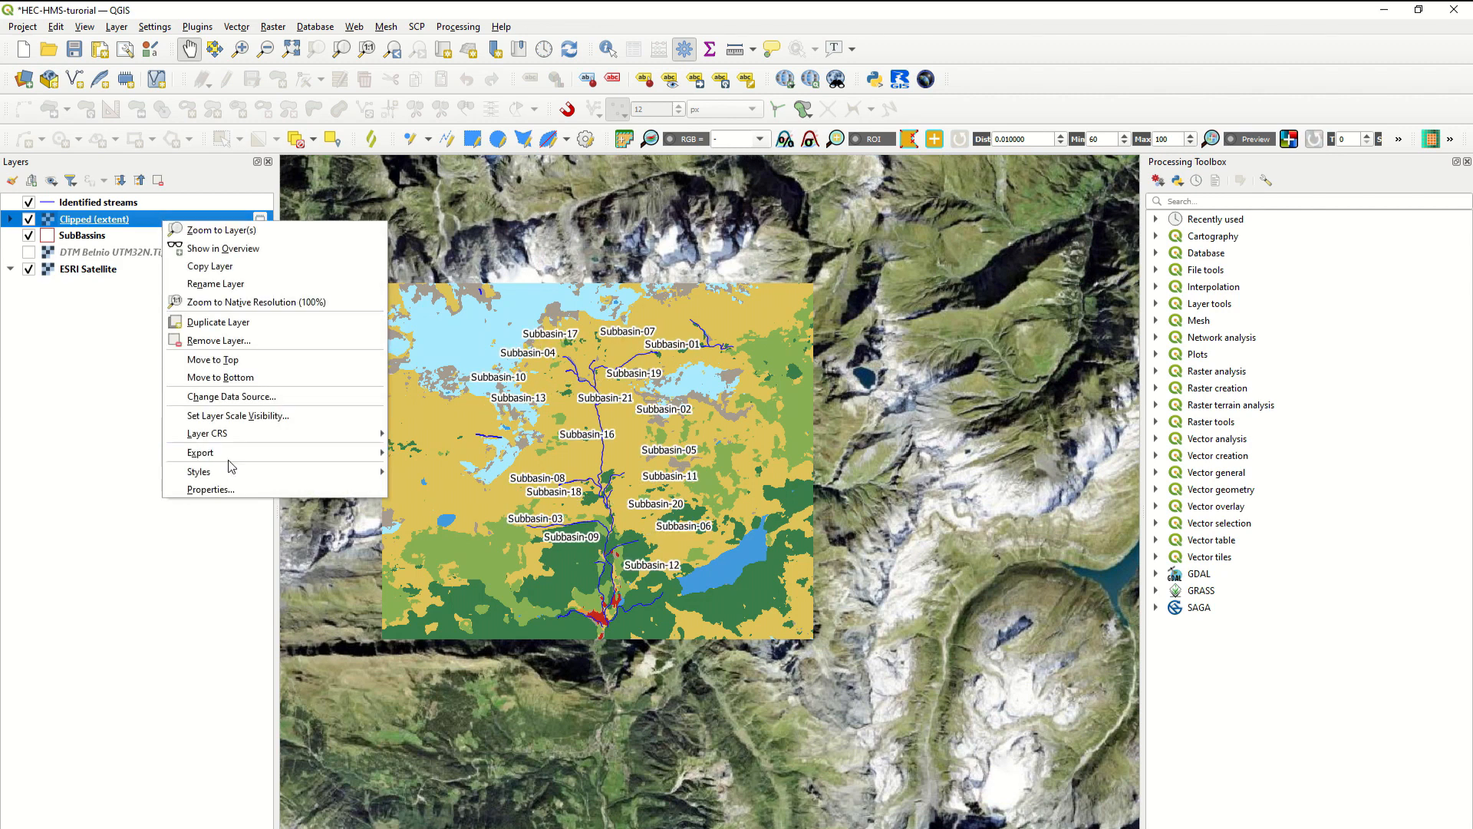
mouse_move(215, 451)
click(412, 453)
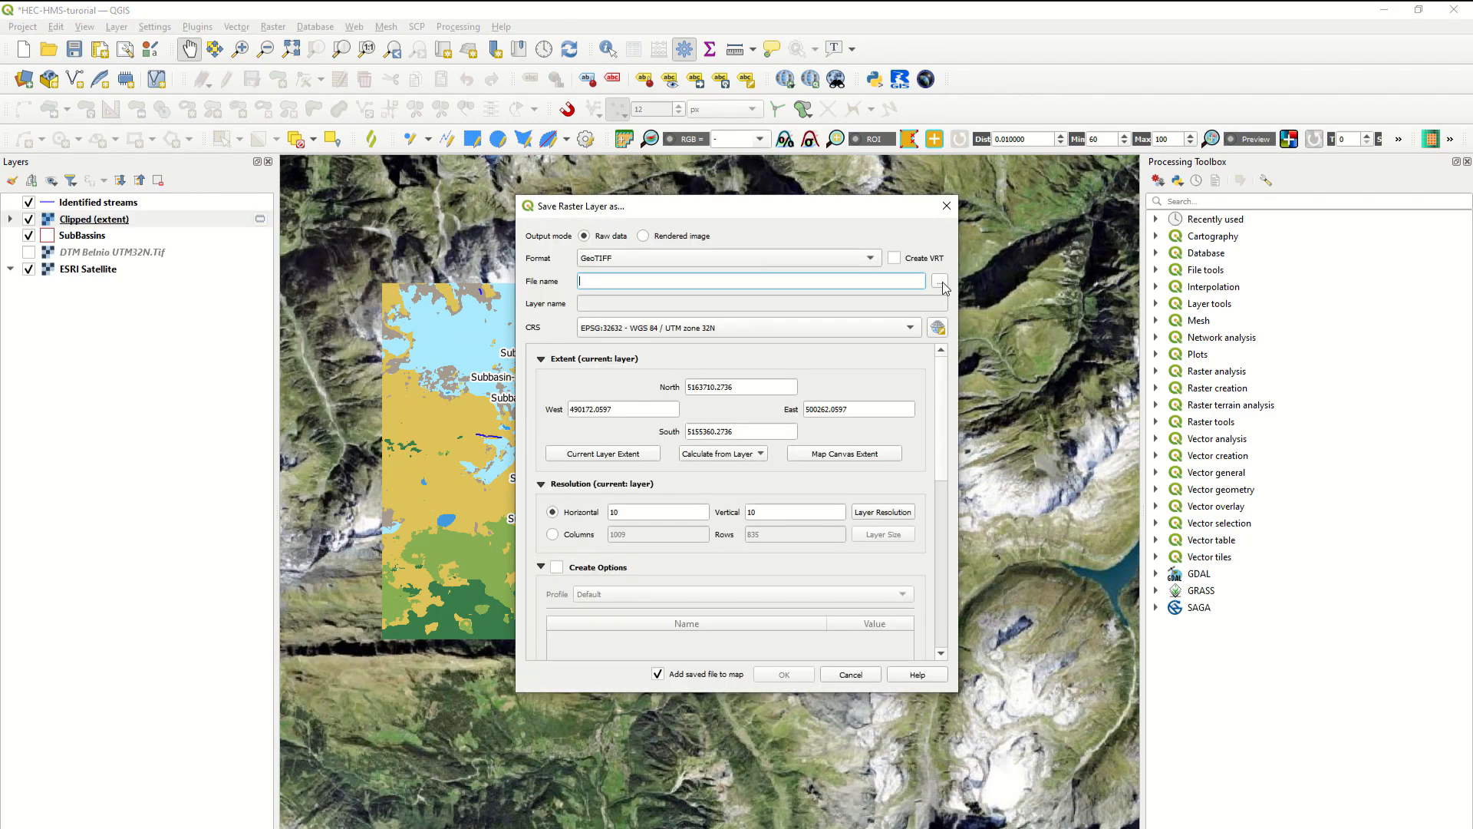
click(943, 284)
click(749, 403)
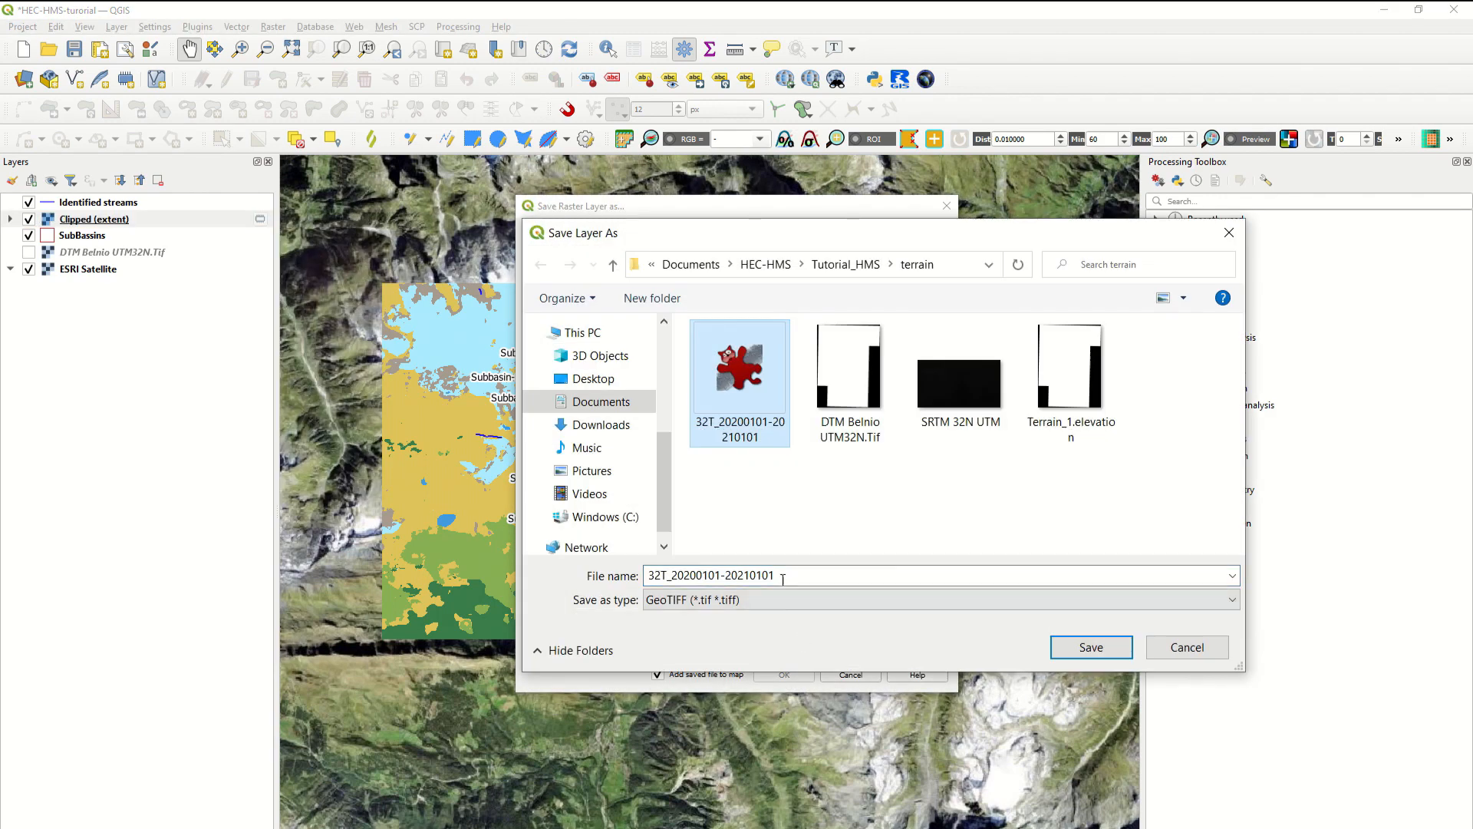
click(783, 578)
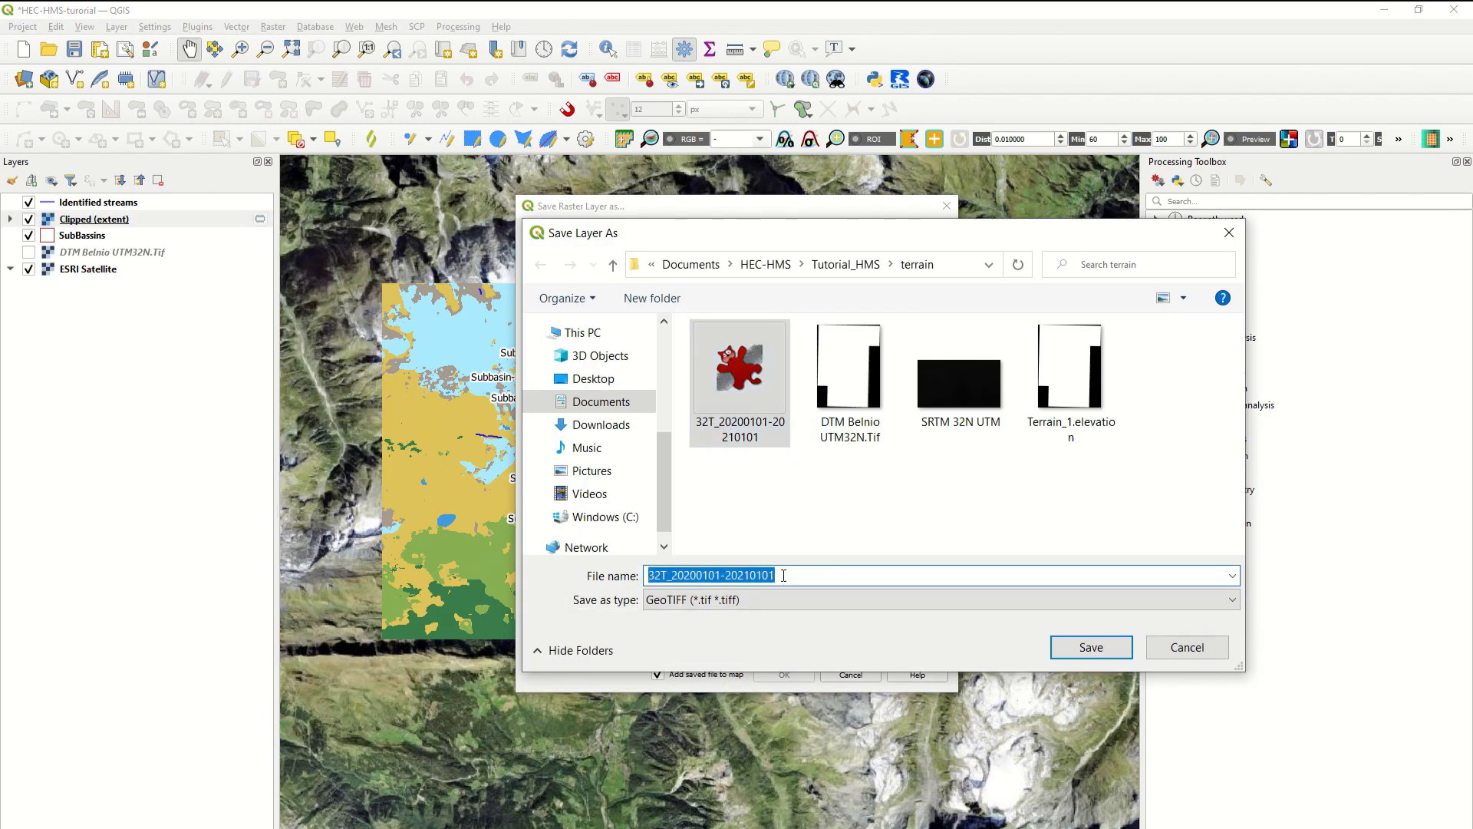
text(Land Cover Val Camadra)
click(1114, 648)
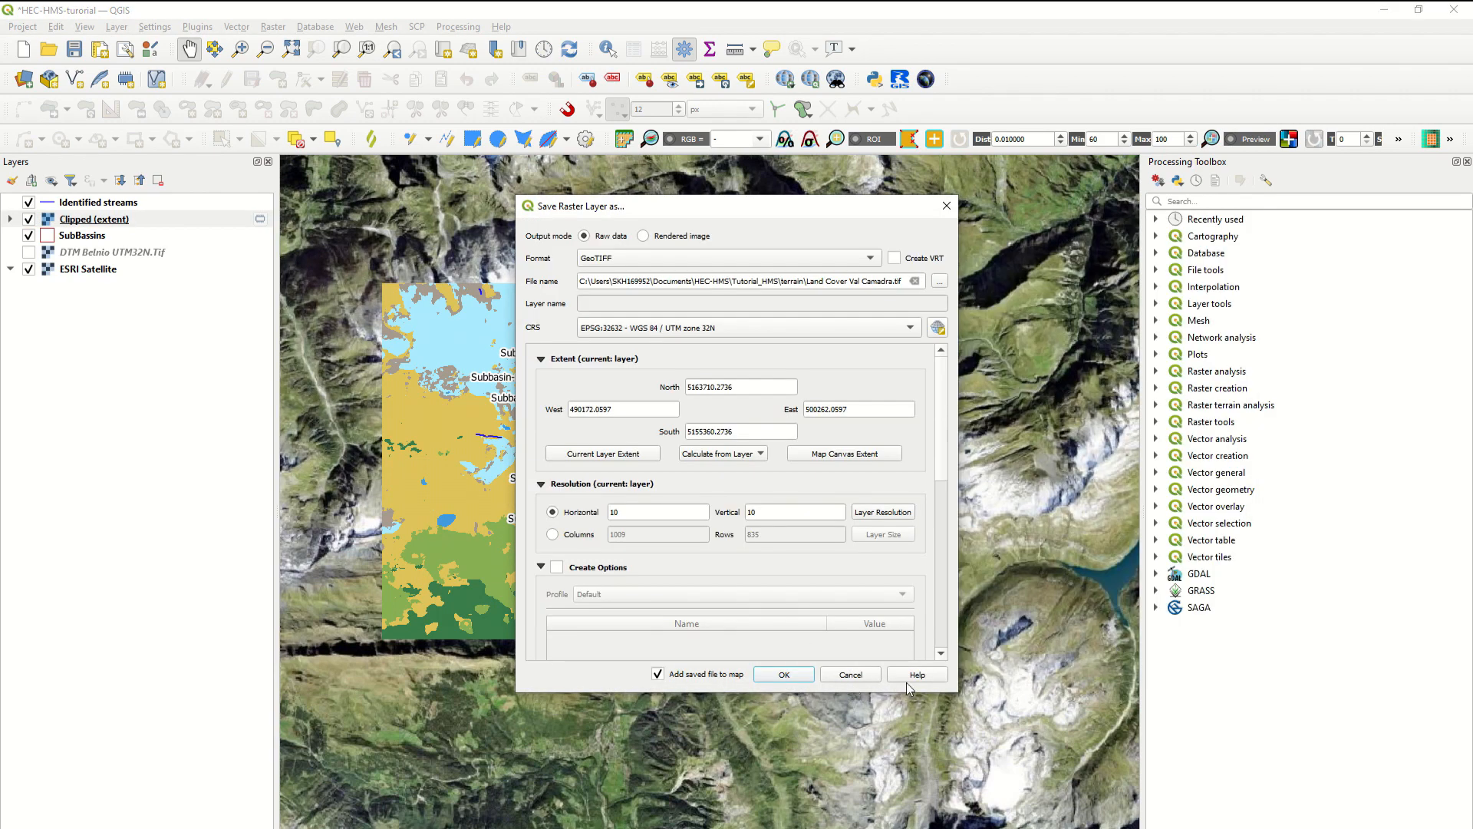
click(808, 675)
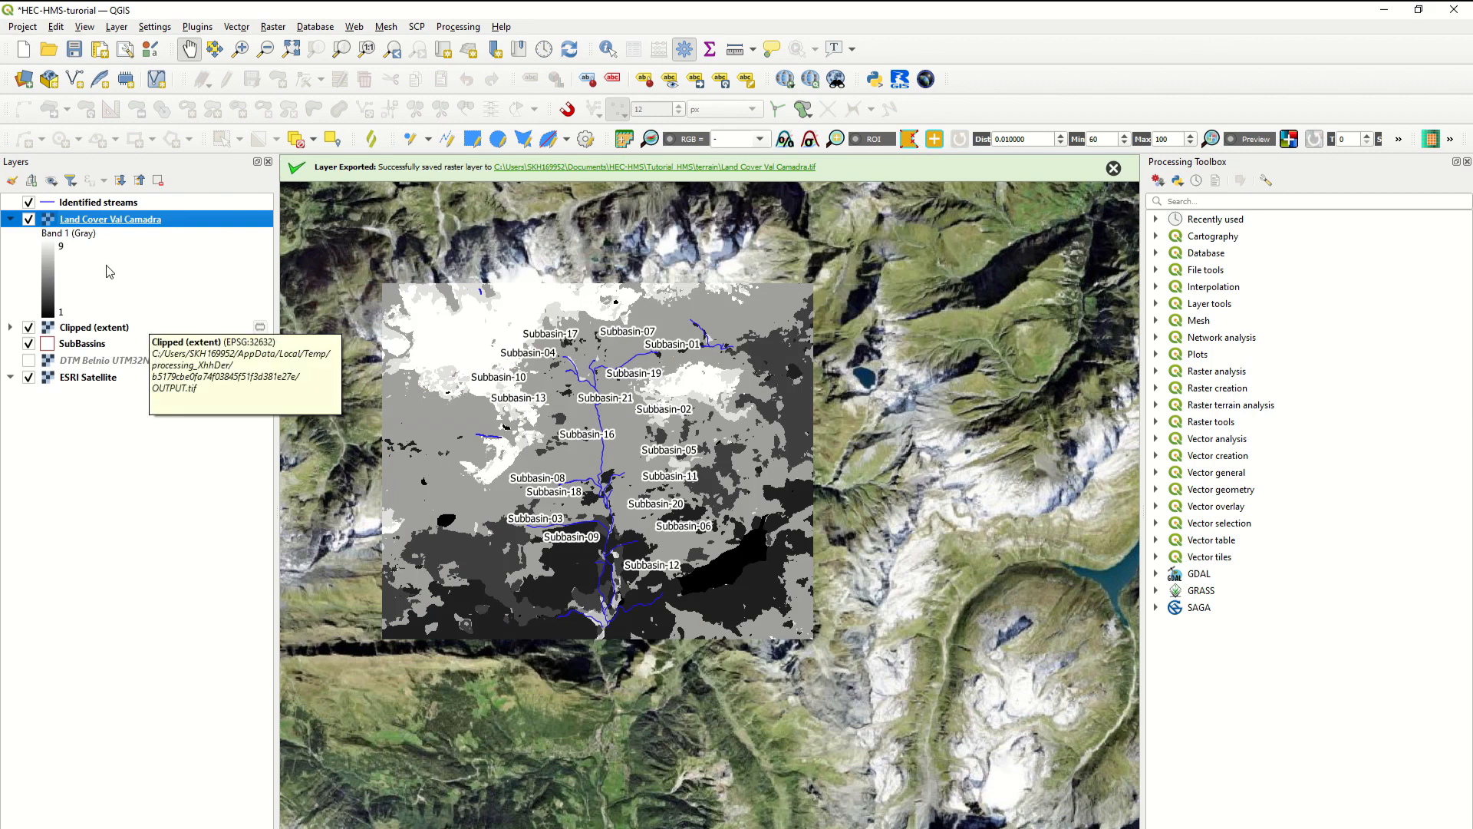
Remove the temporary Clipped (extent) layer from the project
click(121, 330)
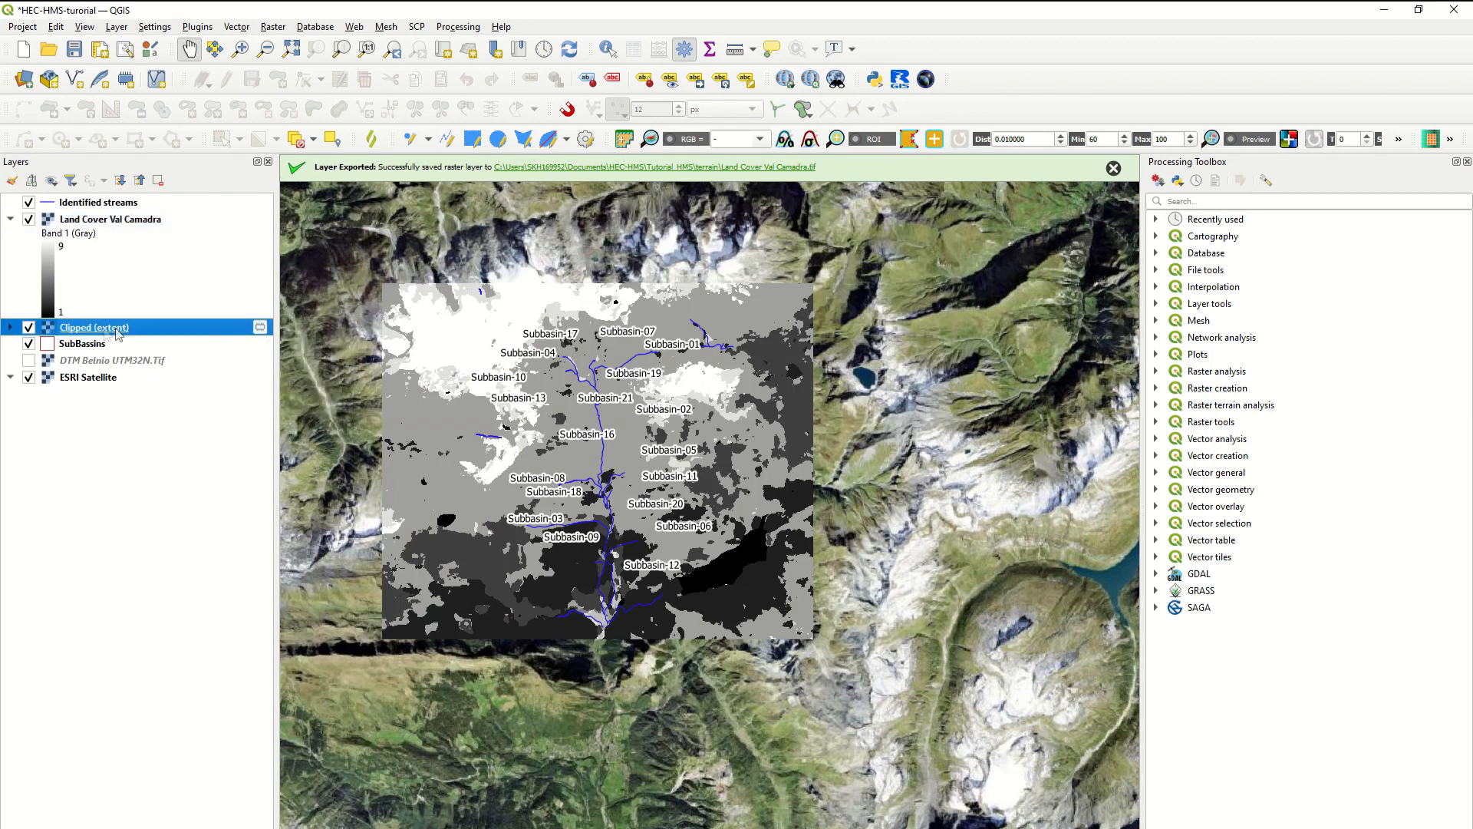
right_click(121, 328)
click(175, 442)
click(726, 472)
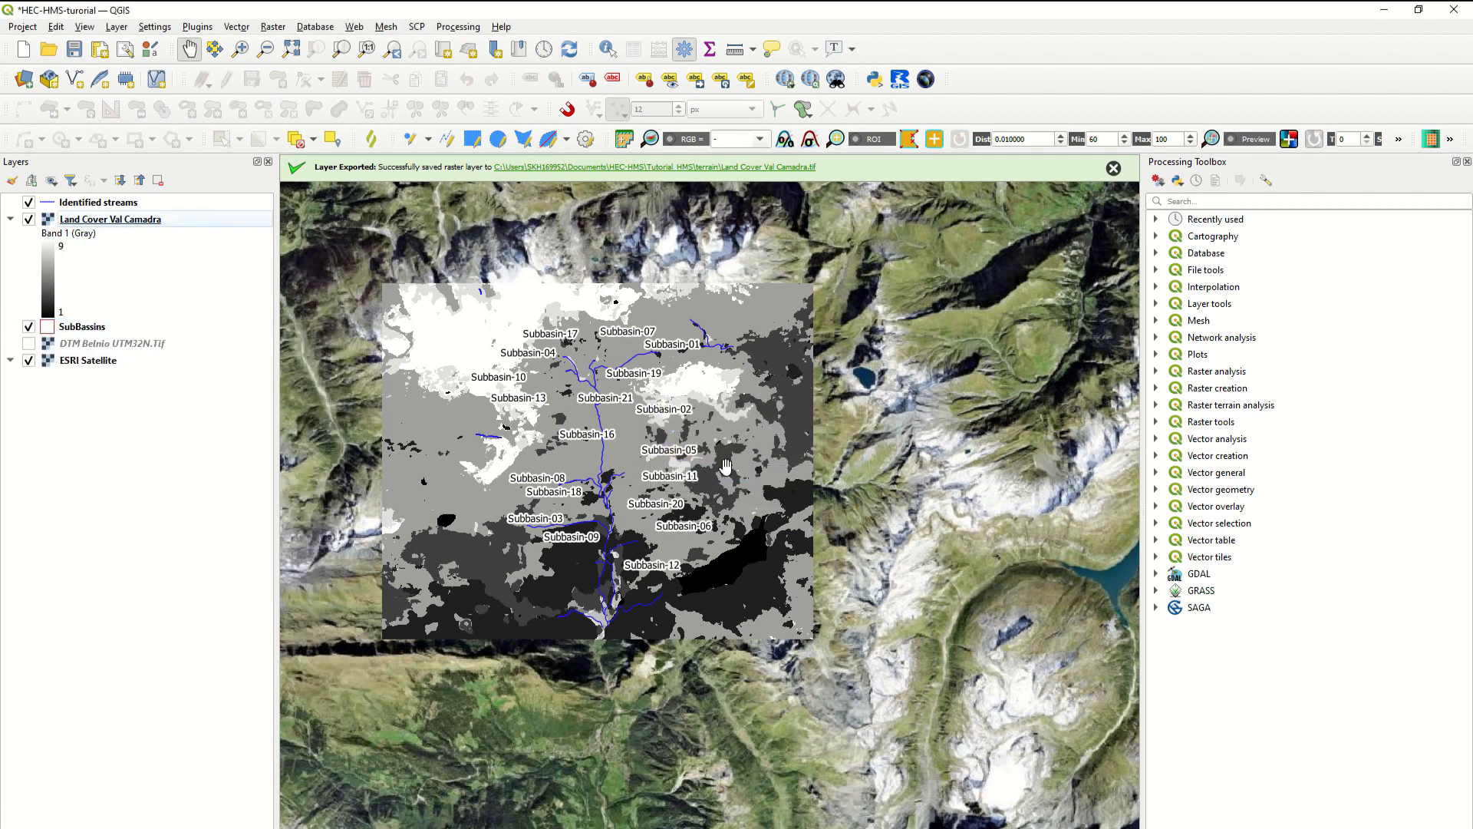
Set the Land Cover Val Camadra symbology to Paletted/Unique values on Band 1 (Gray) and classify it with random colors
double_click(138, 221)
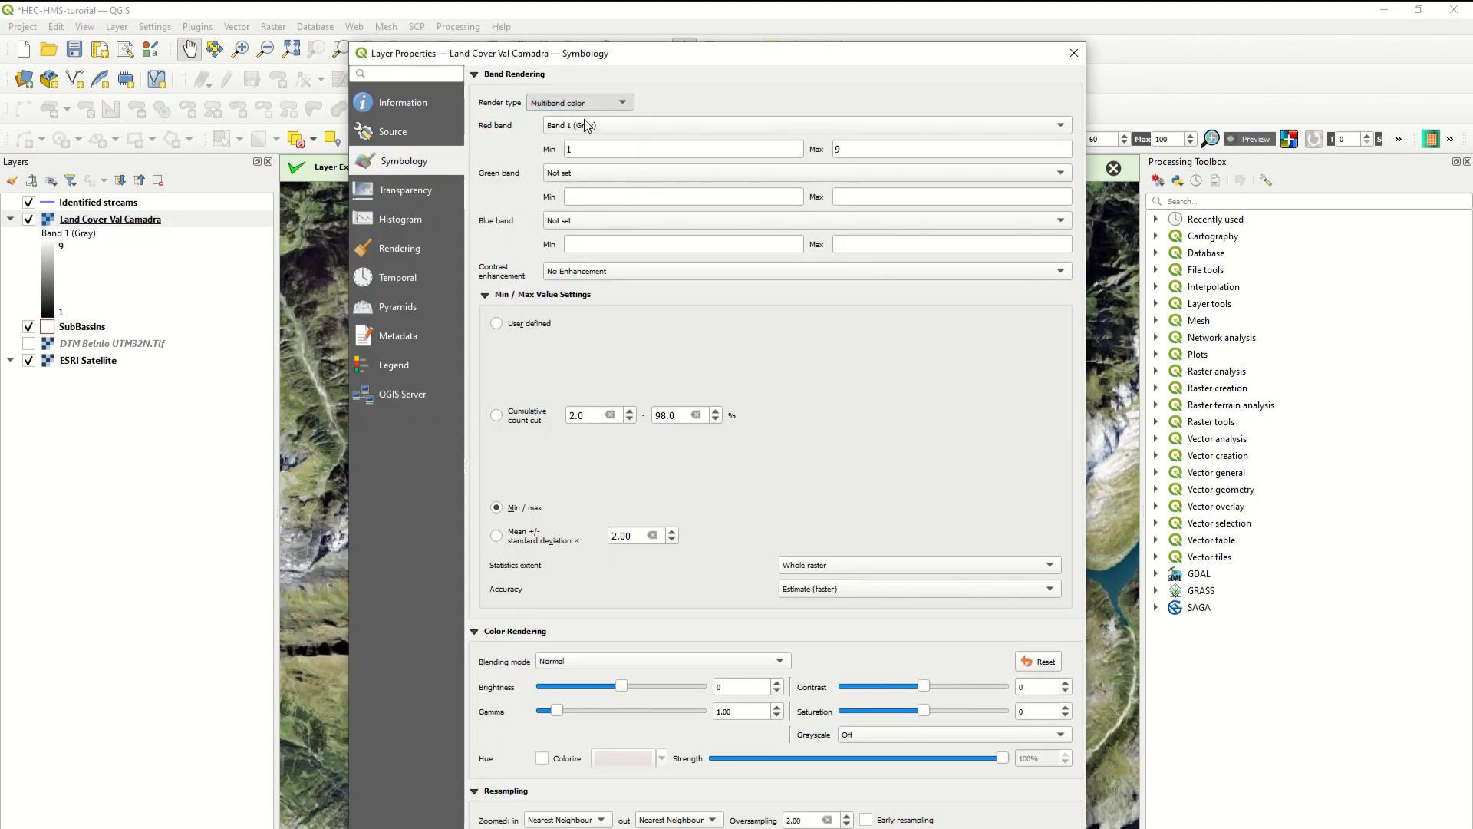
click(581, 106)
click(584, 118)
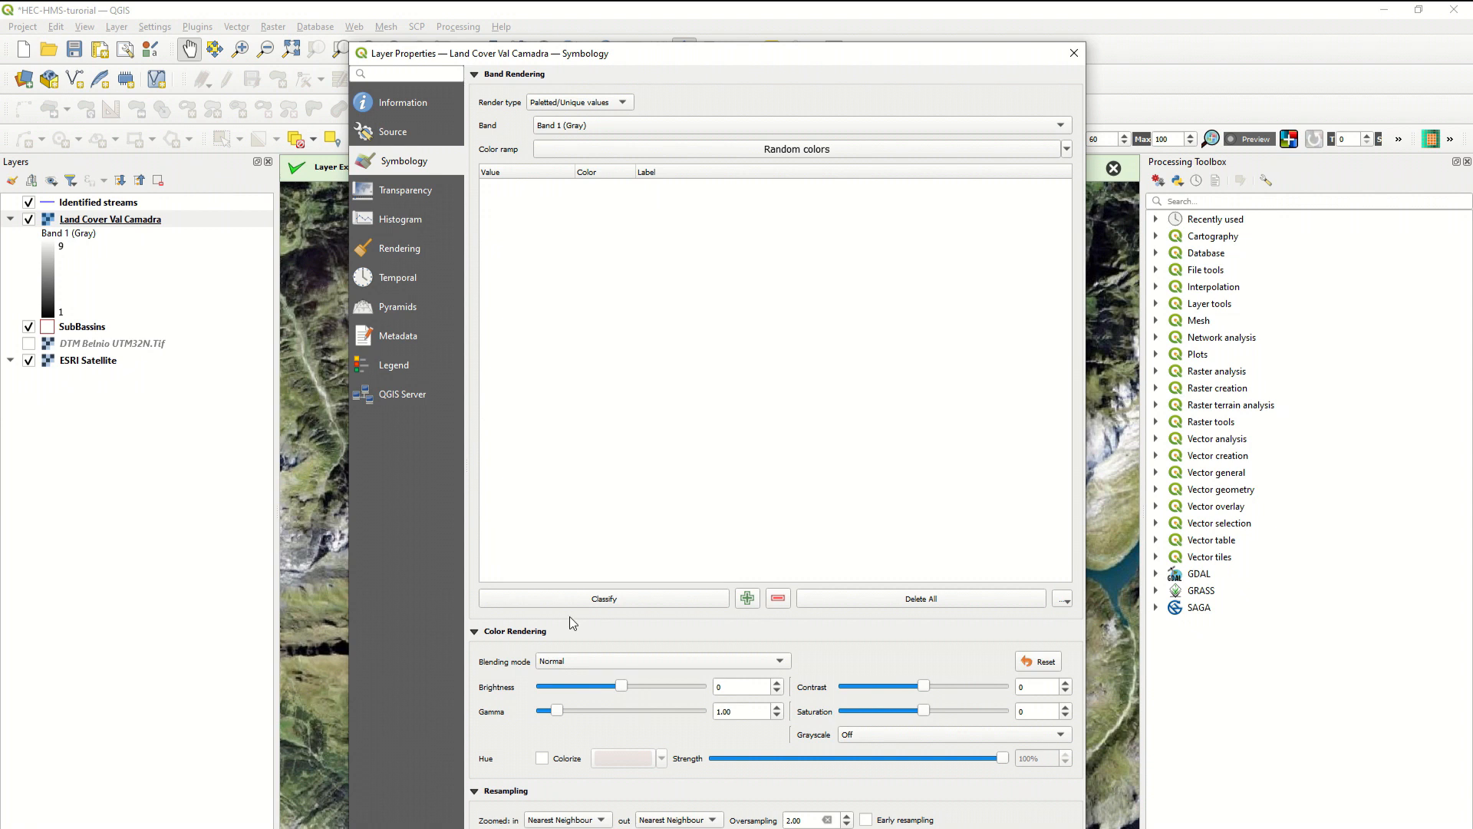
click(580, 597)
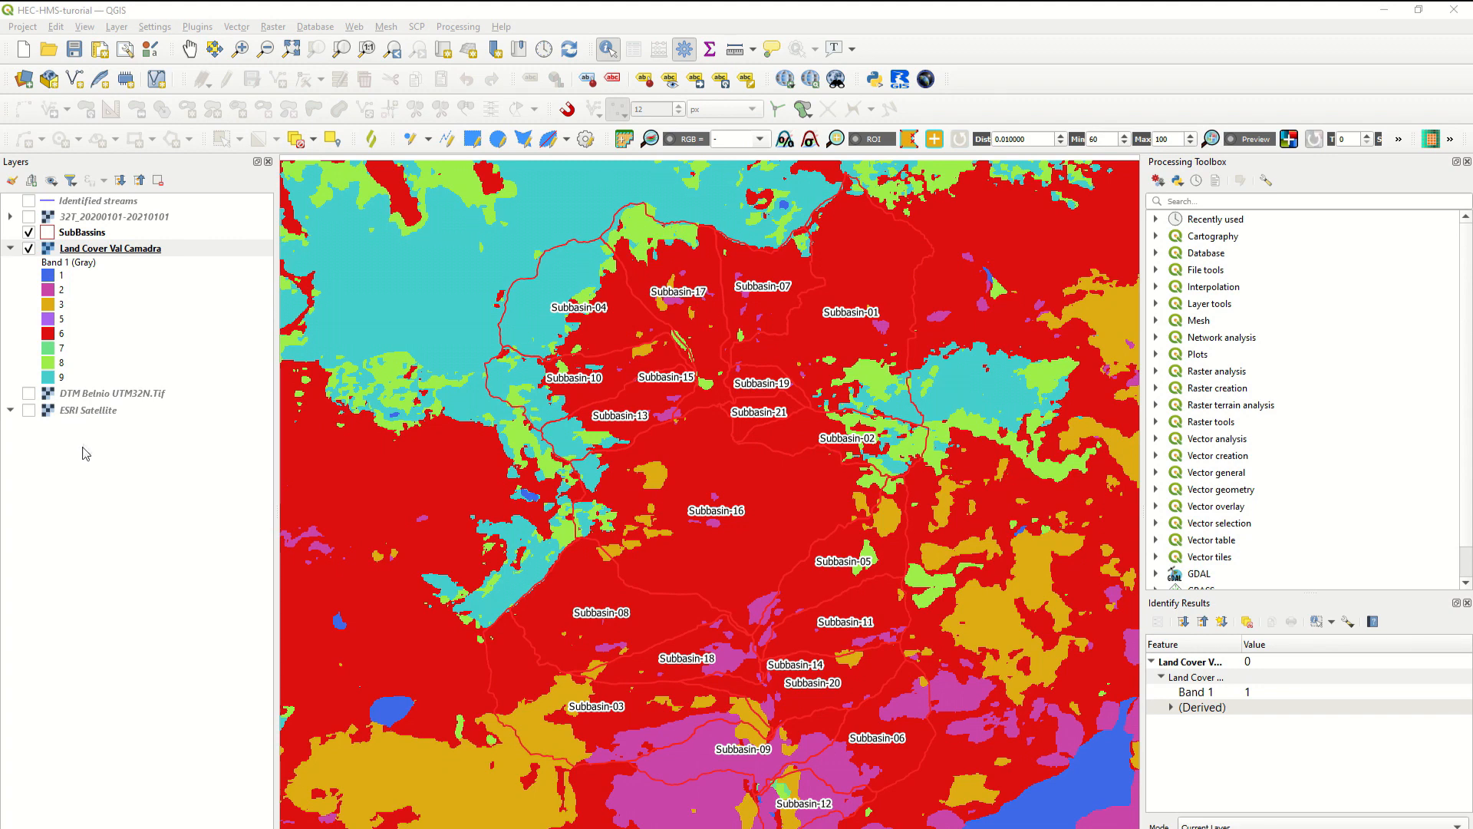
Polygonize the Land Cover Val Camadra raster using Band 1 (Gray) and field name DN, saving to a temporary file
click(115, 253)
click(273, 26)
mouse_move(322, 168)
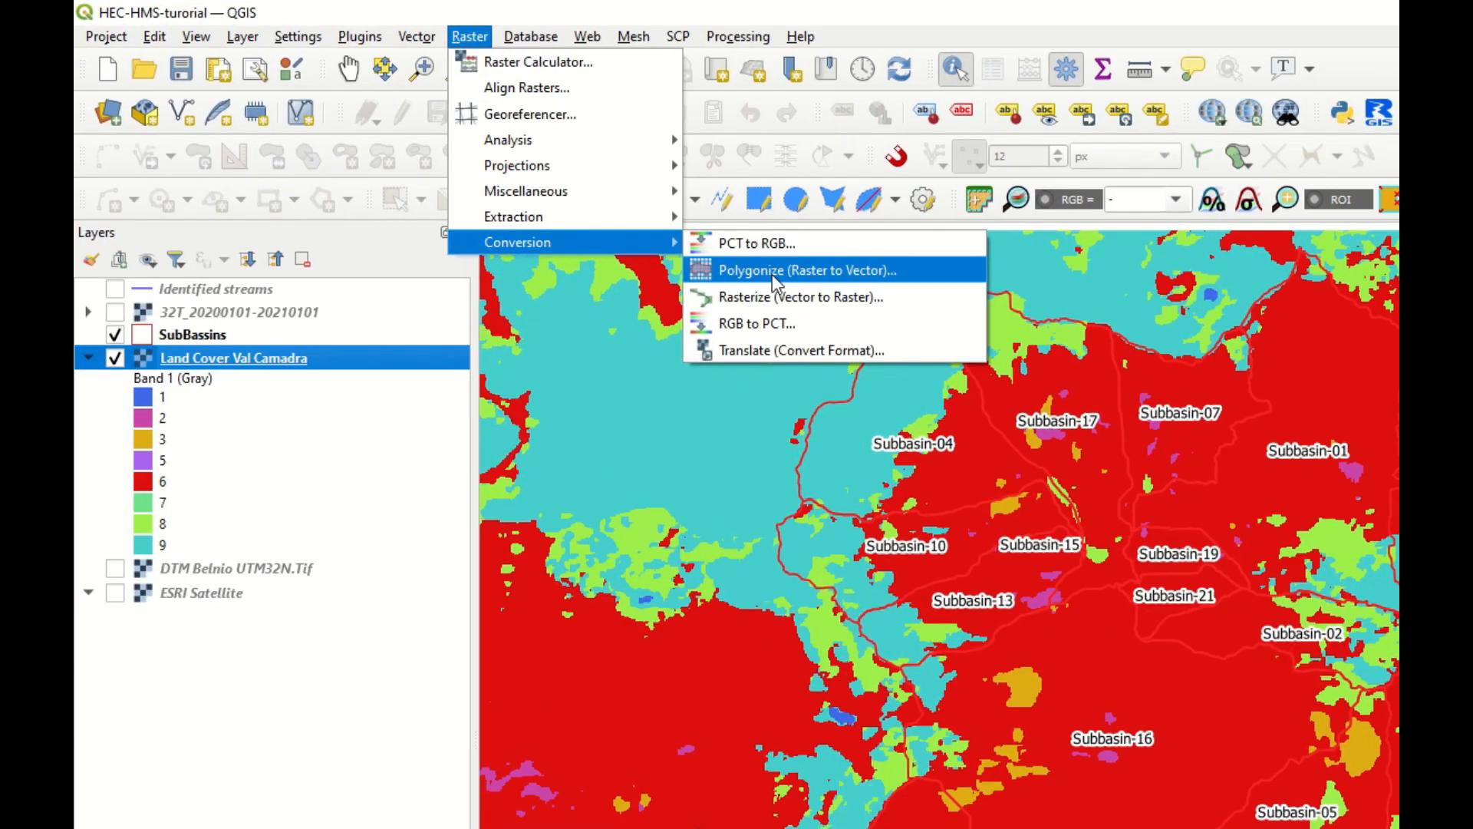
click(482, 190)
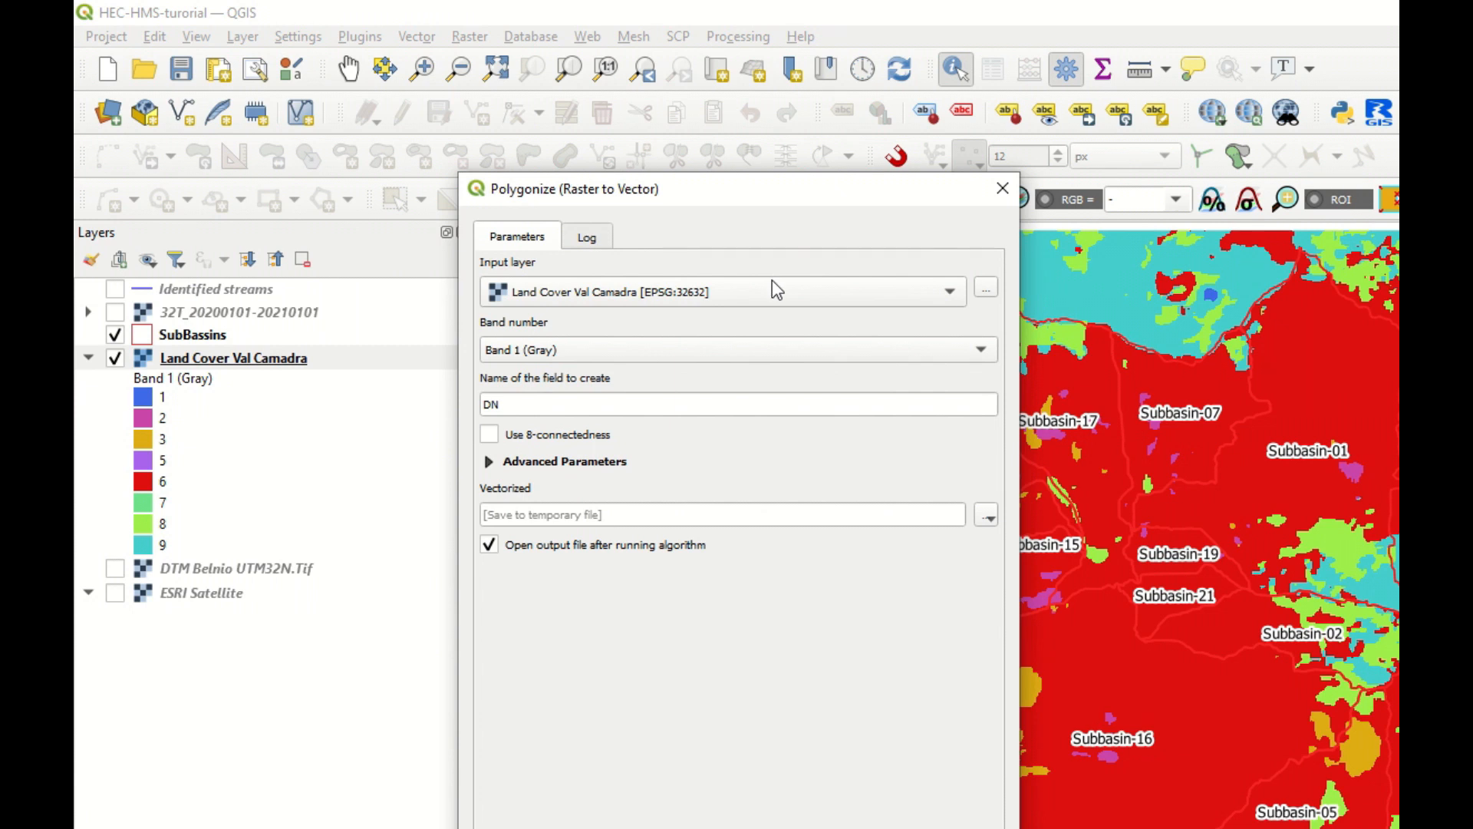
click(703, 289)
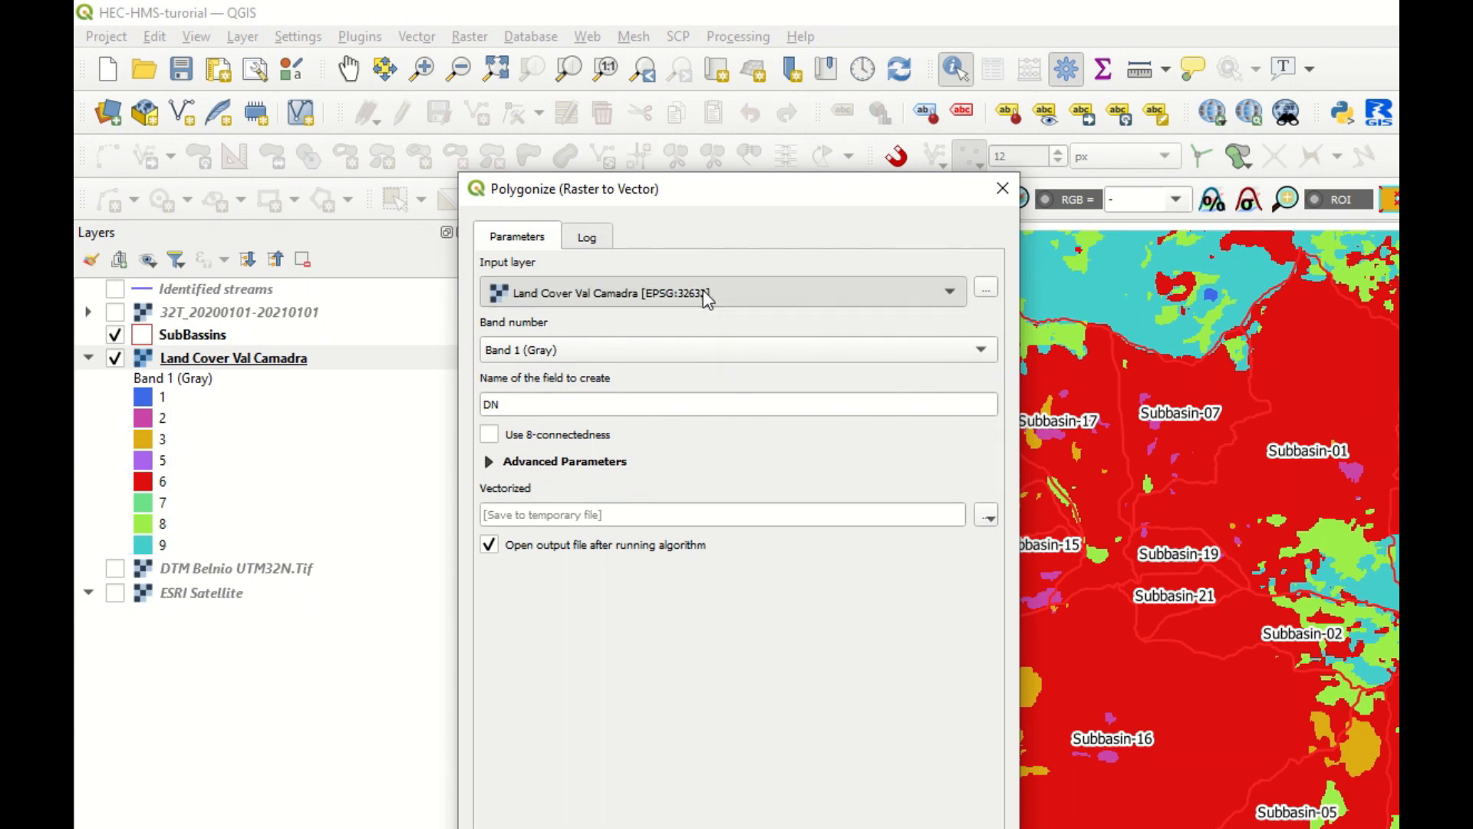
click(703, 288)
click(693, 351)
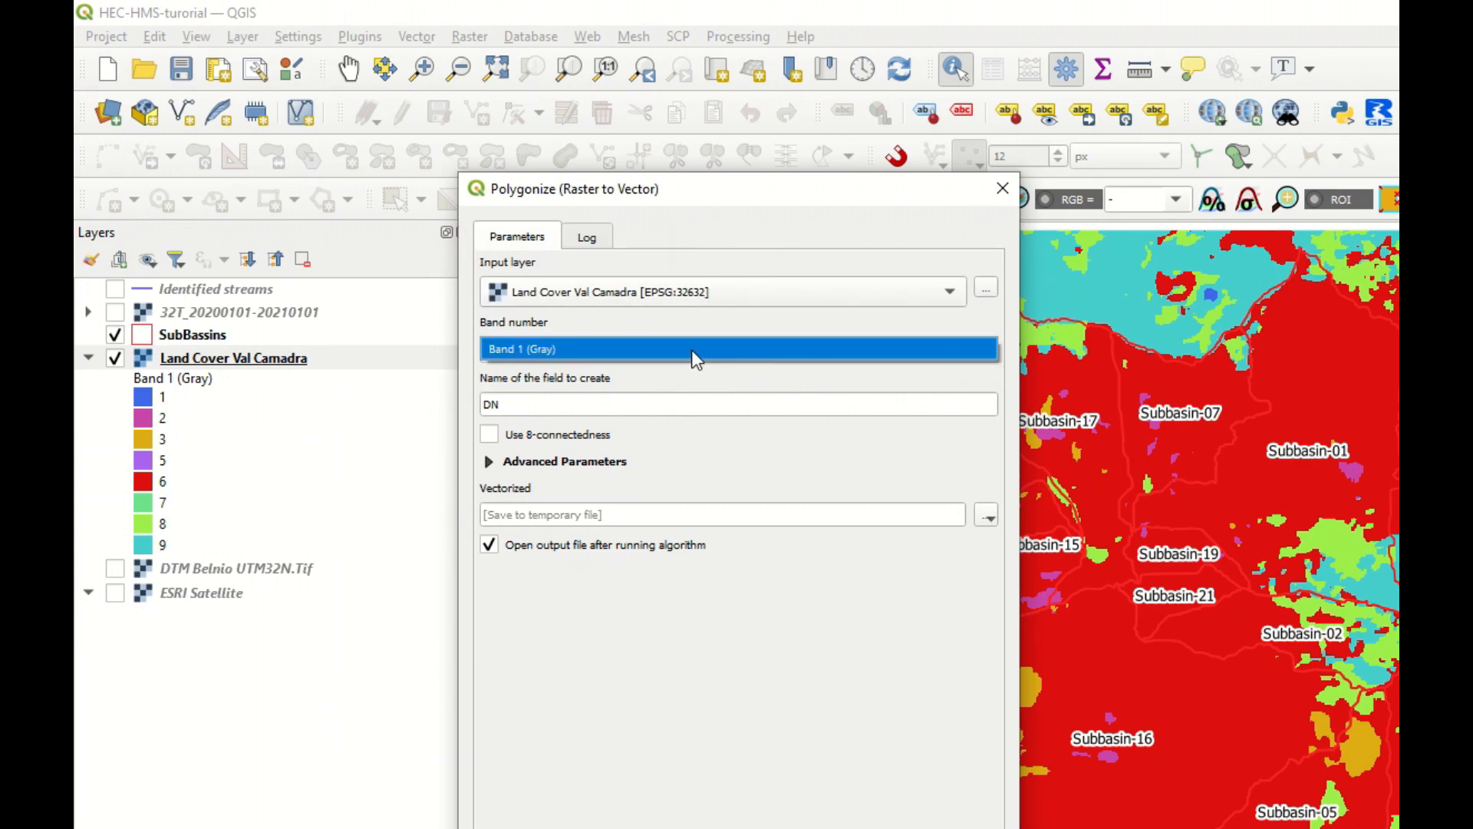
click(695, 350)
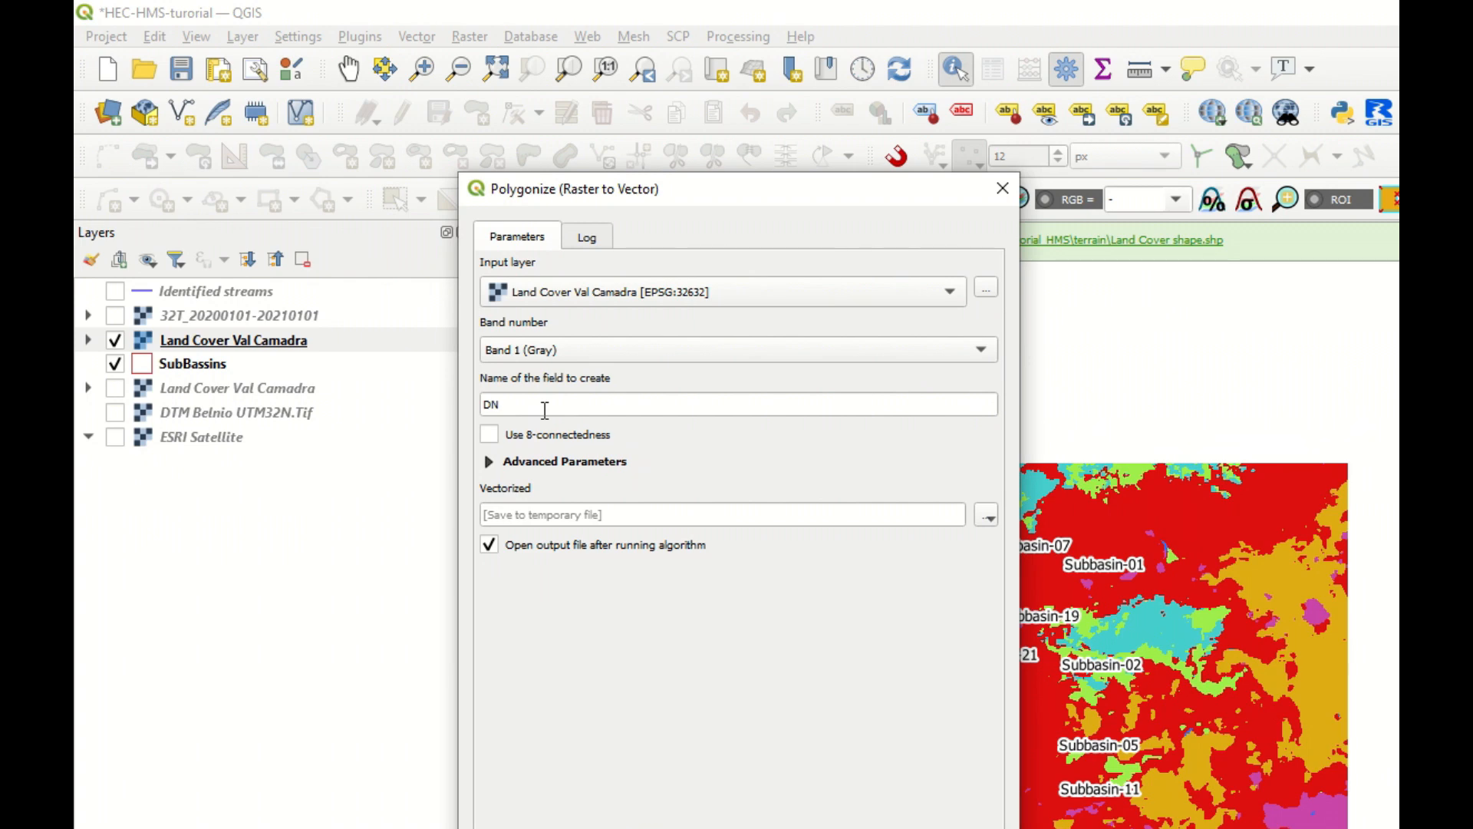
click(545, 410)
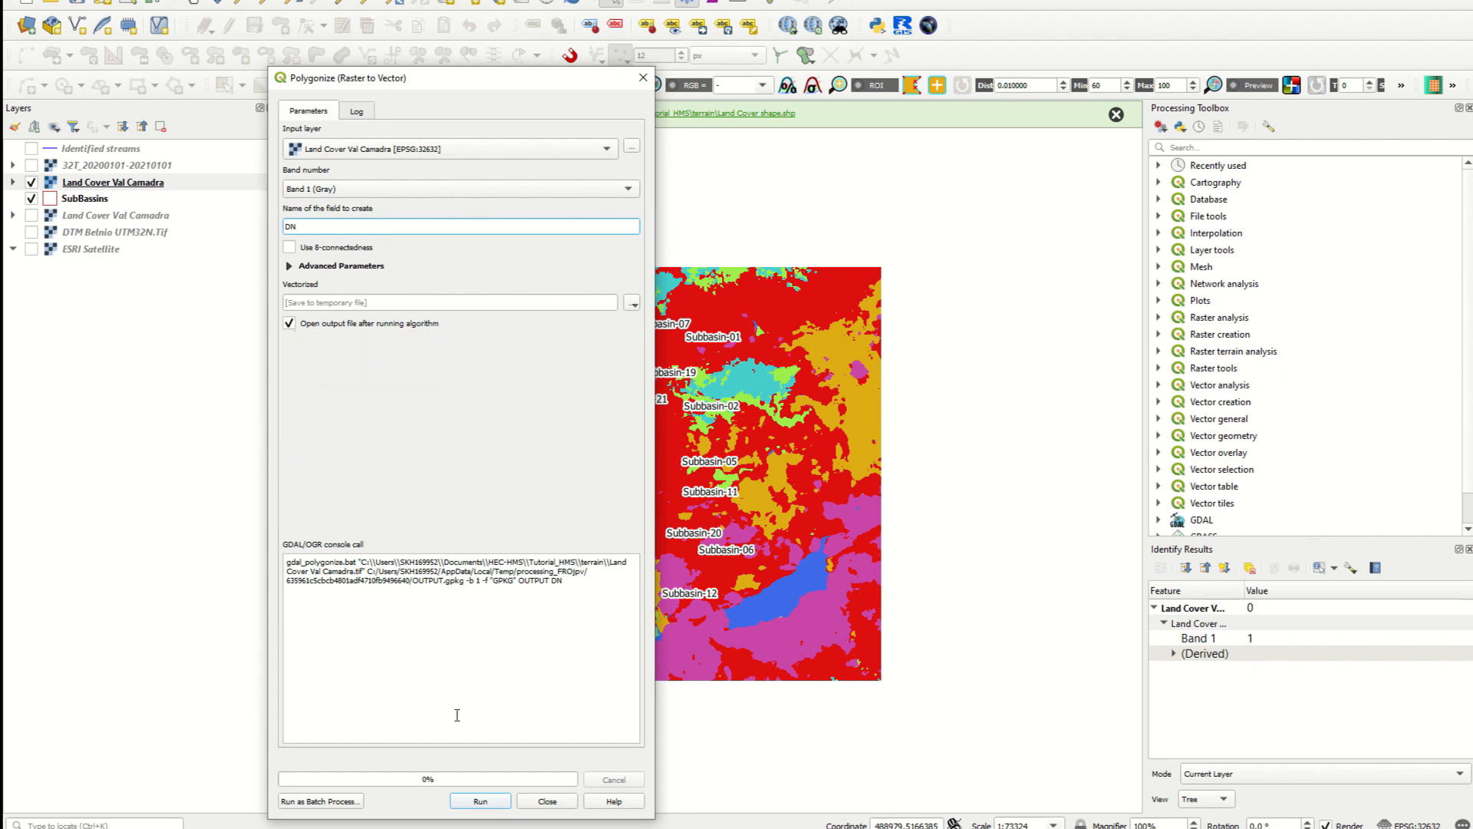
click(498, 802)
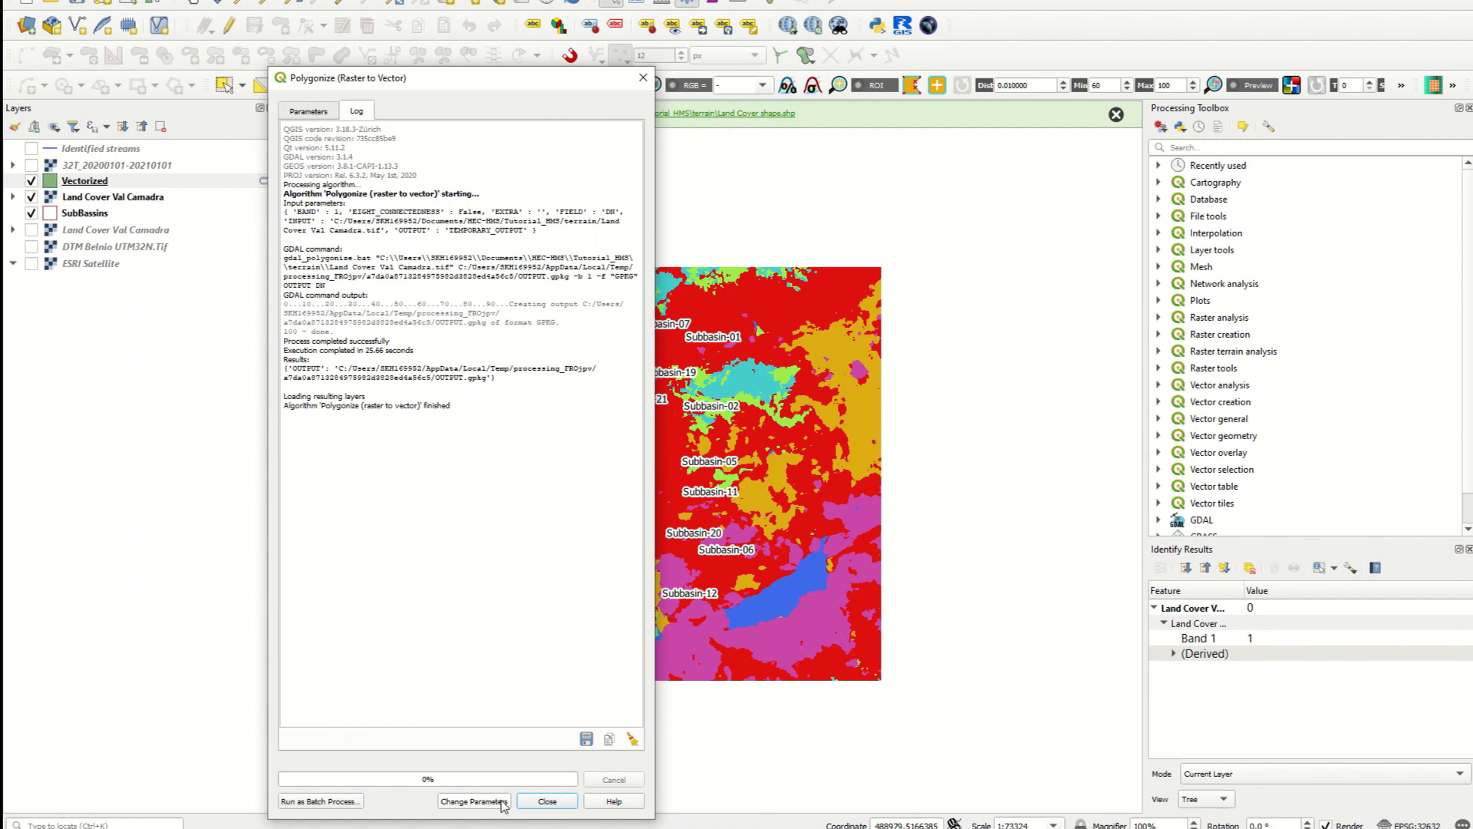
click(548, 801)
Remove the visible Land Cover Val Camadra raster layer directly beneath Vectorized
click(53, 197)
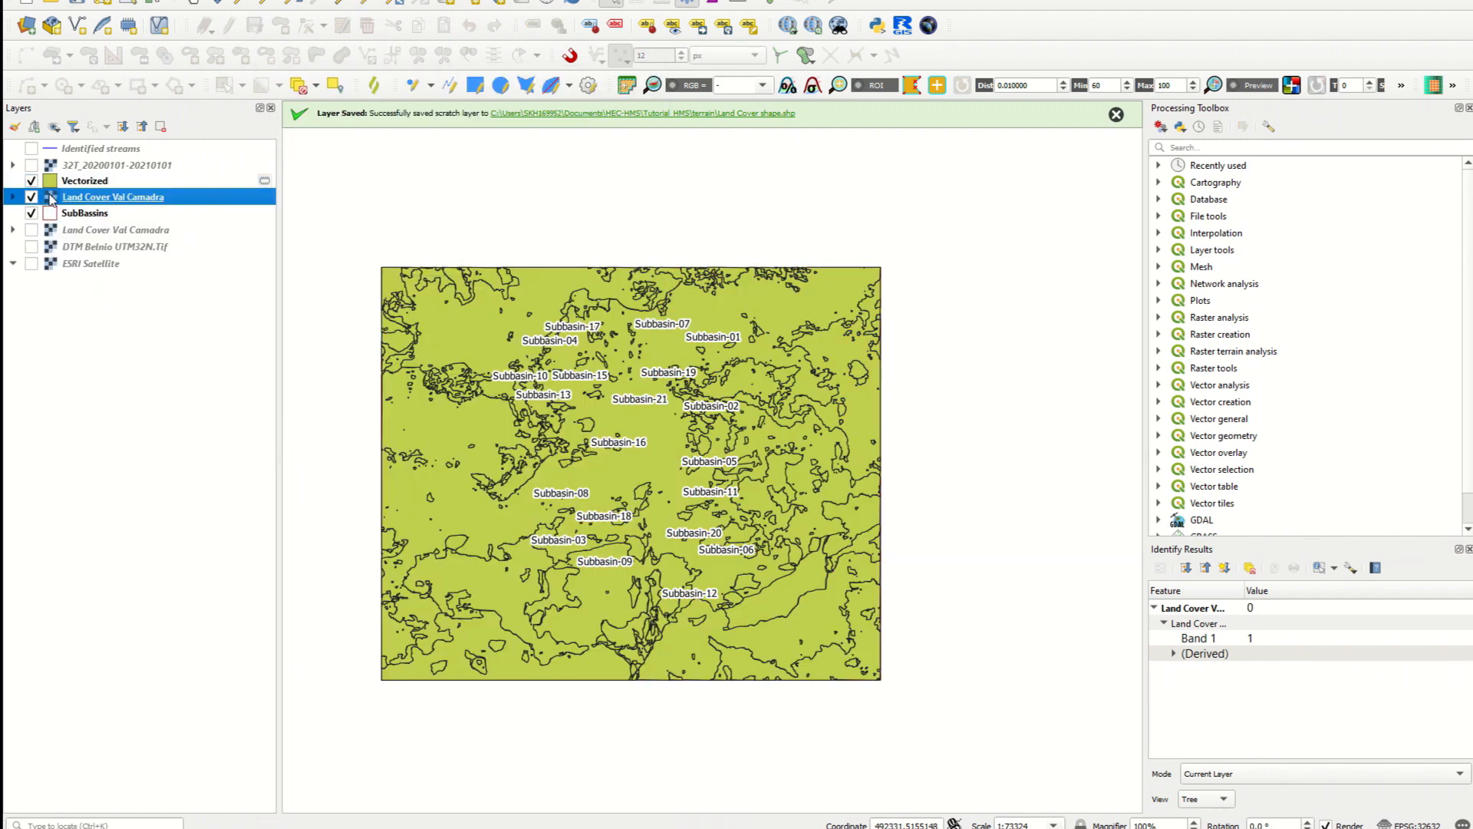
right_click(52, 197)
click(100, 330)
click(681, 432)
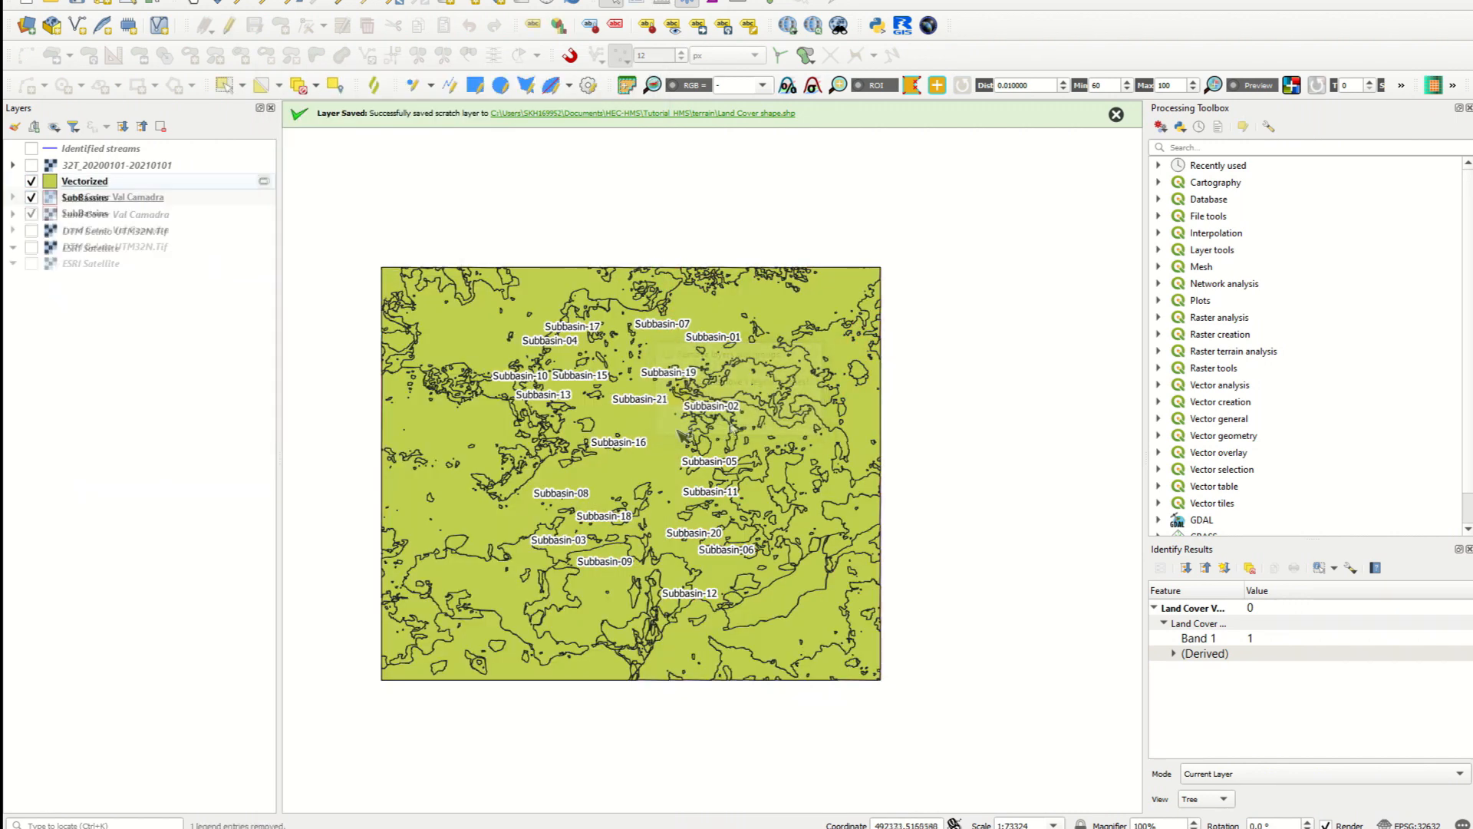
Make the Vectorized layer permanent as an ESRI Shapefile, overwriting Land Cover shape.shp in the terrain folder
click(229, 186)
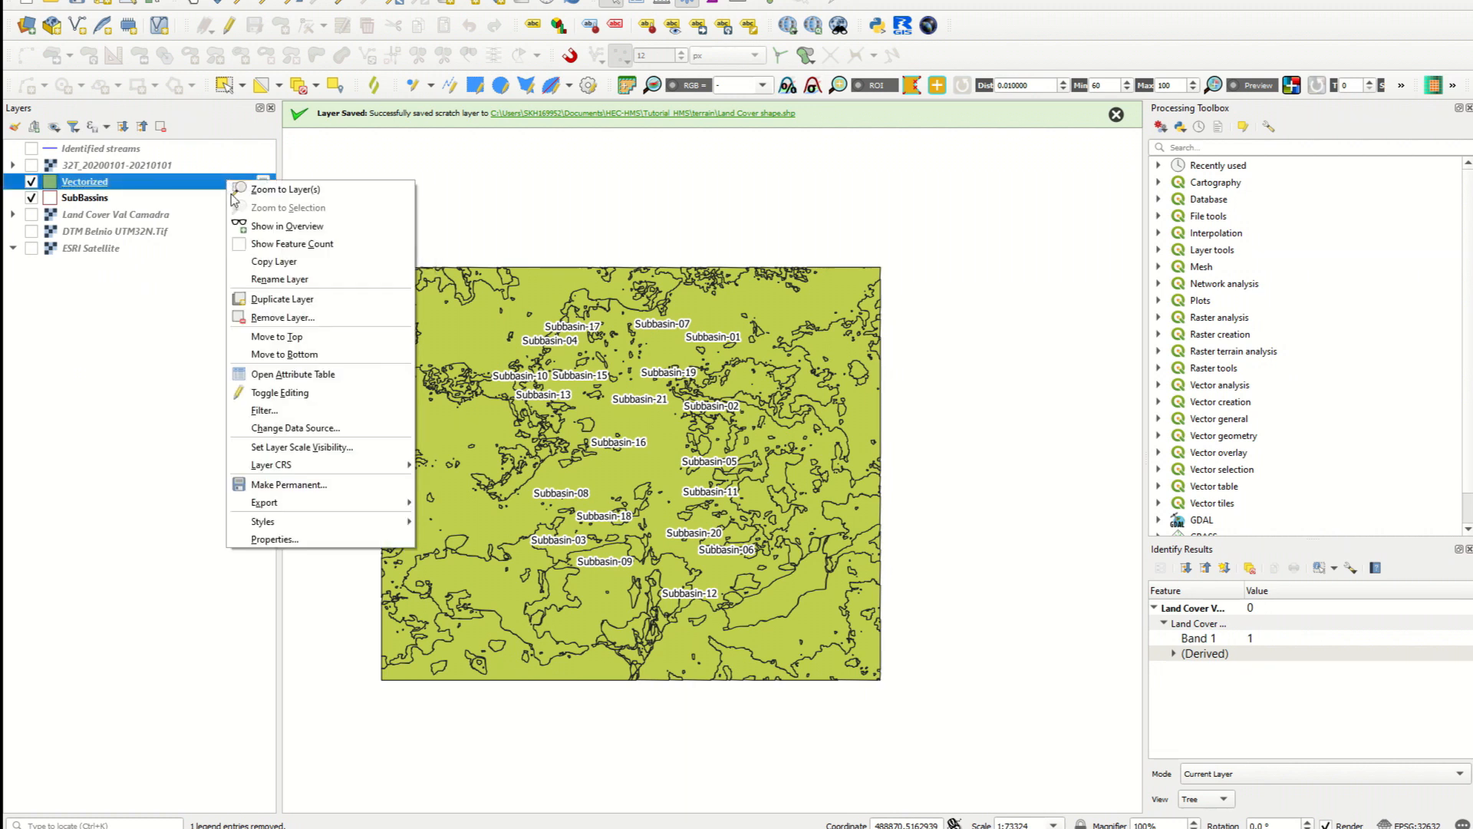
click(301, 484)
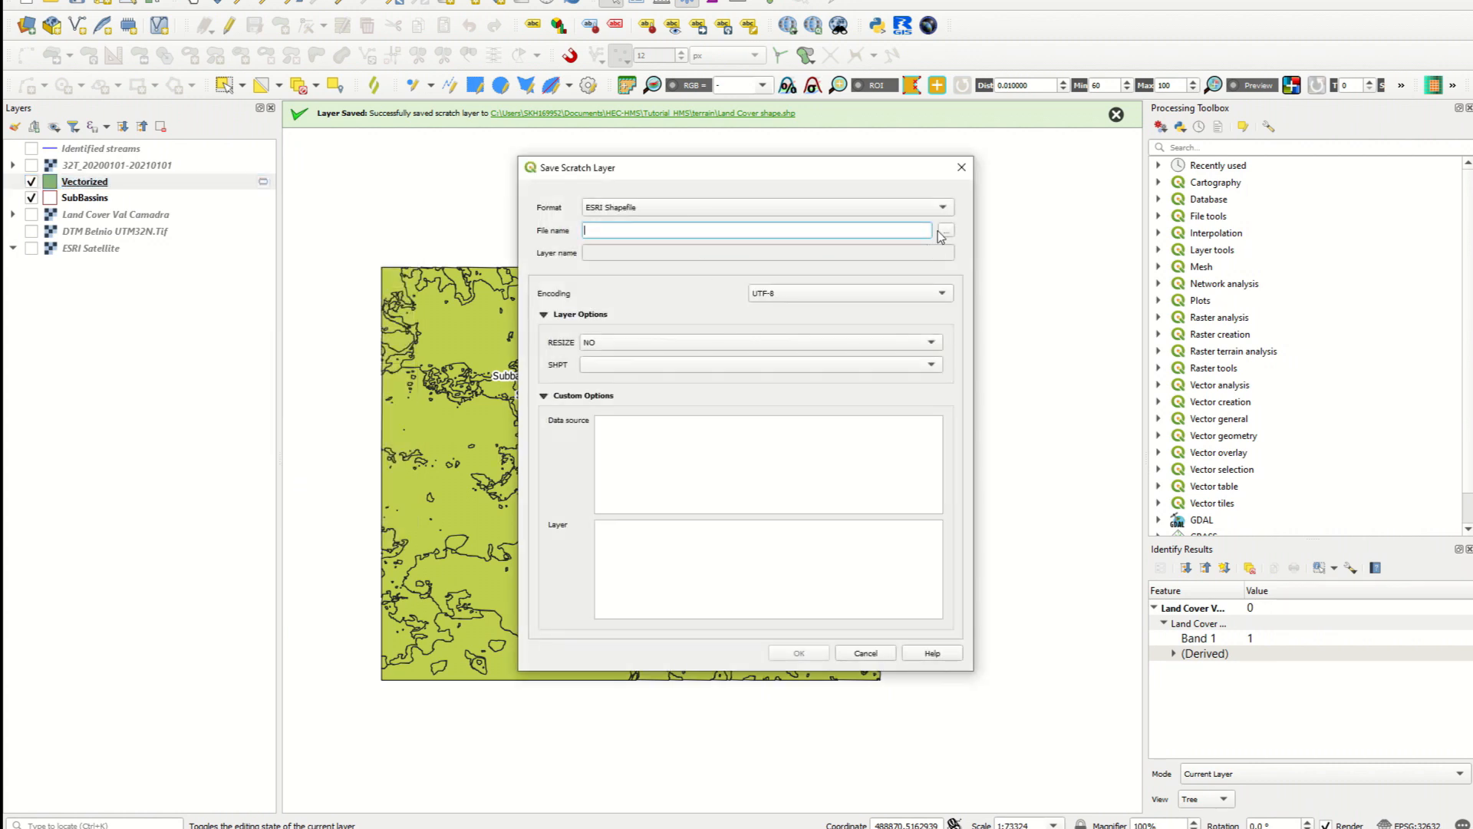
click(946, 230)
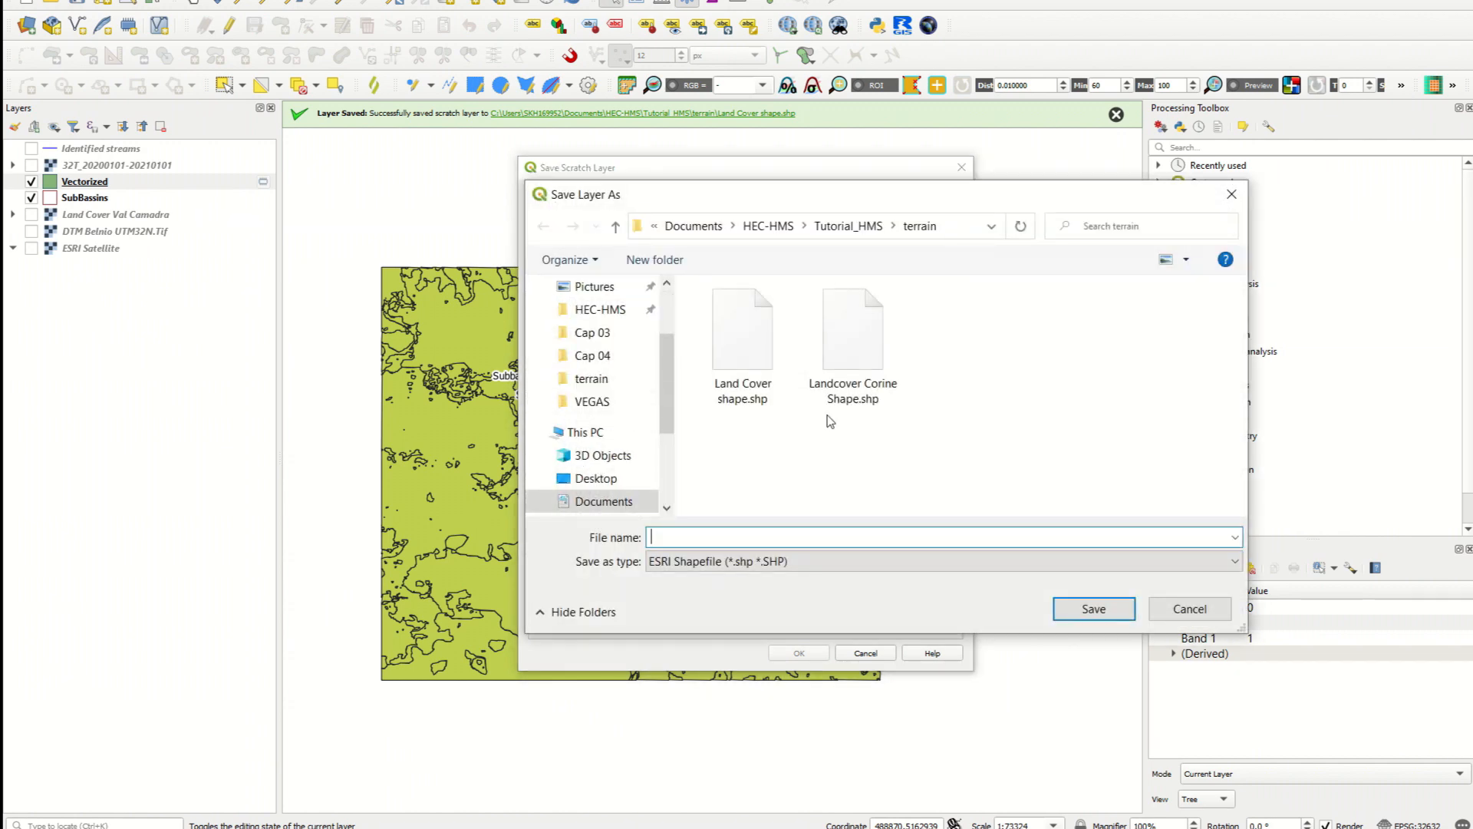
click(760, 339)
click(1109, 609)
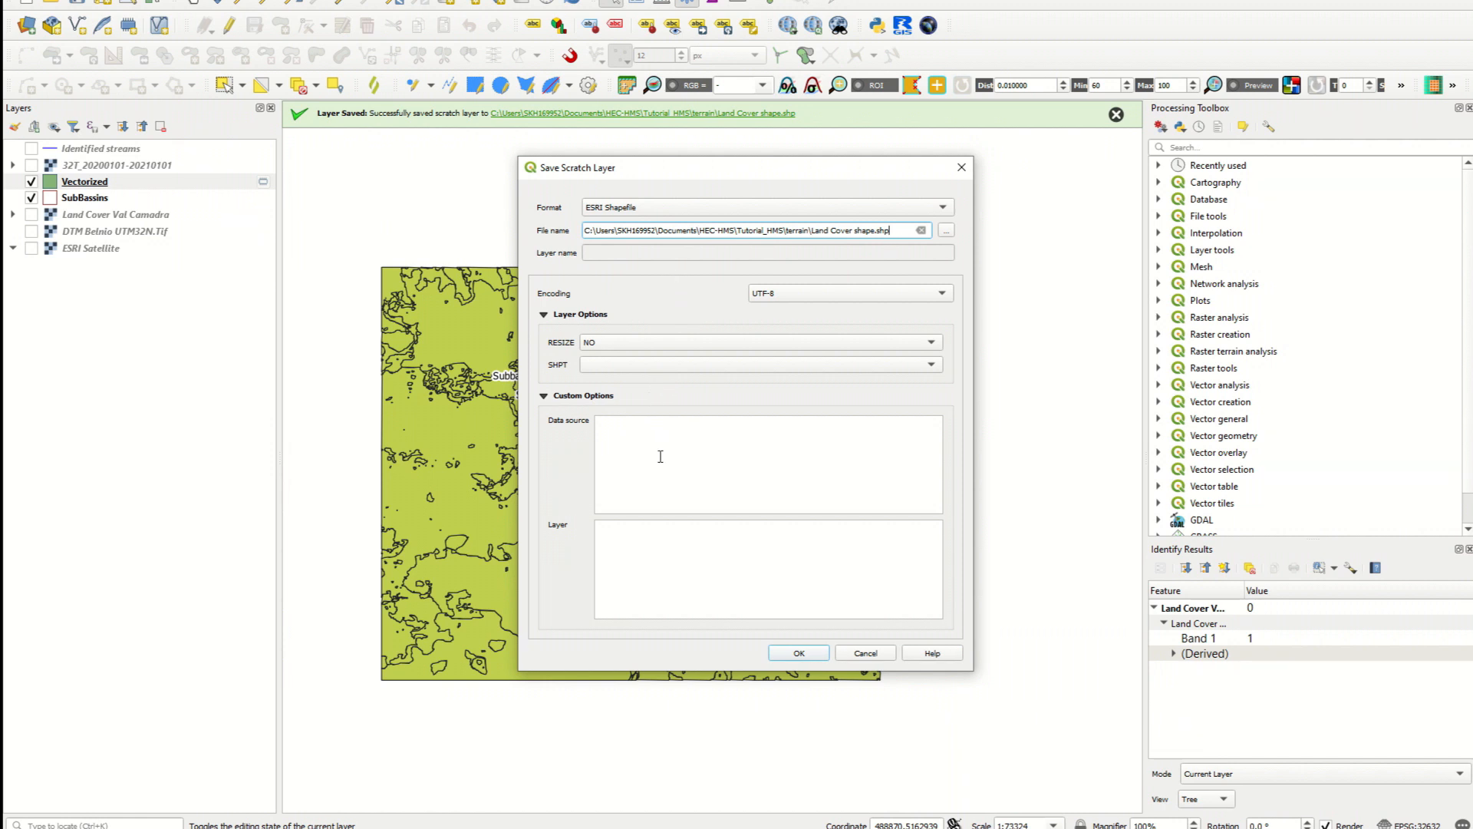
click(798, 657)
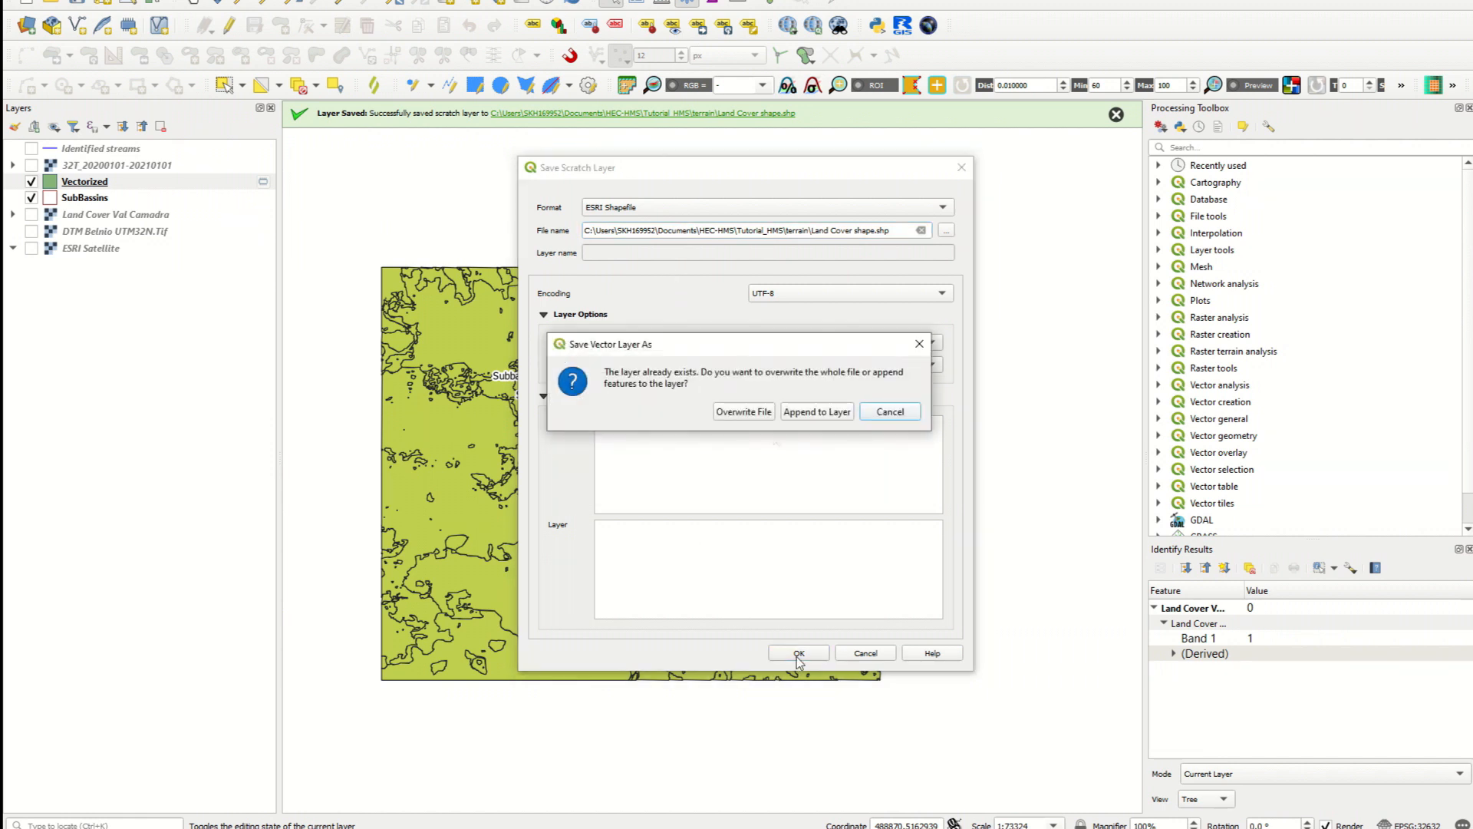
click(753, 411)
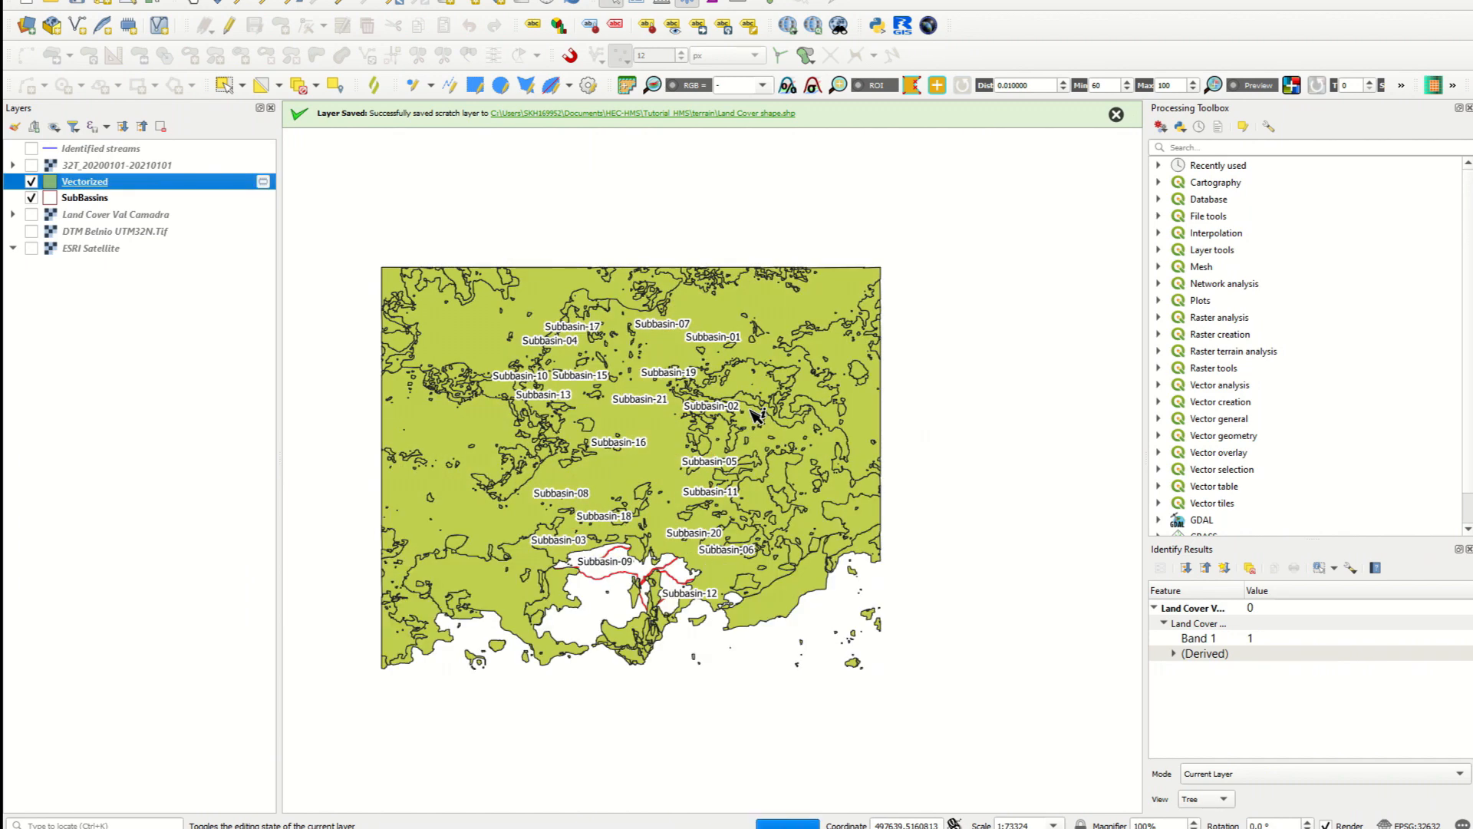
Add the vector dataset Land Cover shape.shp from the terrain folder to the project
click(26, 25)
click(538, 106)
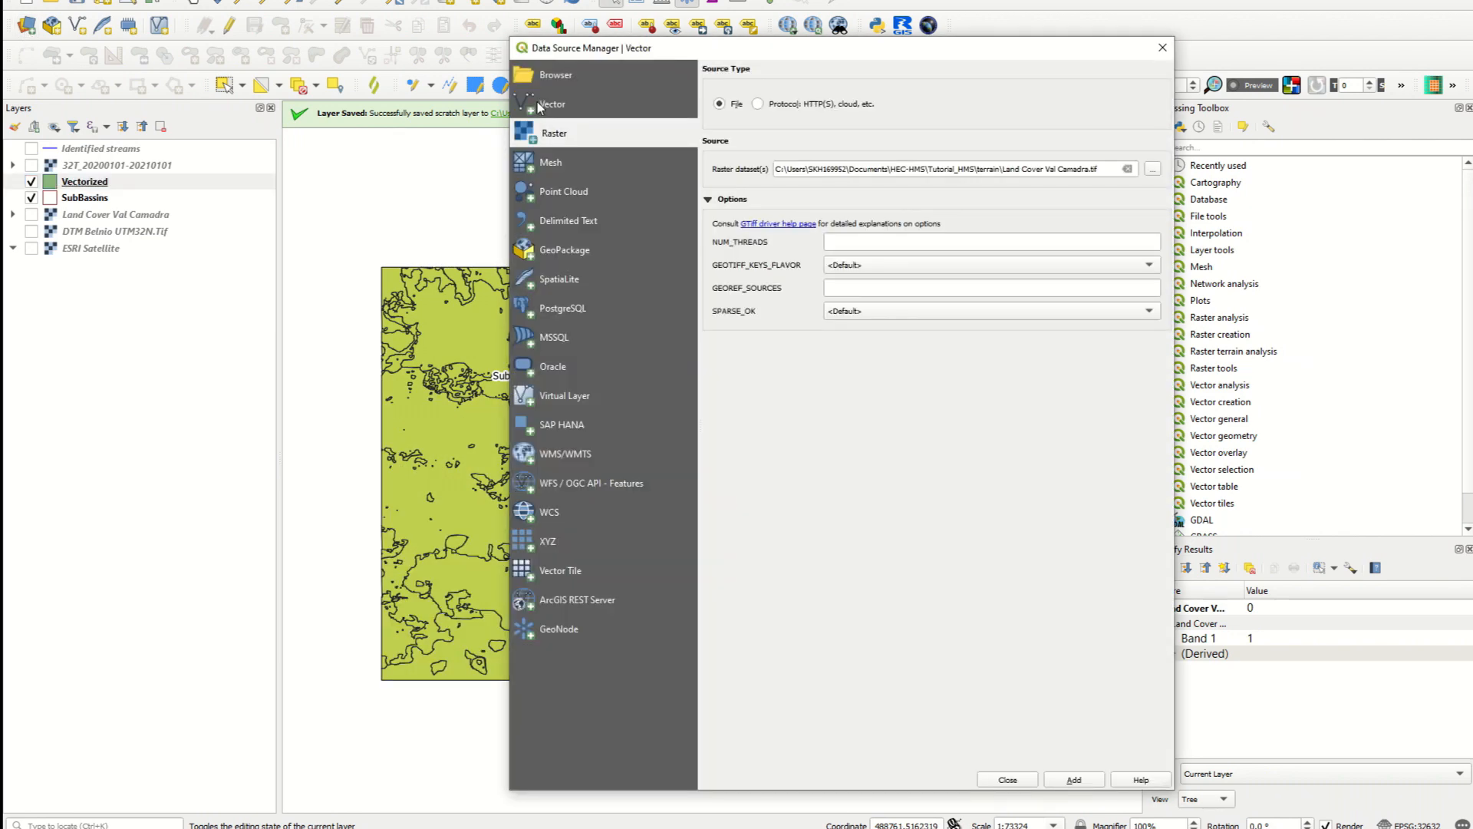
click(1153, 190)
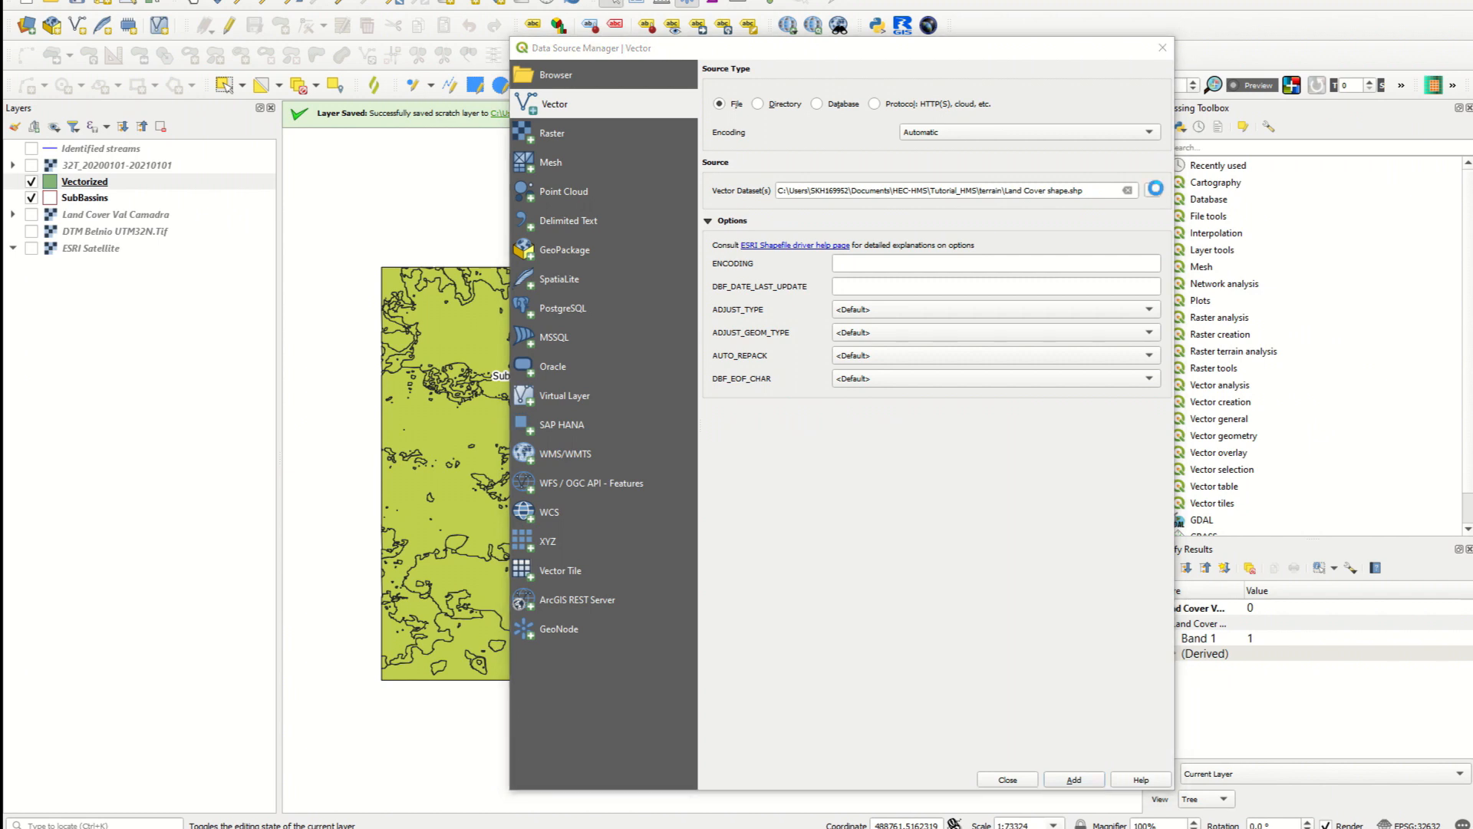
drag(858, 193, 853, 262)
click(741, 234)
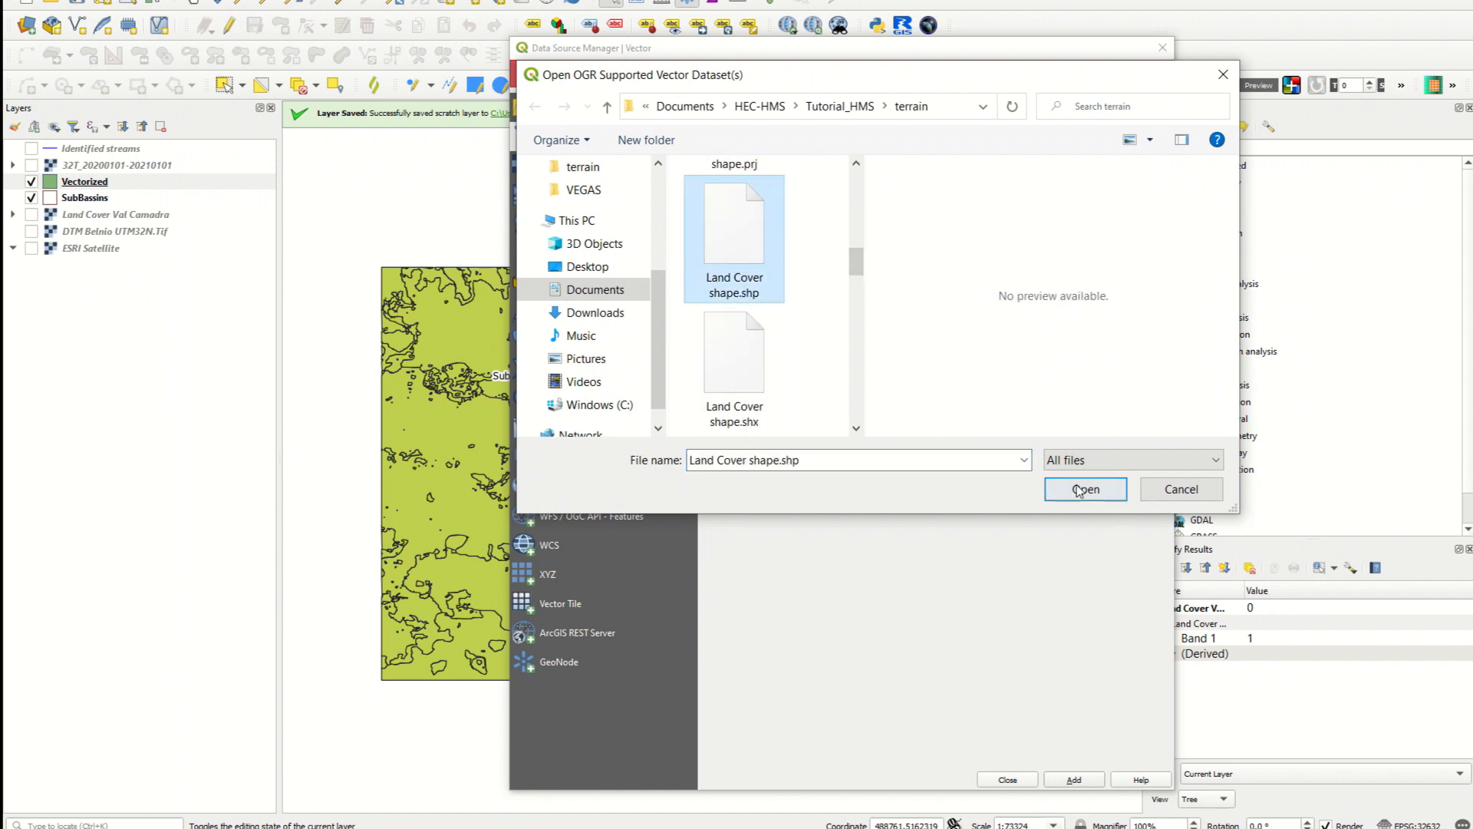
click(1078, 490)
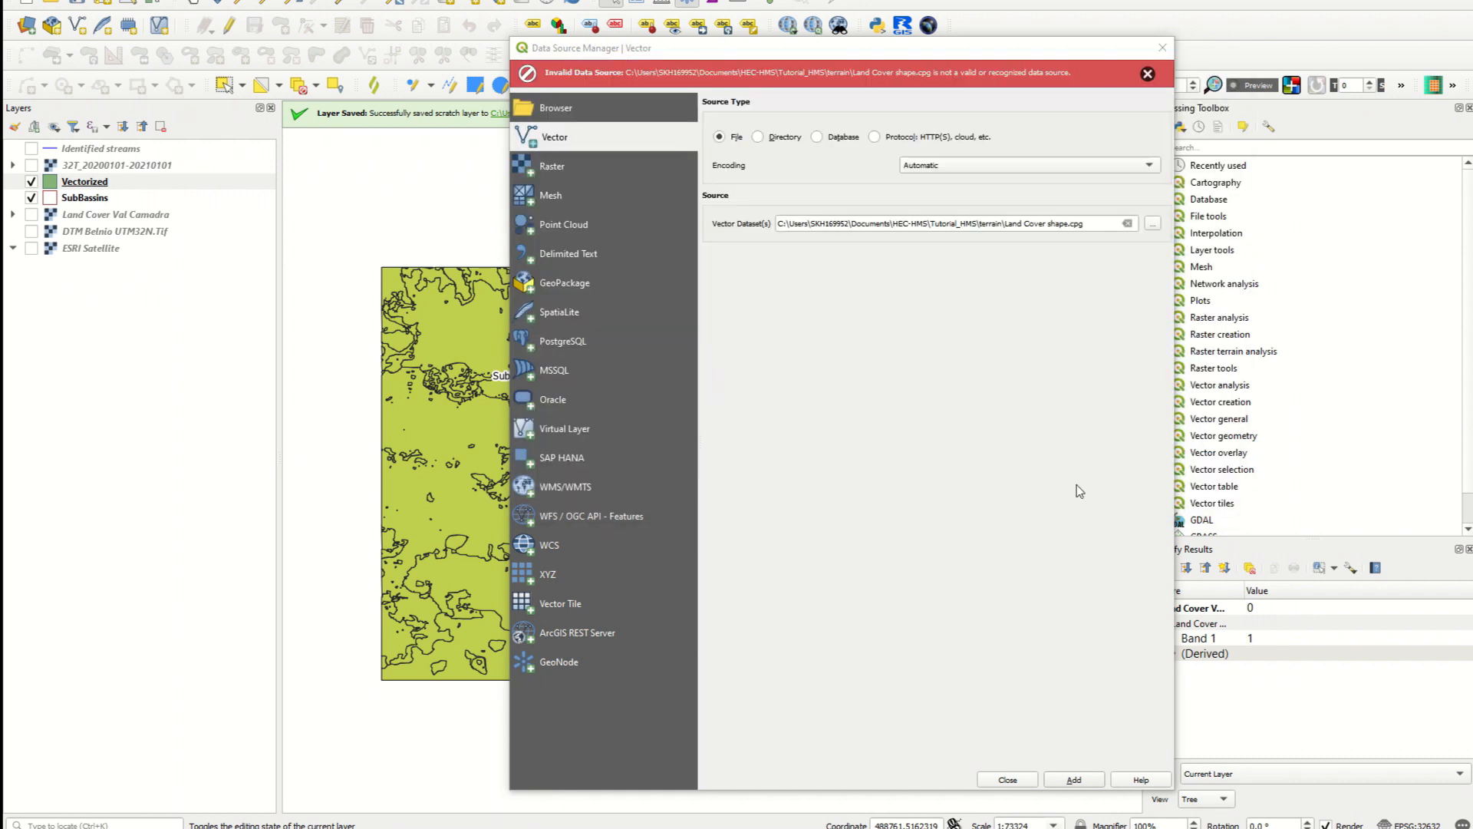
click(1074, 780)
click(1008, 780)
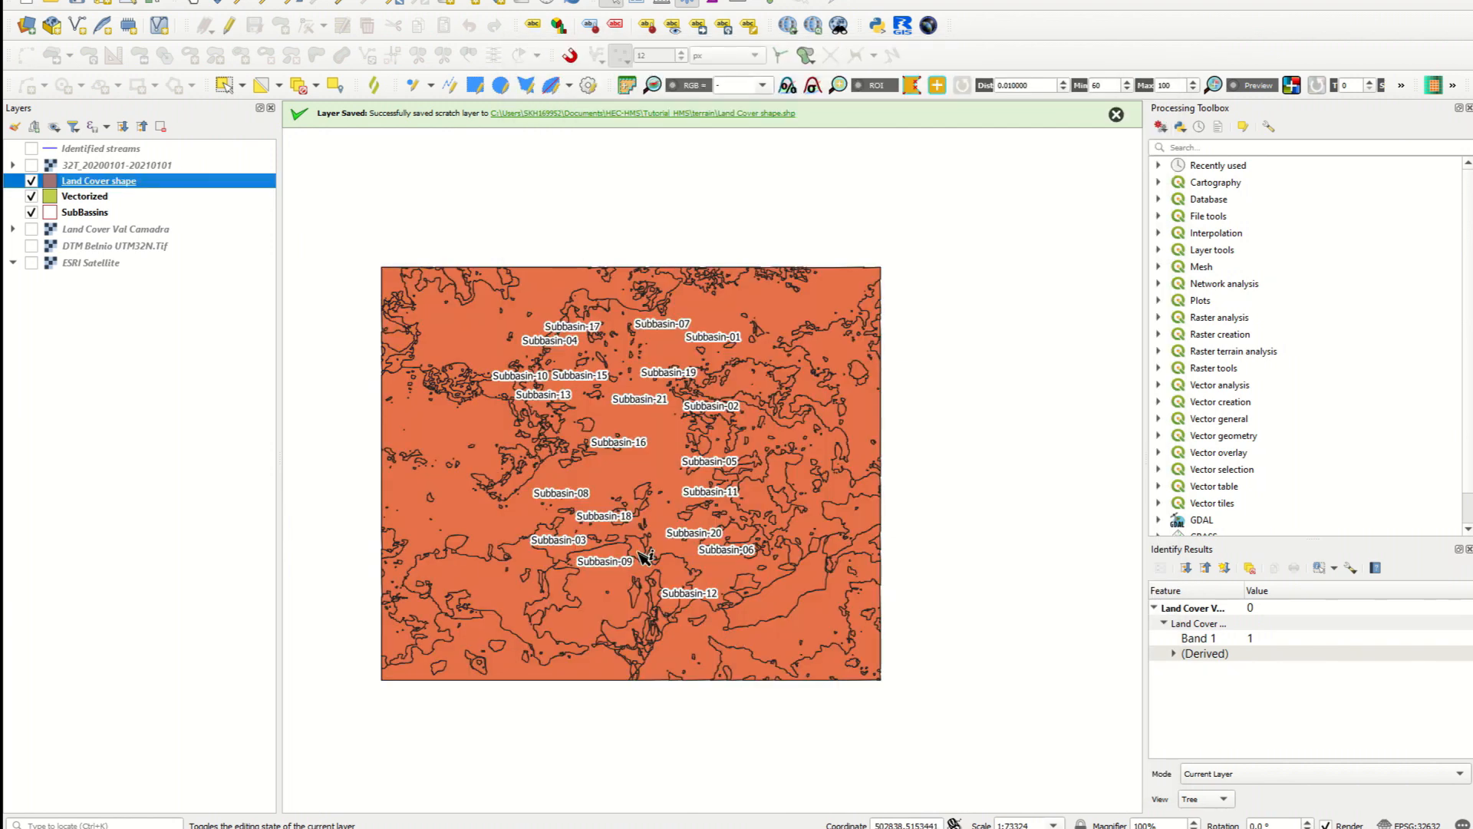
Remove the Vectorized layer from the project
right_click(84, 199)
click(118, 330)
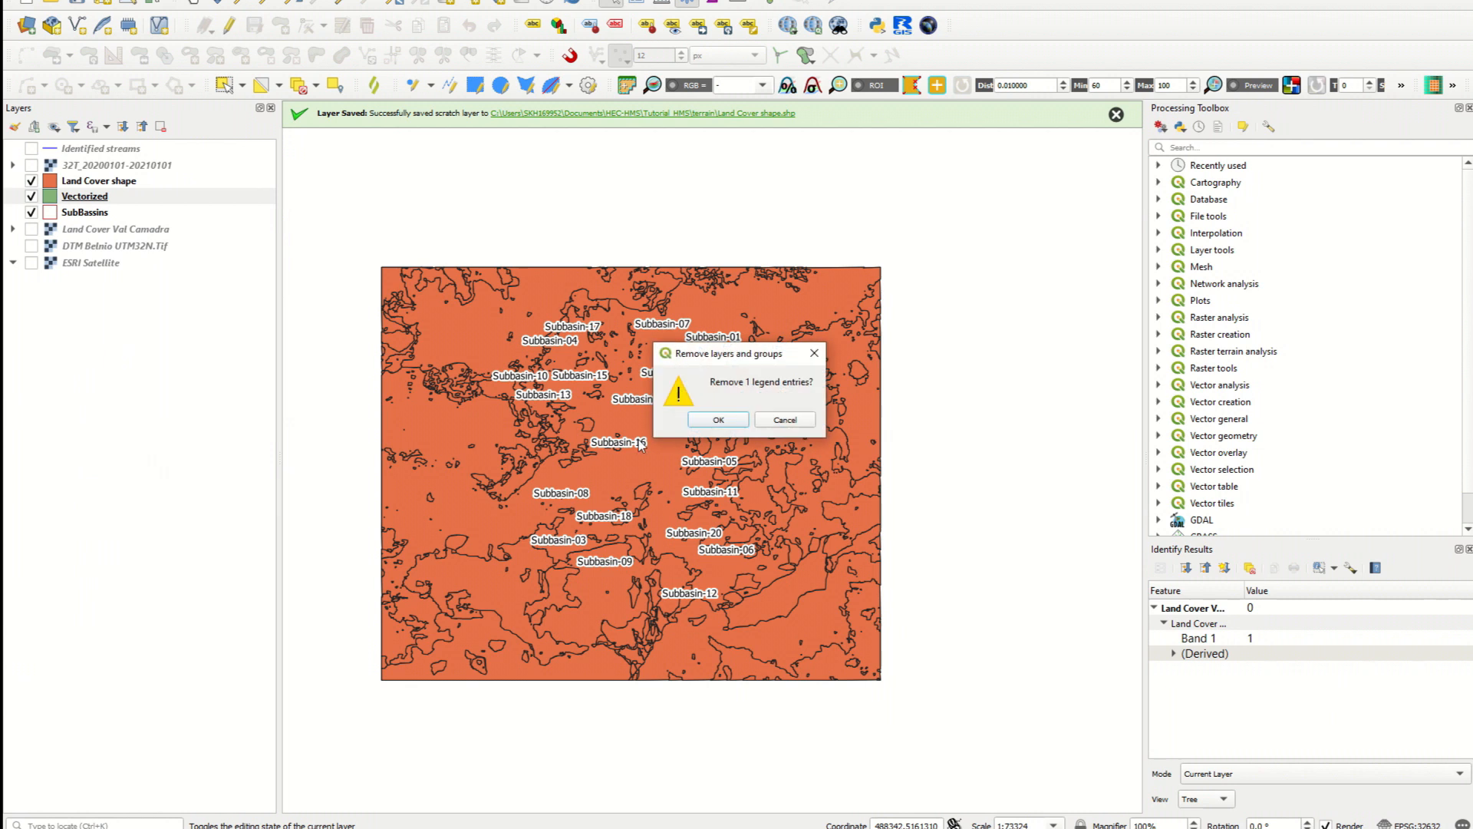
click(725, 420)
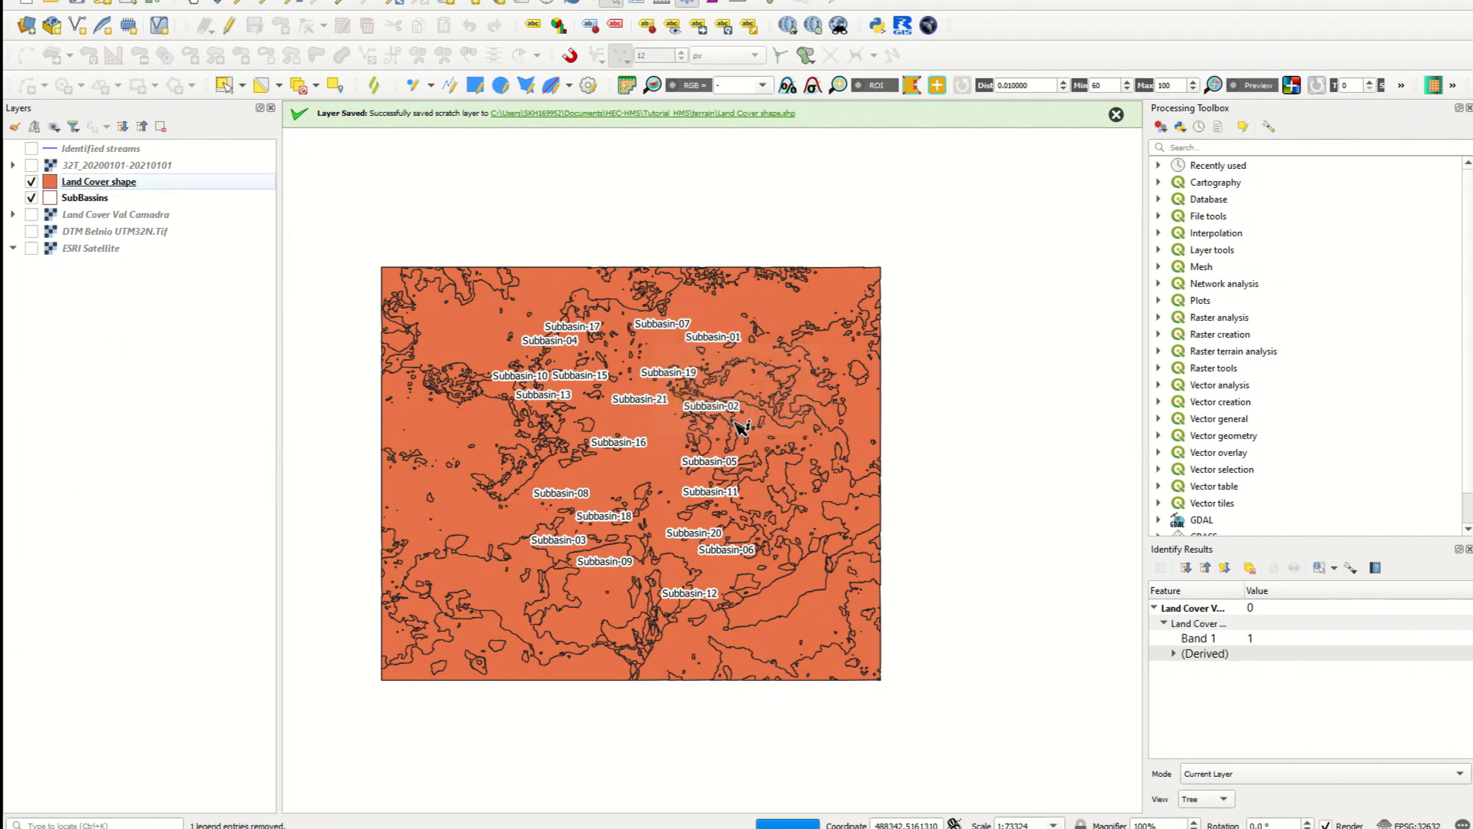
Open the attribute table of Land Cover shape, sort it by DN in ascending order and look through the class codes
click(132, 181)
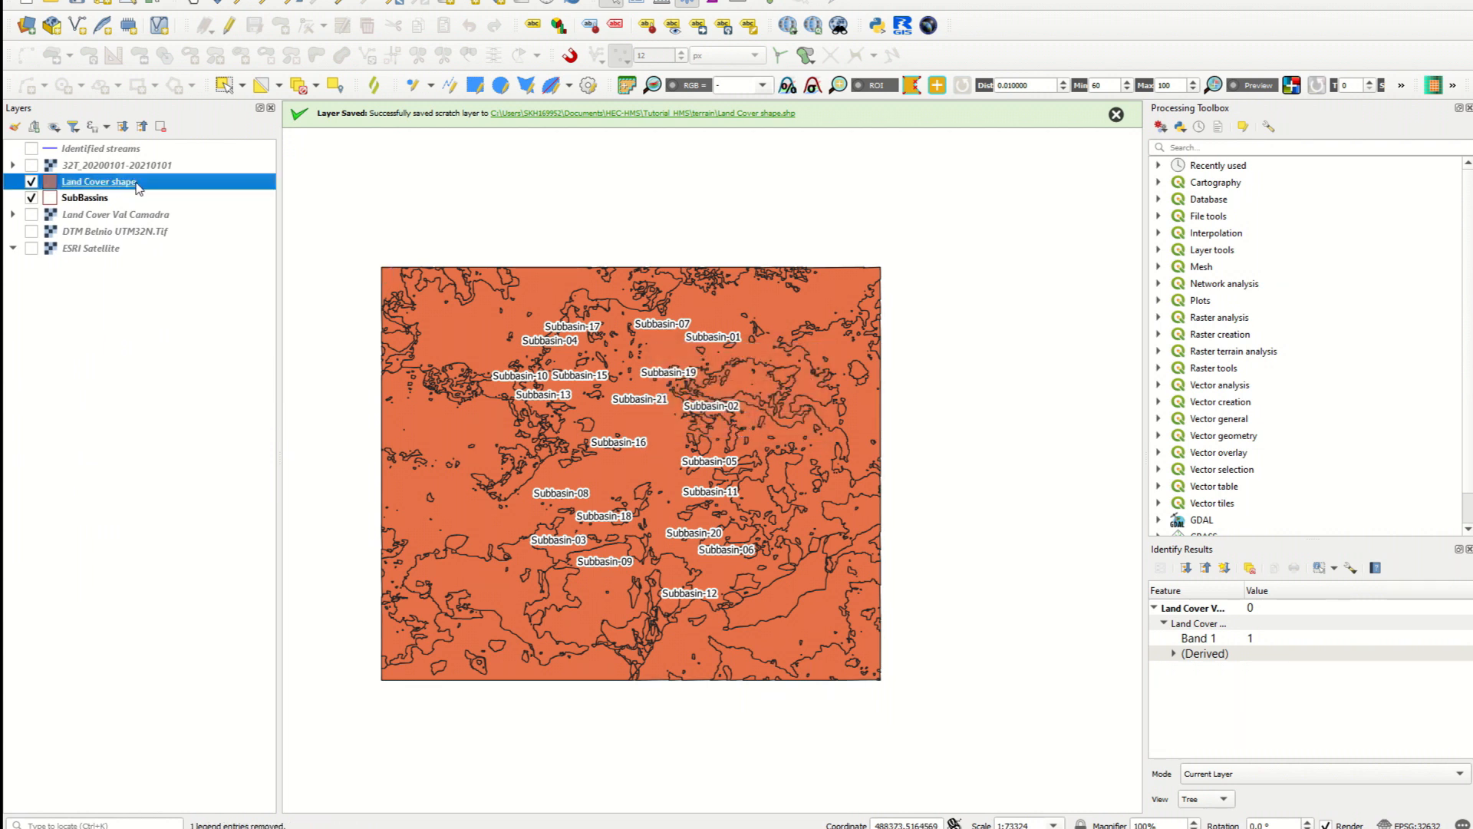
click(641, 3)
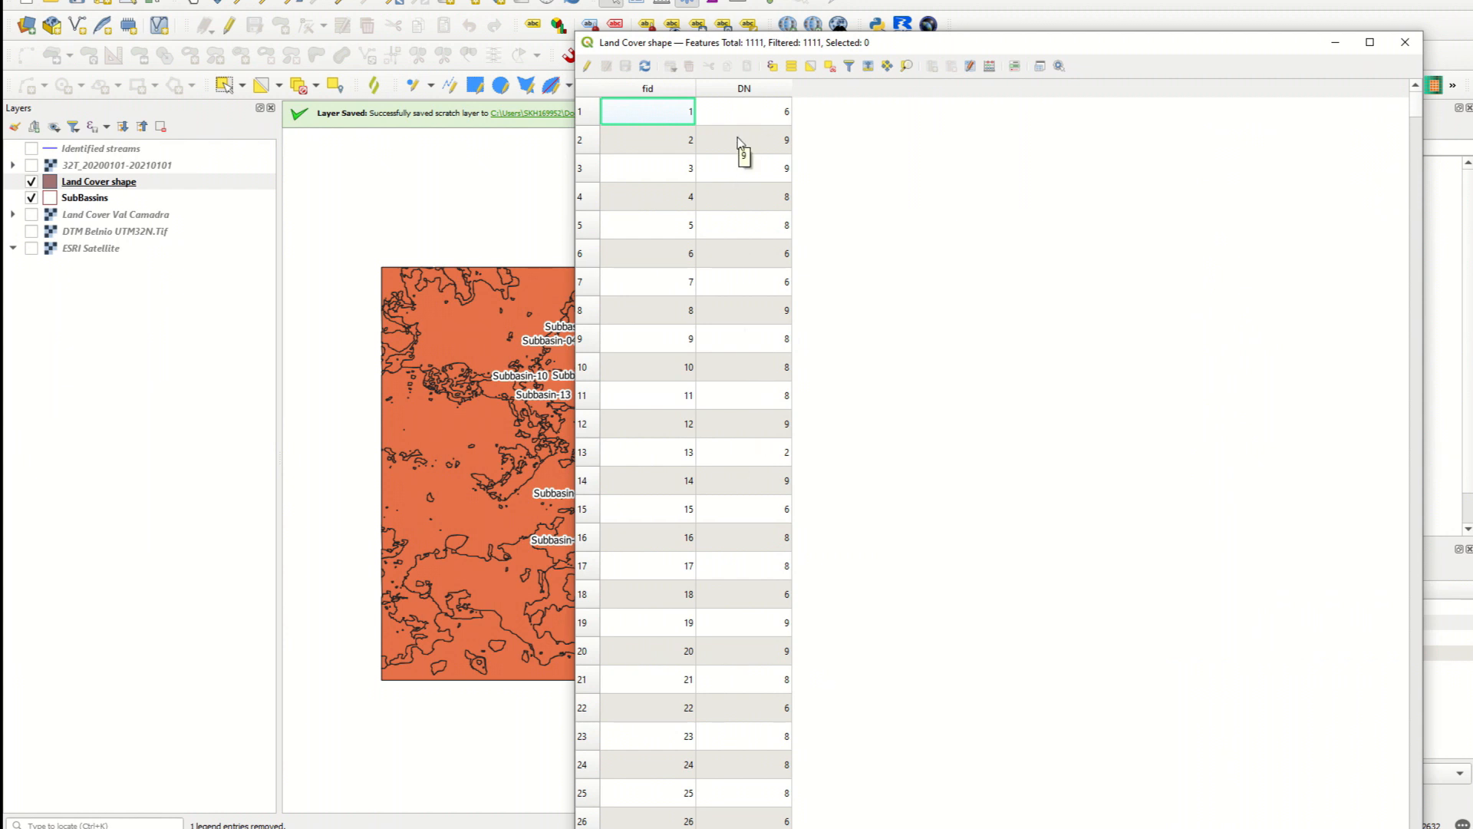
click(761, 91)
scroll(775, 376, down, 20)
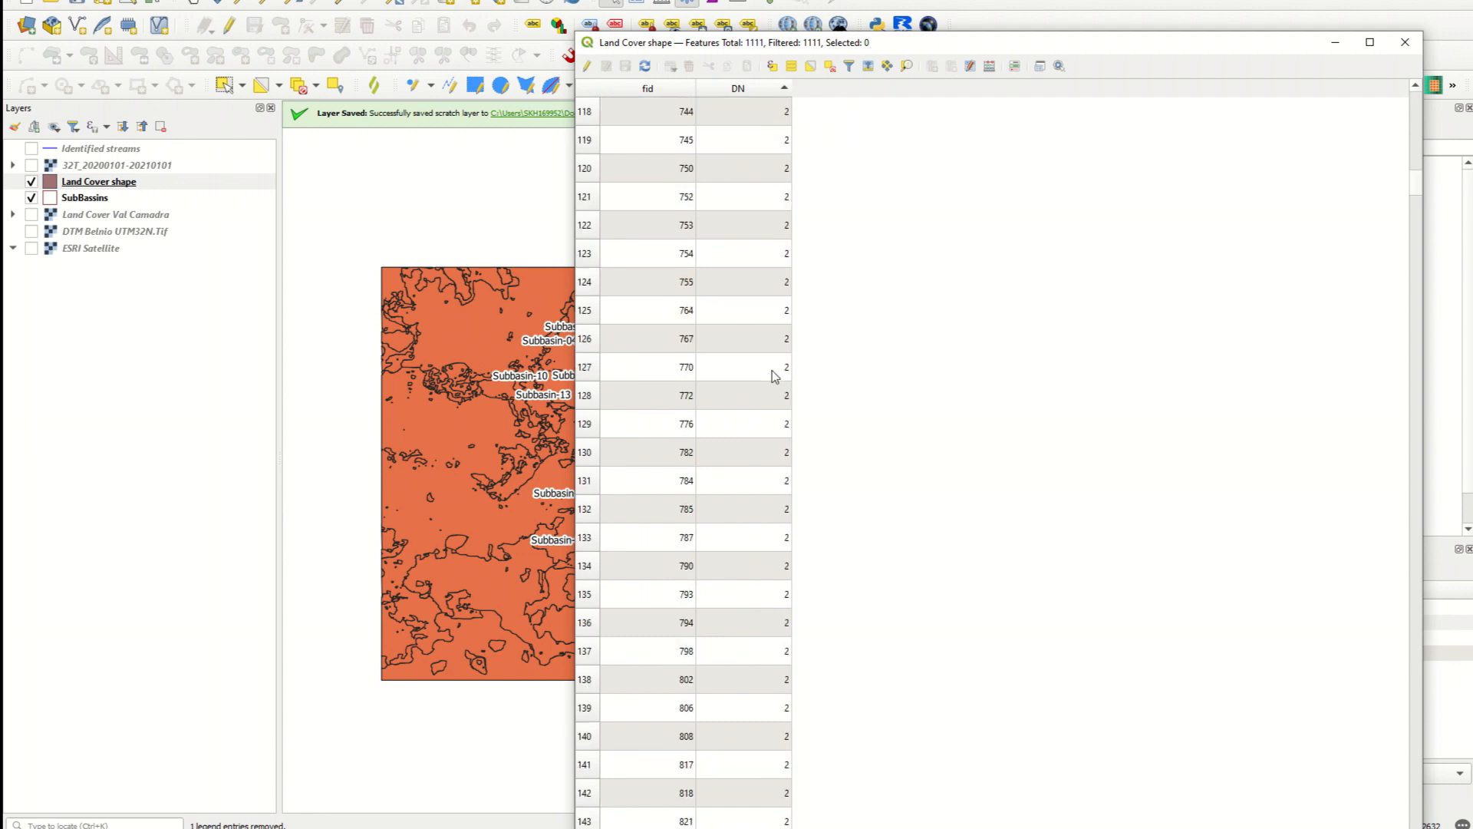
scroll(775, 374, up, 20)
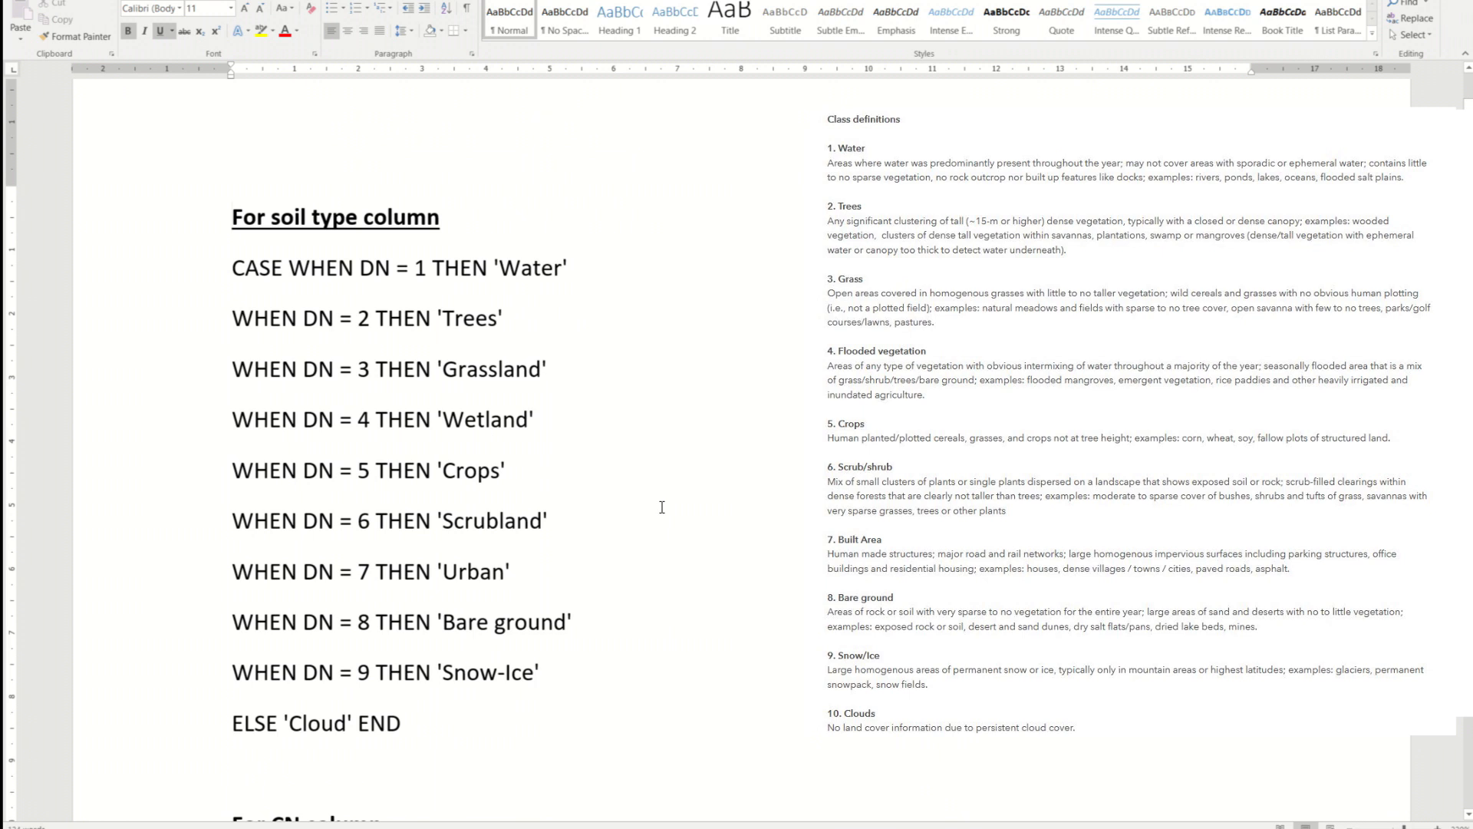
In the Word document, copy the whole CASE expression for the soil type column, from DN = 1 'Water' through ELSE 'Cloud' END
scroll(662, 506, down, 1)
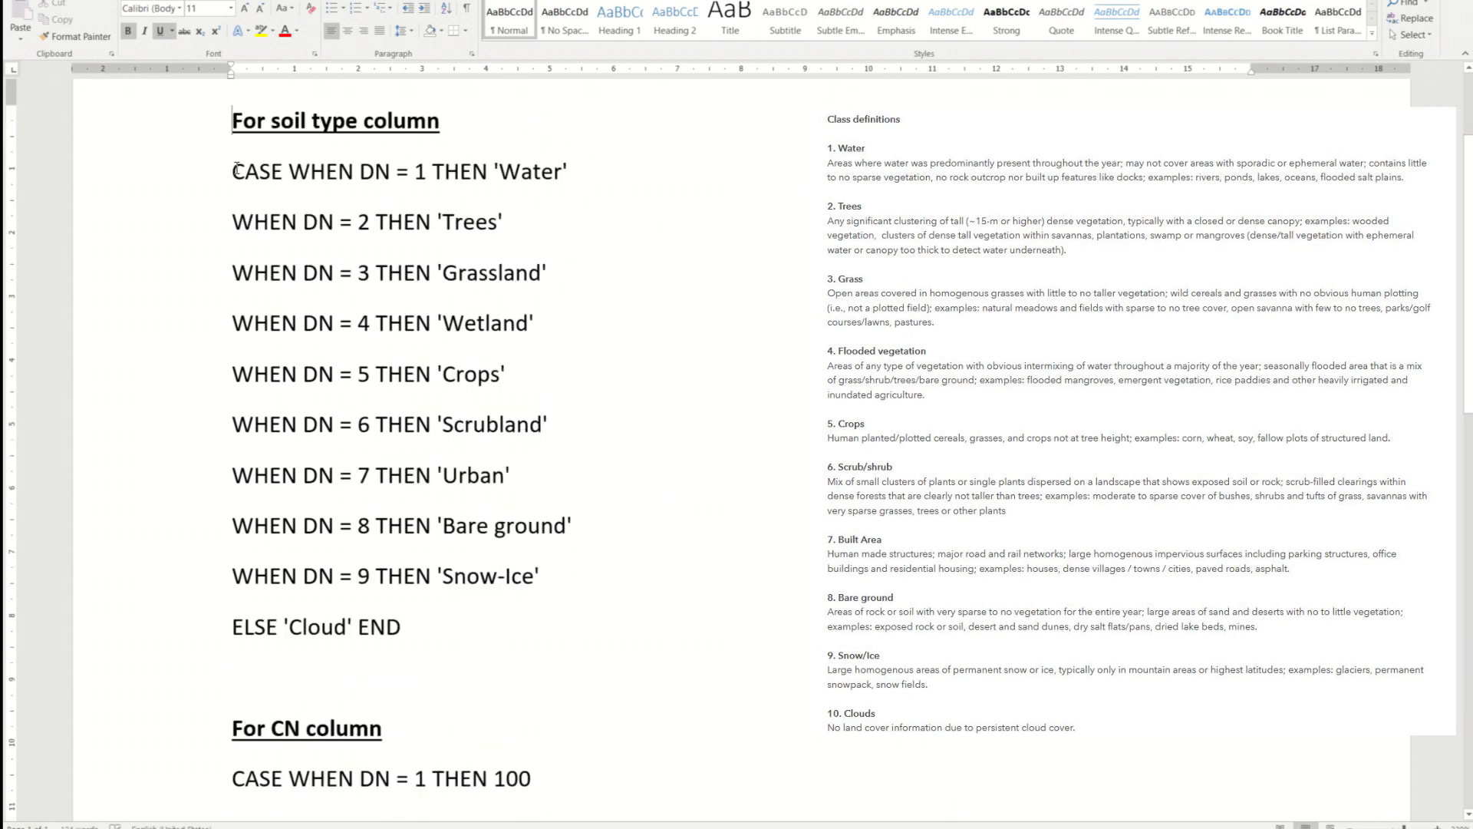
drag(234, 171, 524, 631)
key(ctrl+c)
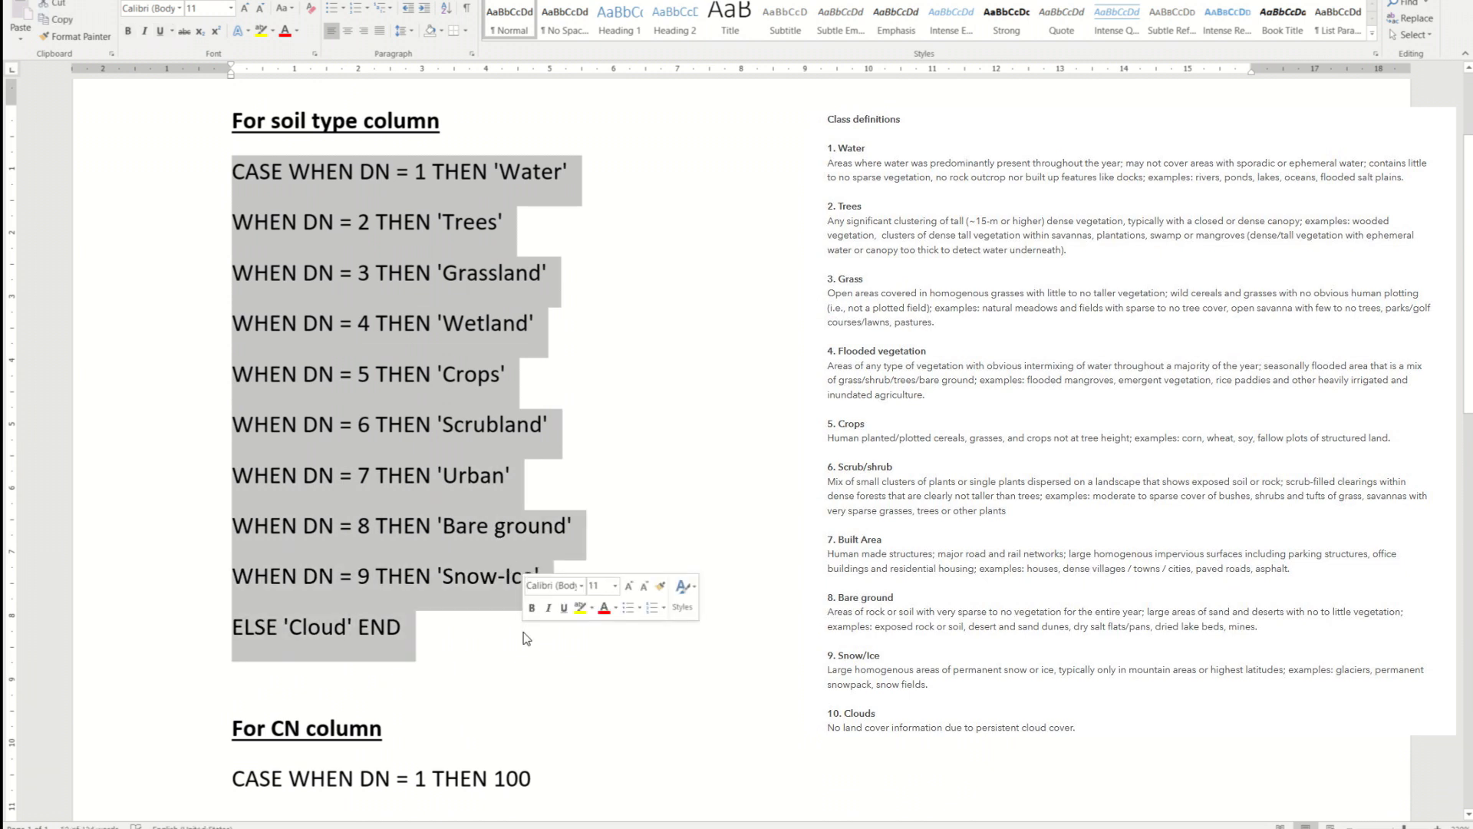
Switch to QGIS, open the field calculator for Land Cover shape and paste the copied CASE expression as the expression
key(alt+Tab)
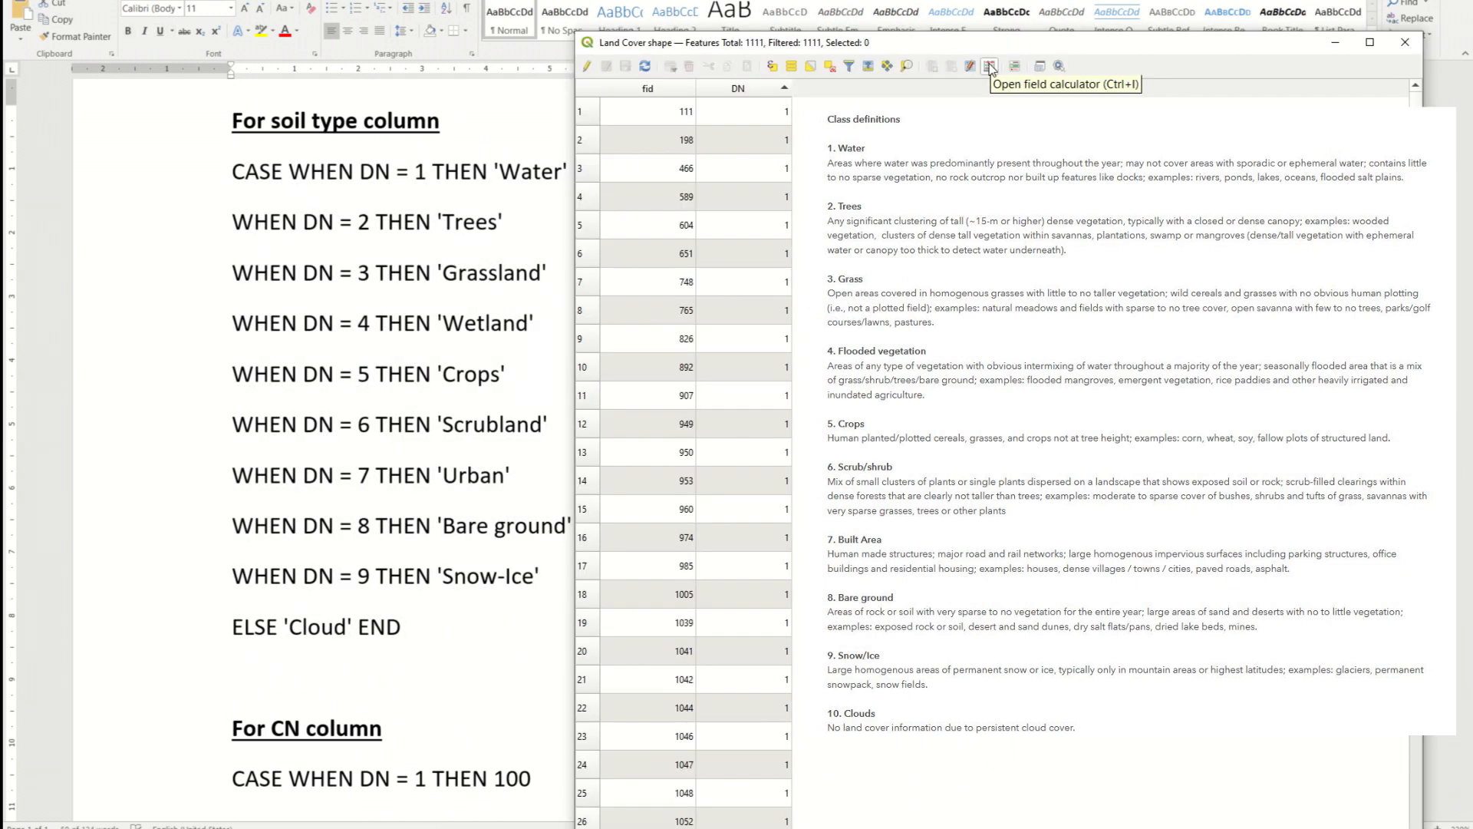
click(990, 66)
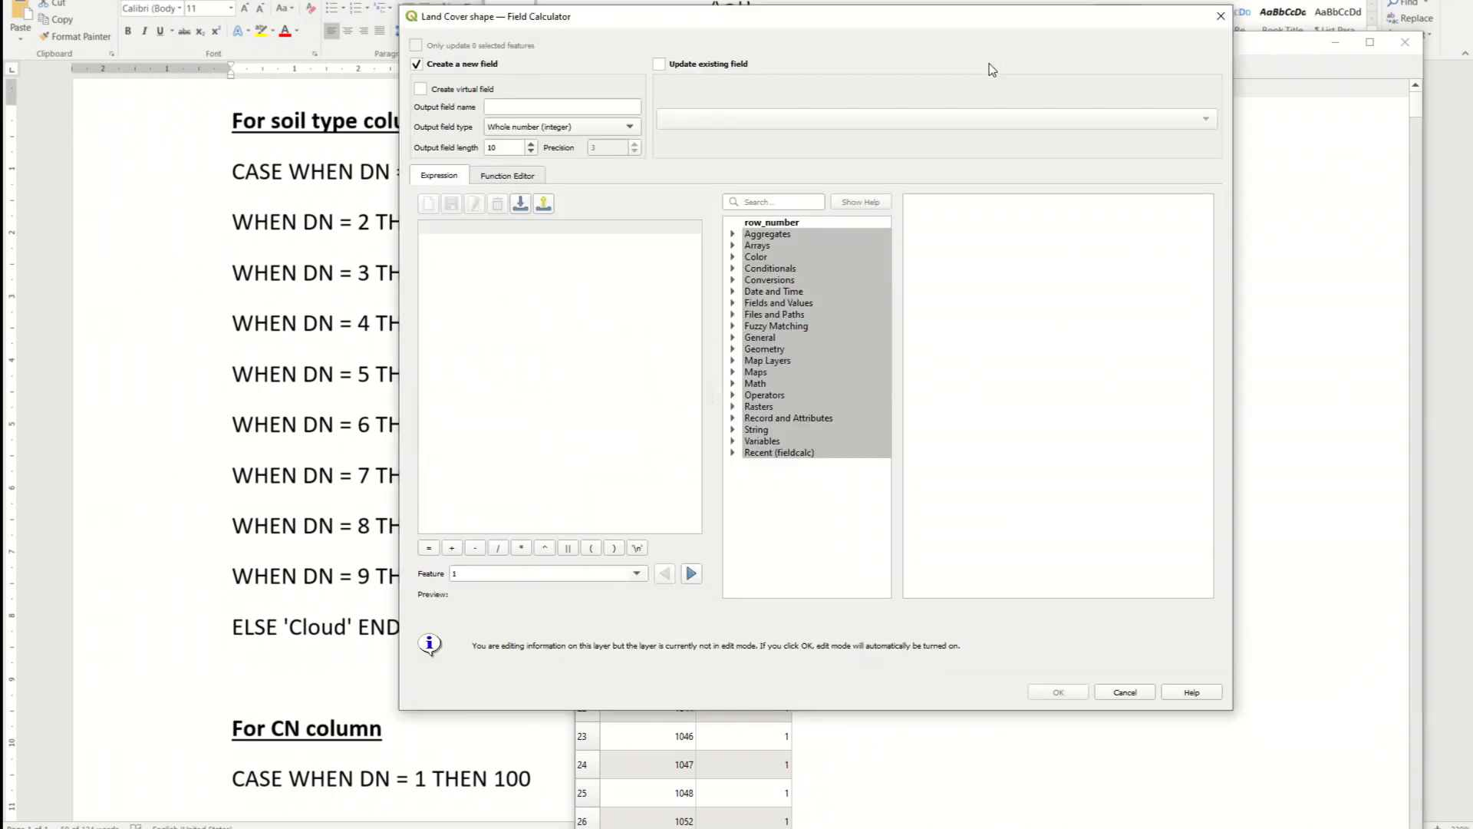
right_click(602, 281)
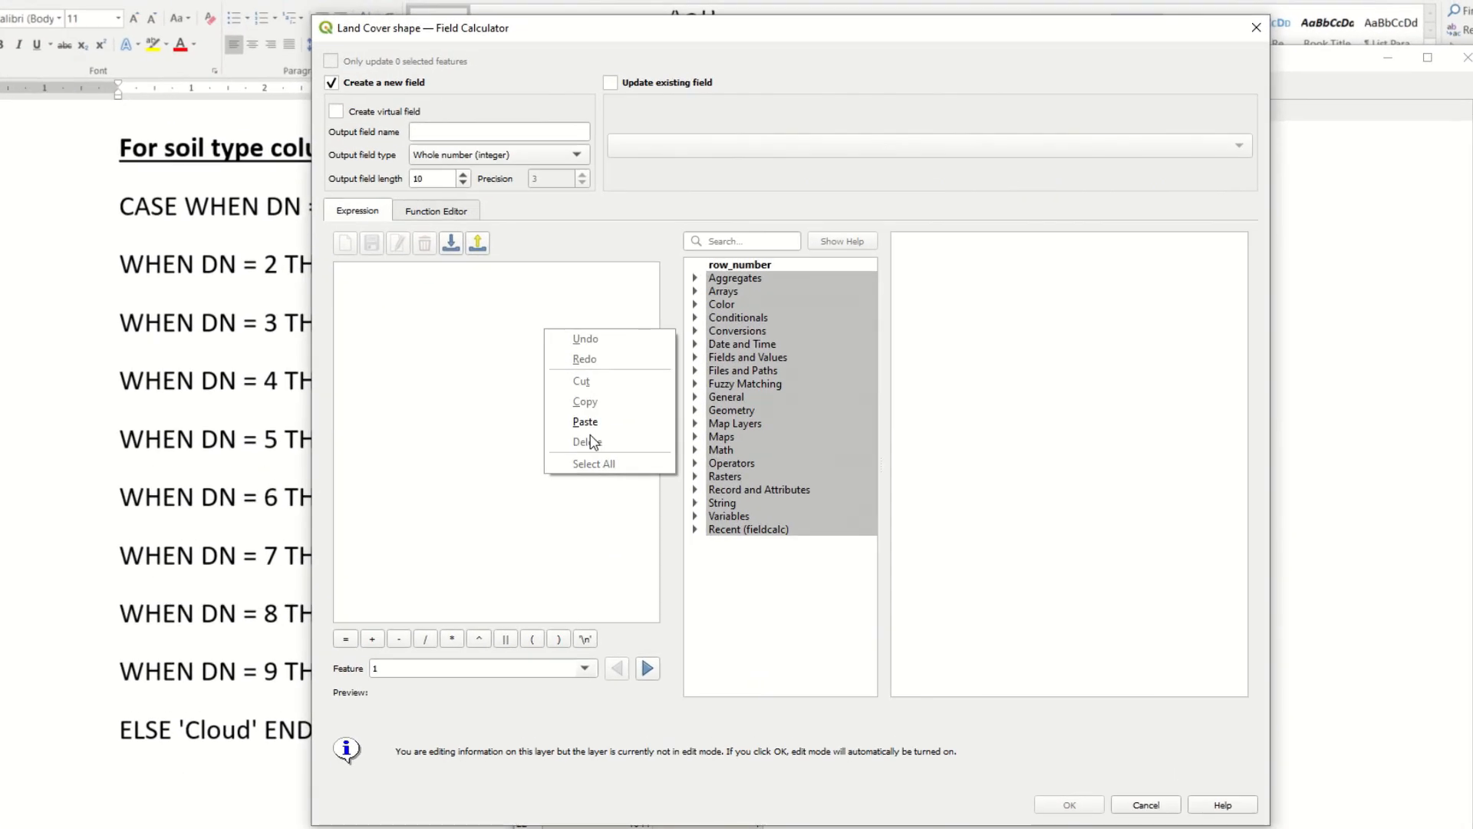
click(602, 405)
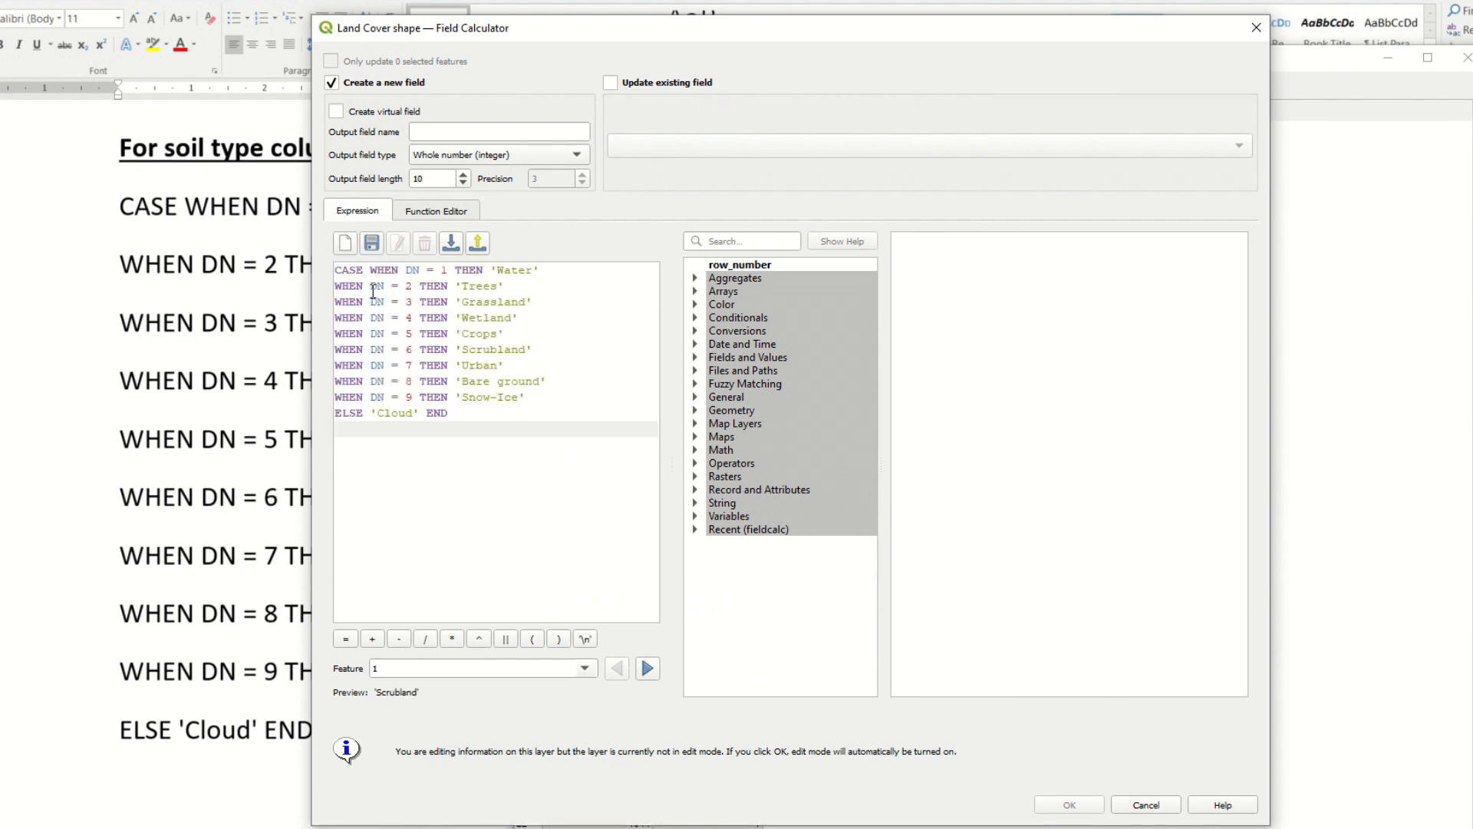
drag(582, 35, 798, 119)
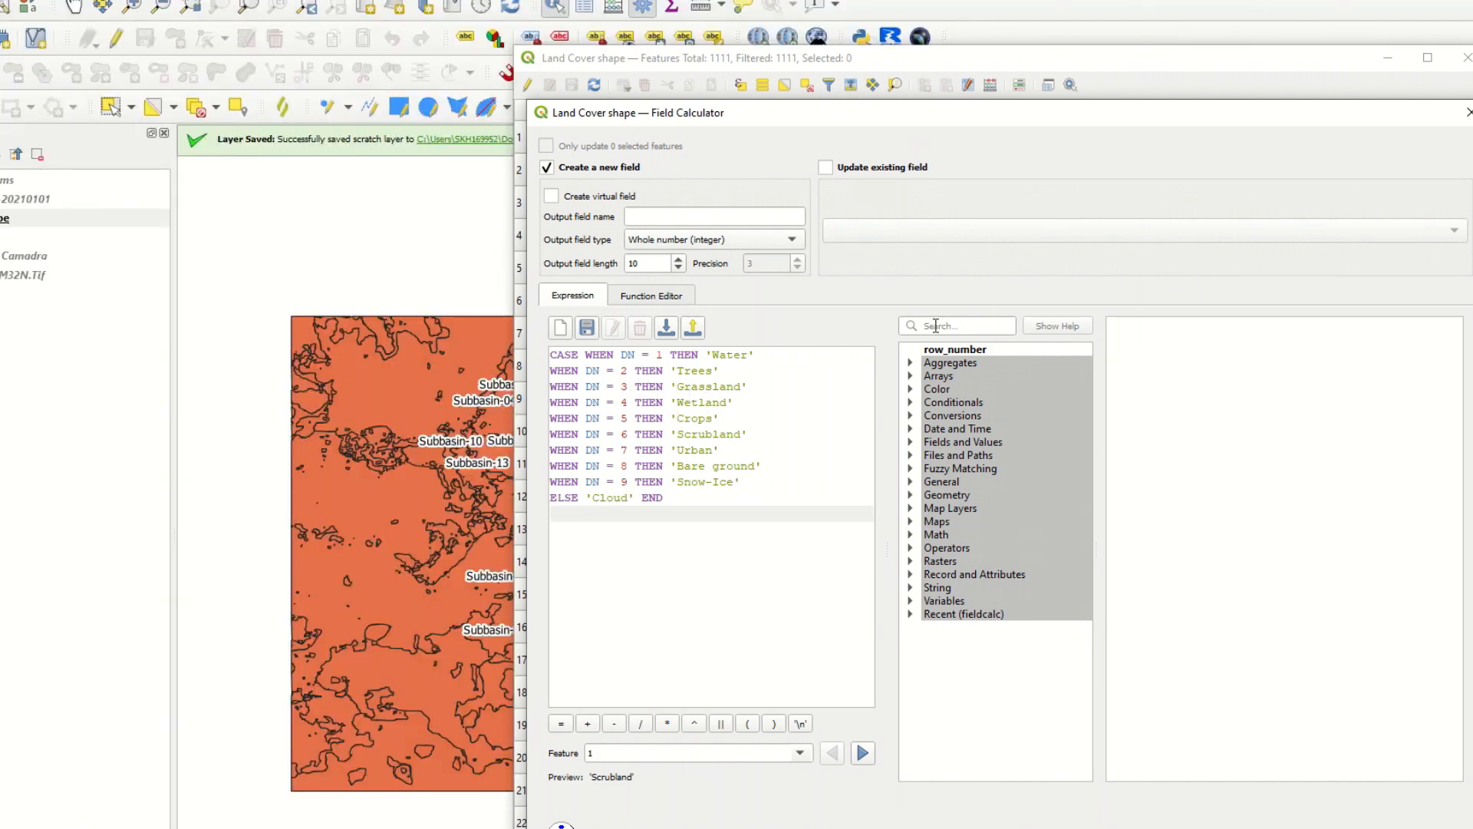
Create the new field Cover as Text (string) with length 20 from the expression
click(662, 212)
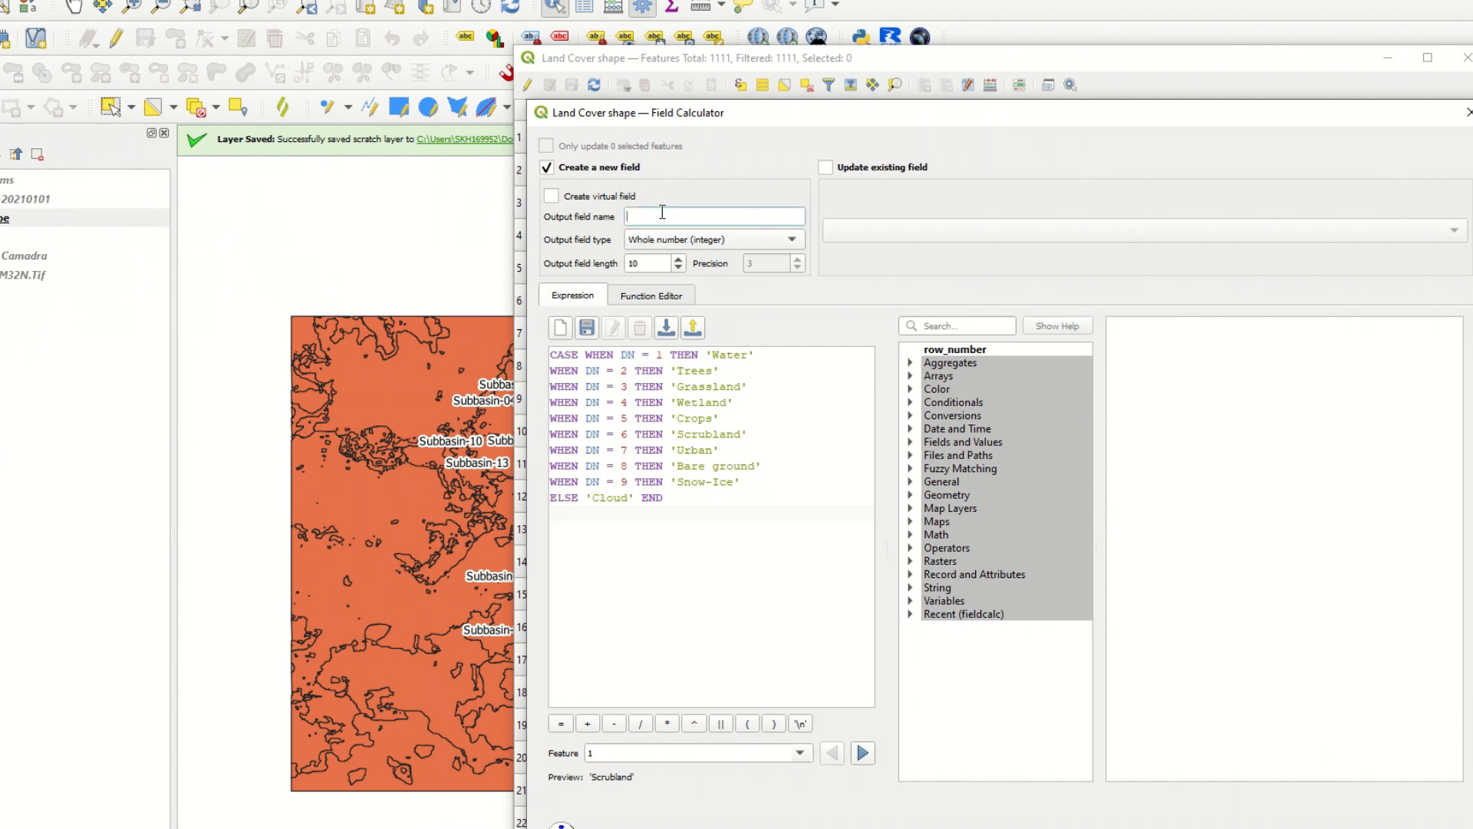
text(Cover)
click(679, 239)
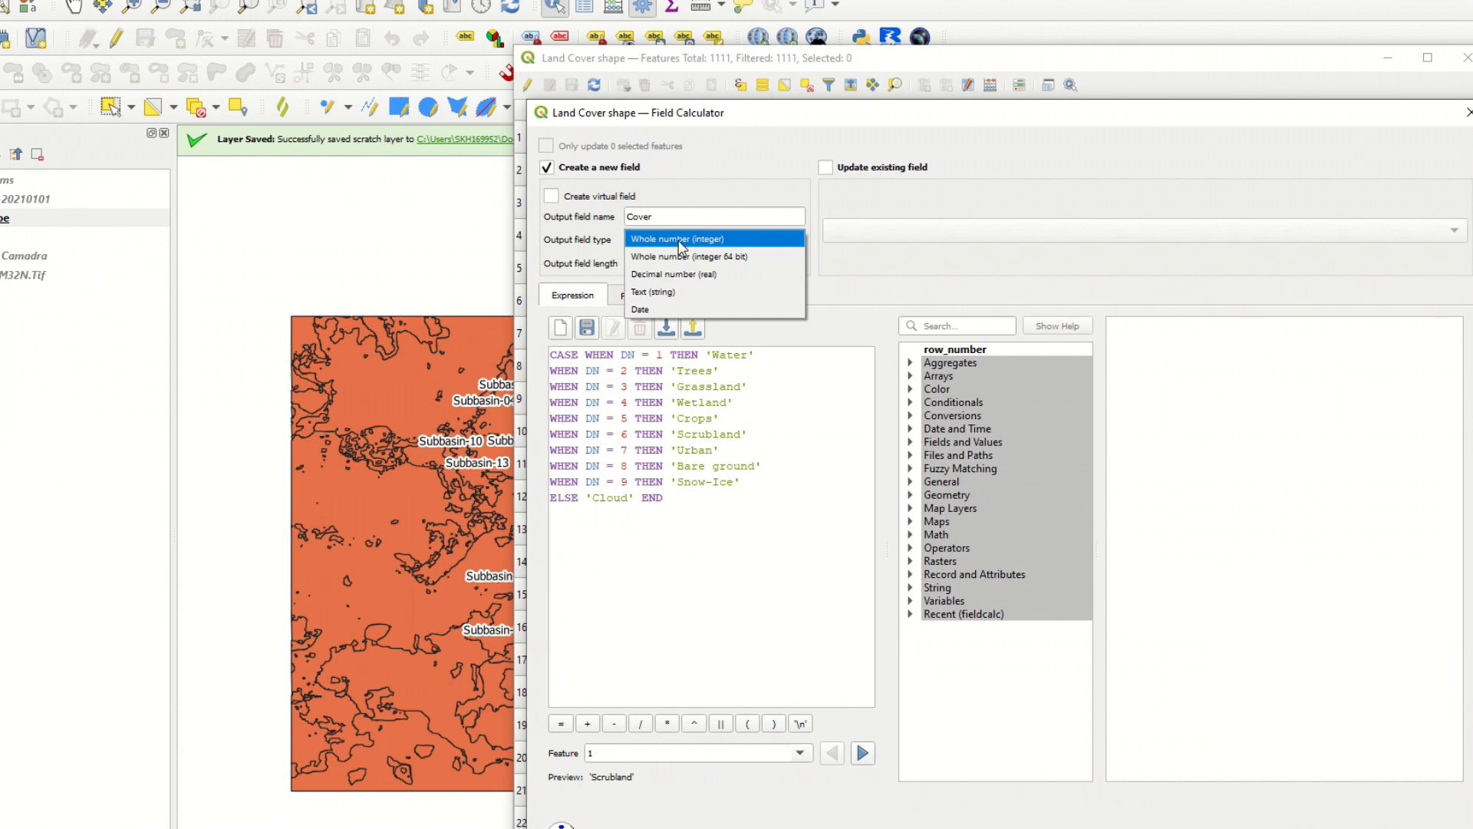
click(681, 292)
key(Tab)
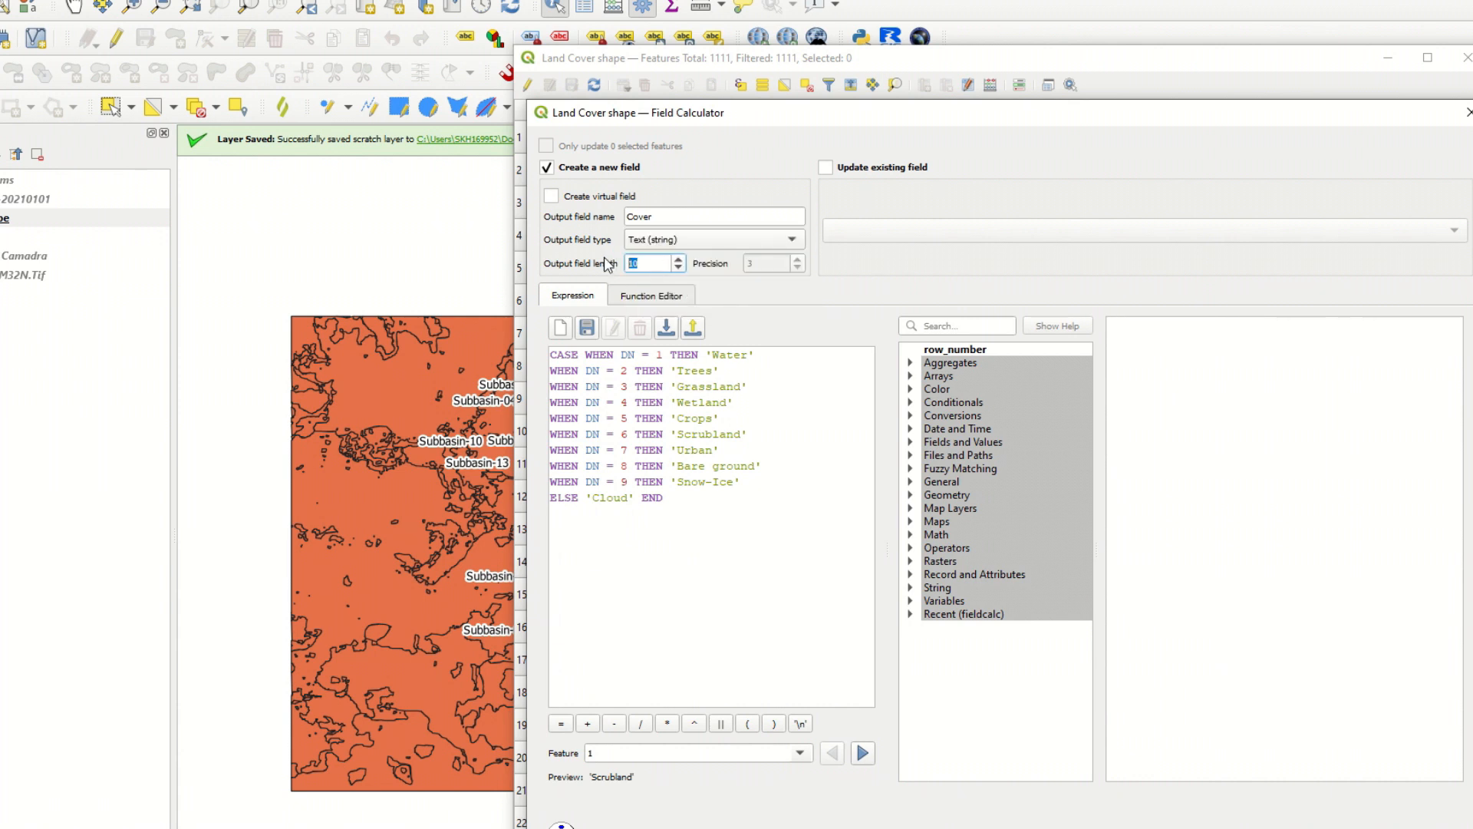
text(20)
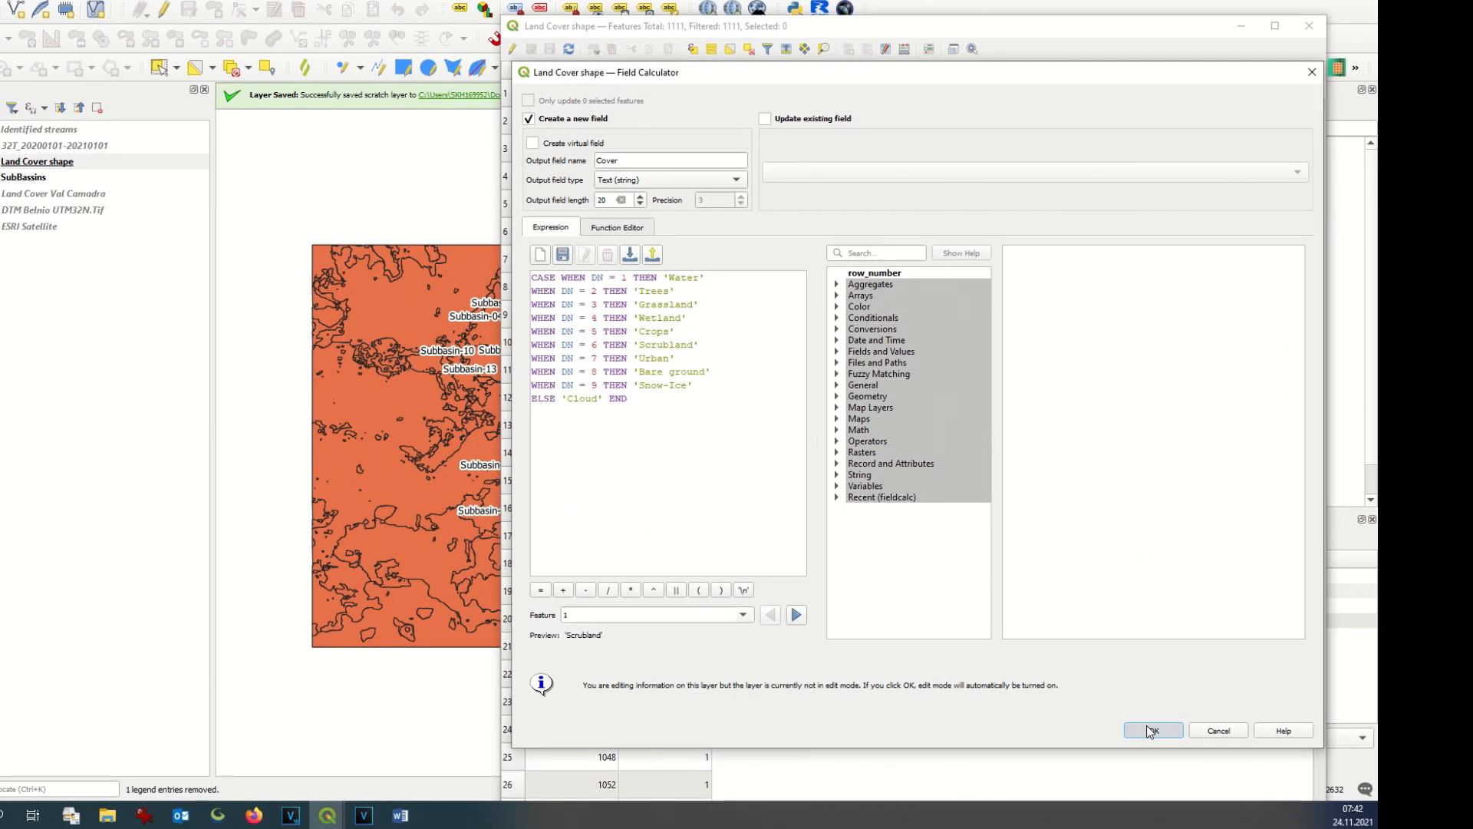
click(1150, 731)
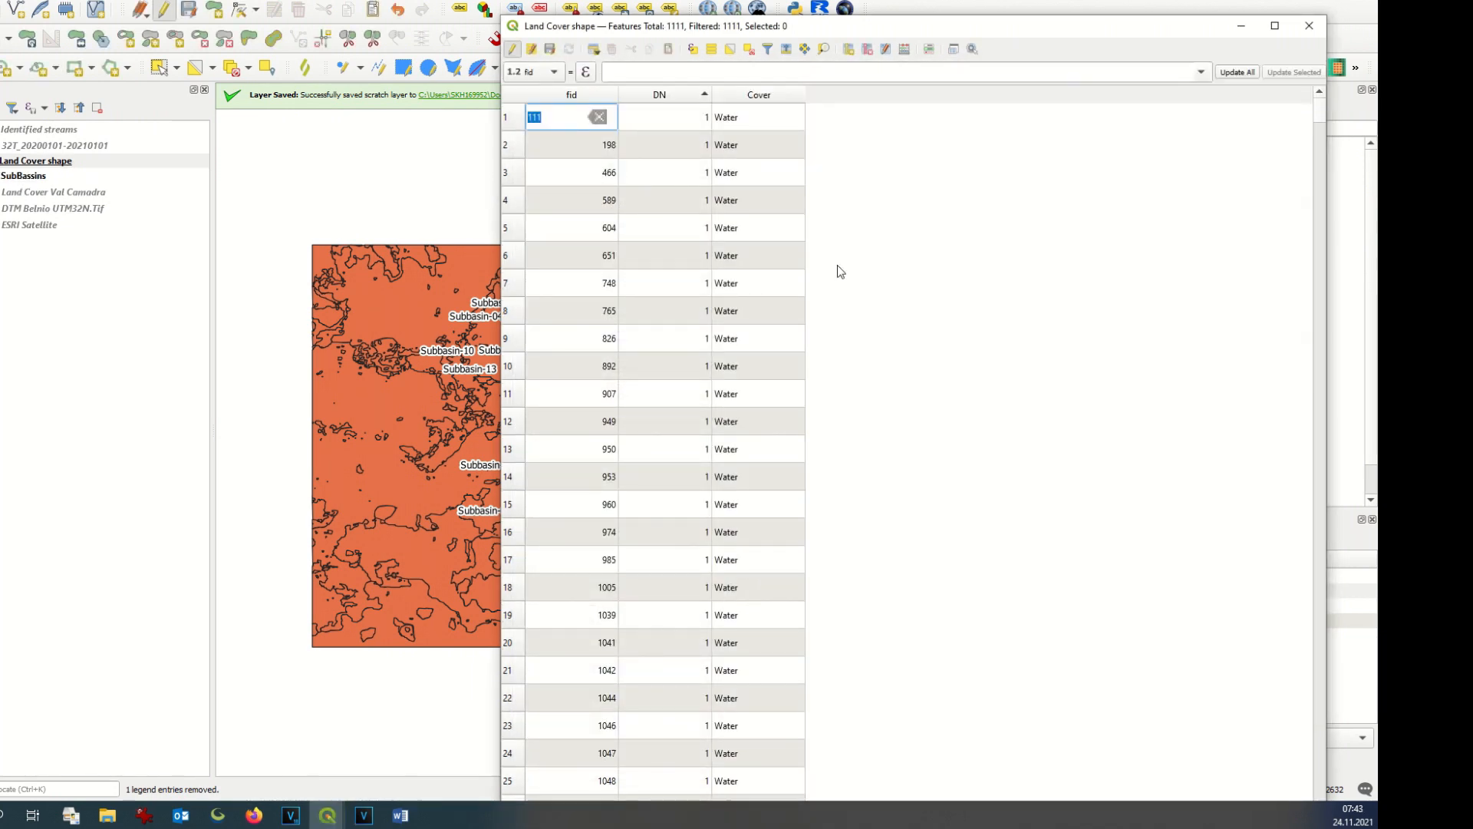
Look through the attribute table to check the Cover class names against the DN codes
scroll(776, 513, down, 5)
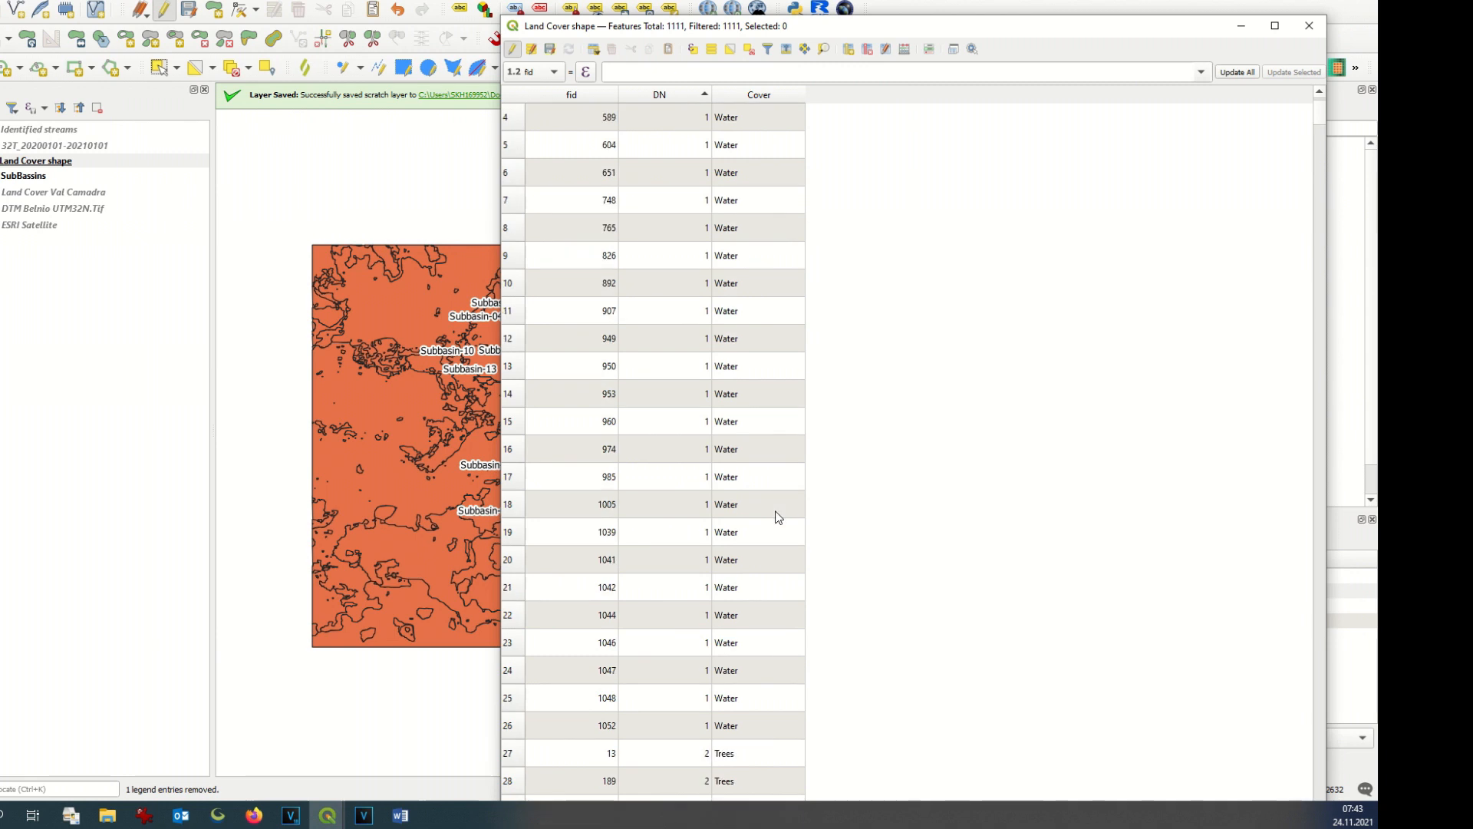
scroll(776, 516, down, 5)
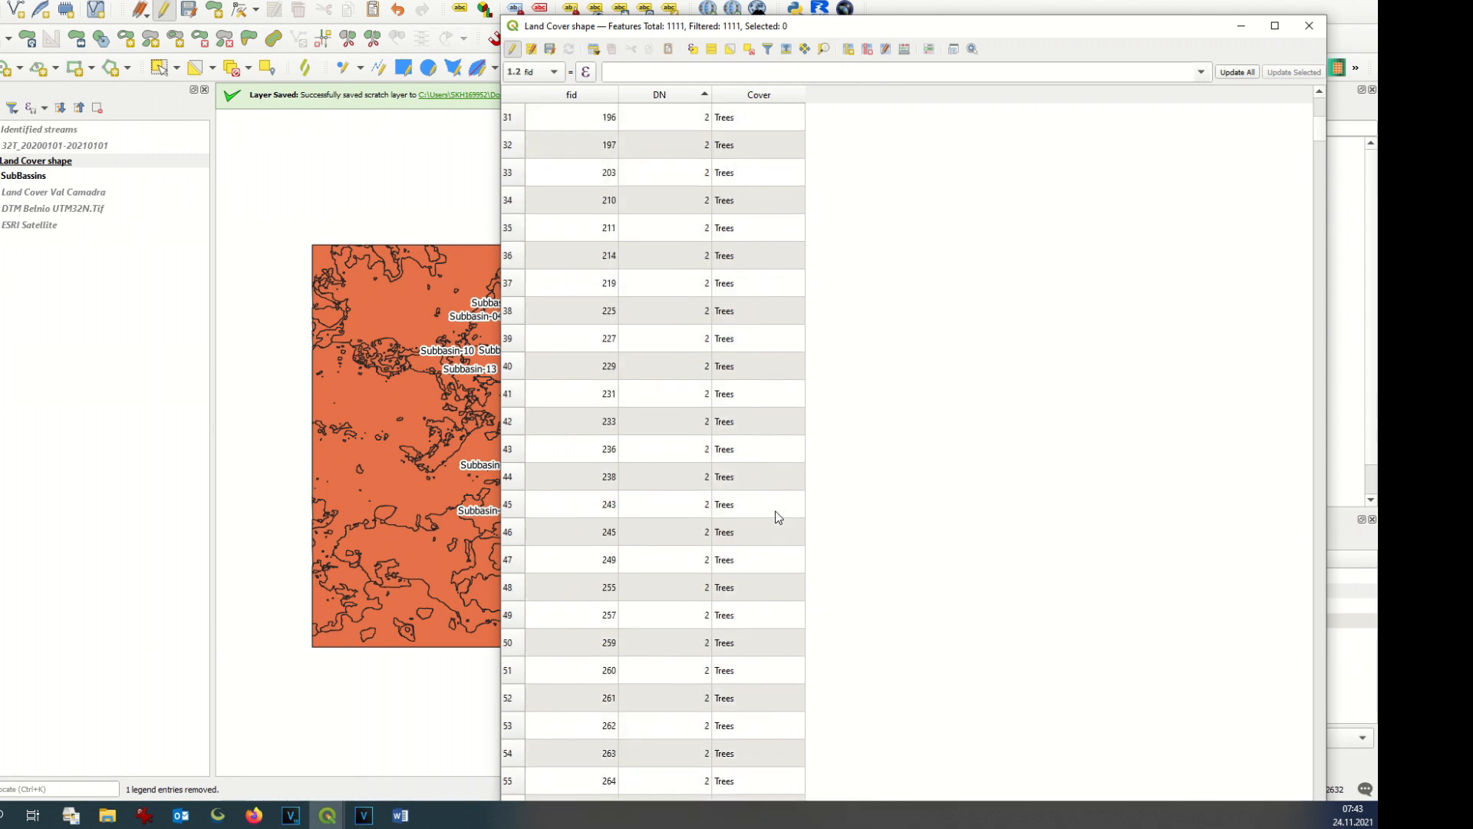
scroll(776, 517, down, 12)
scroll(777, 517, up, 20)
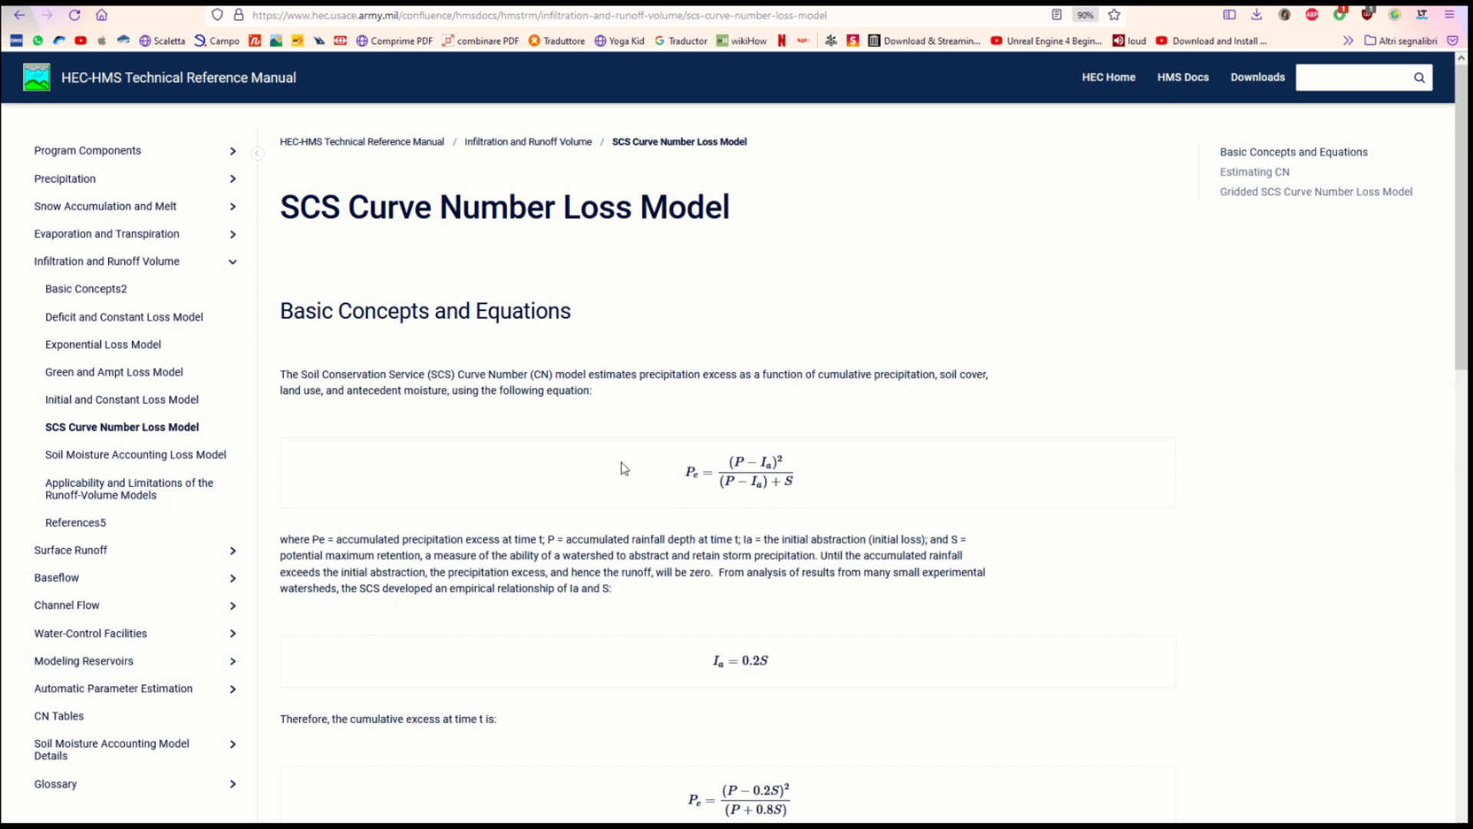
In the browser, read the equations on the HEC-HMS SCS Curve Number Loss Model page and switch to the App4B_2014.pdf document
scroll(624, 468, down, 2)
scroll(623, 461, down, 3)
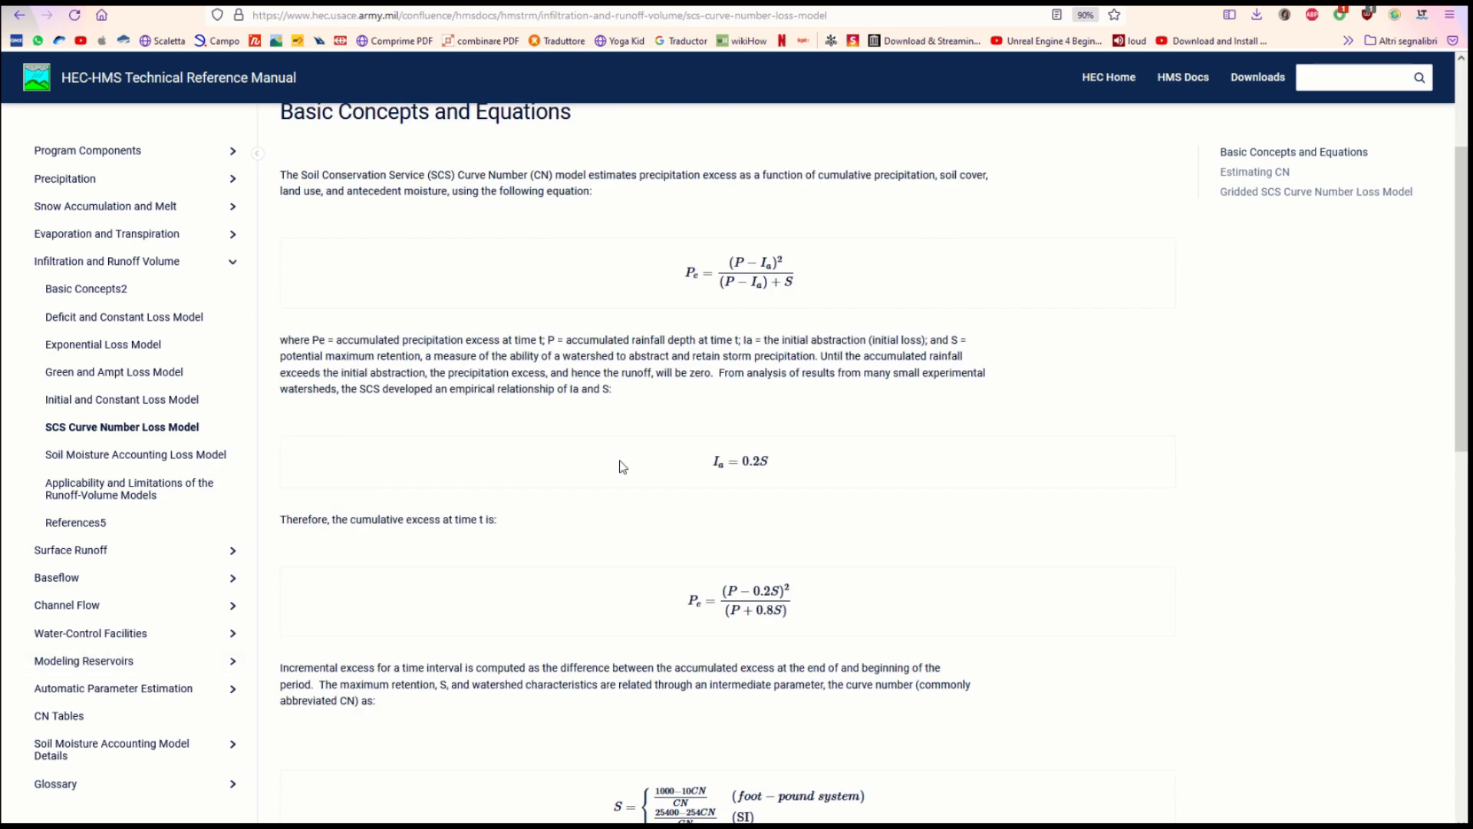
scroll(618, 484, up, 1)
key(ctrl+Tab)
key(ctrl+Tab)
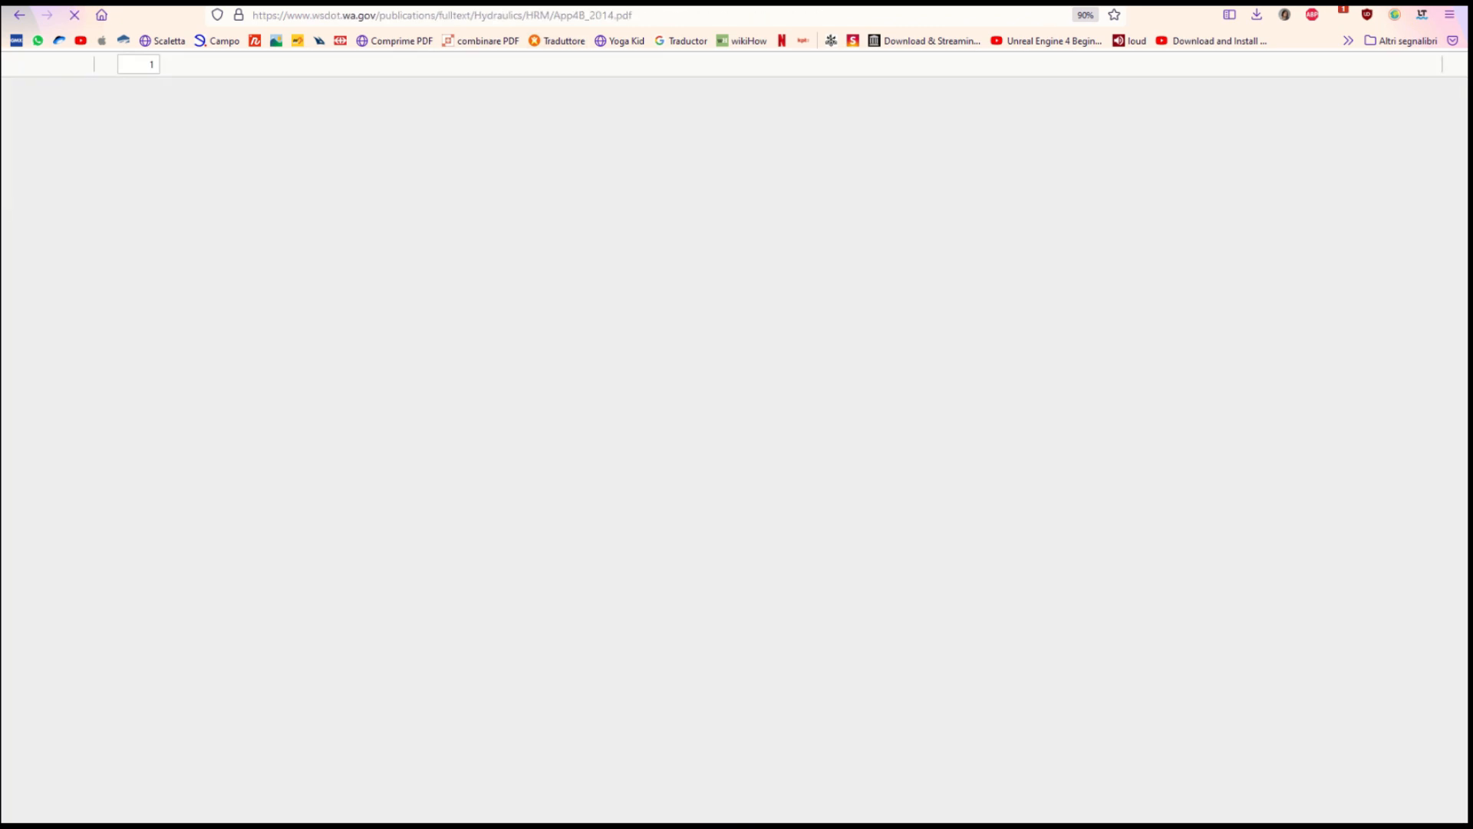
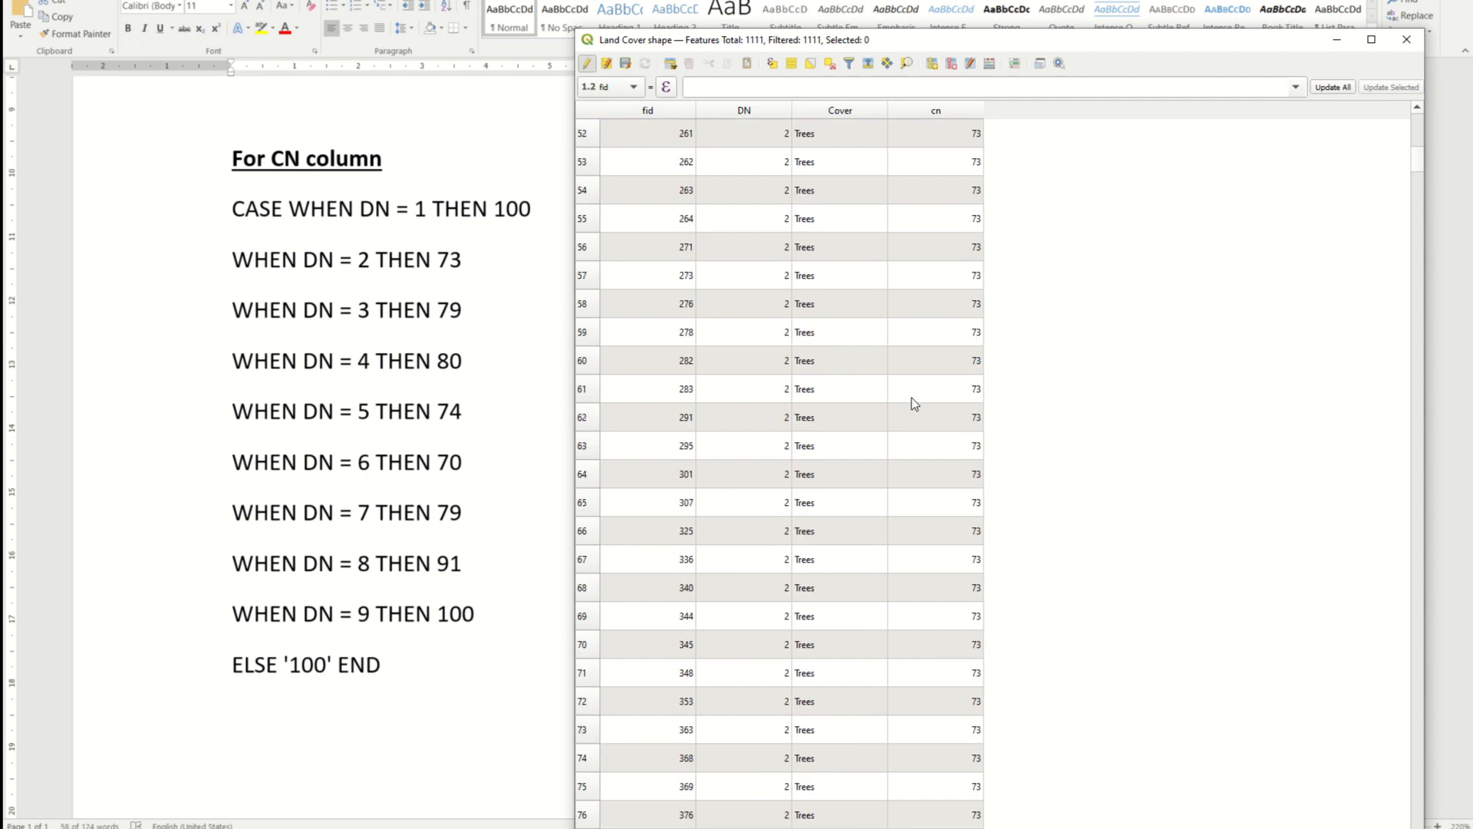
Look through the Land Cover shape attribute table to check the cn values of each cover class
scroll(959, 562, down, 3)
scroll(956, 560, down, 20)
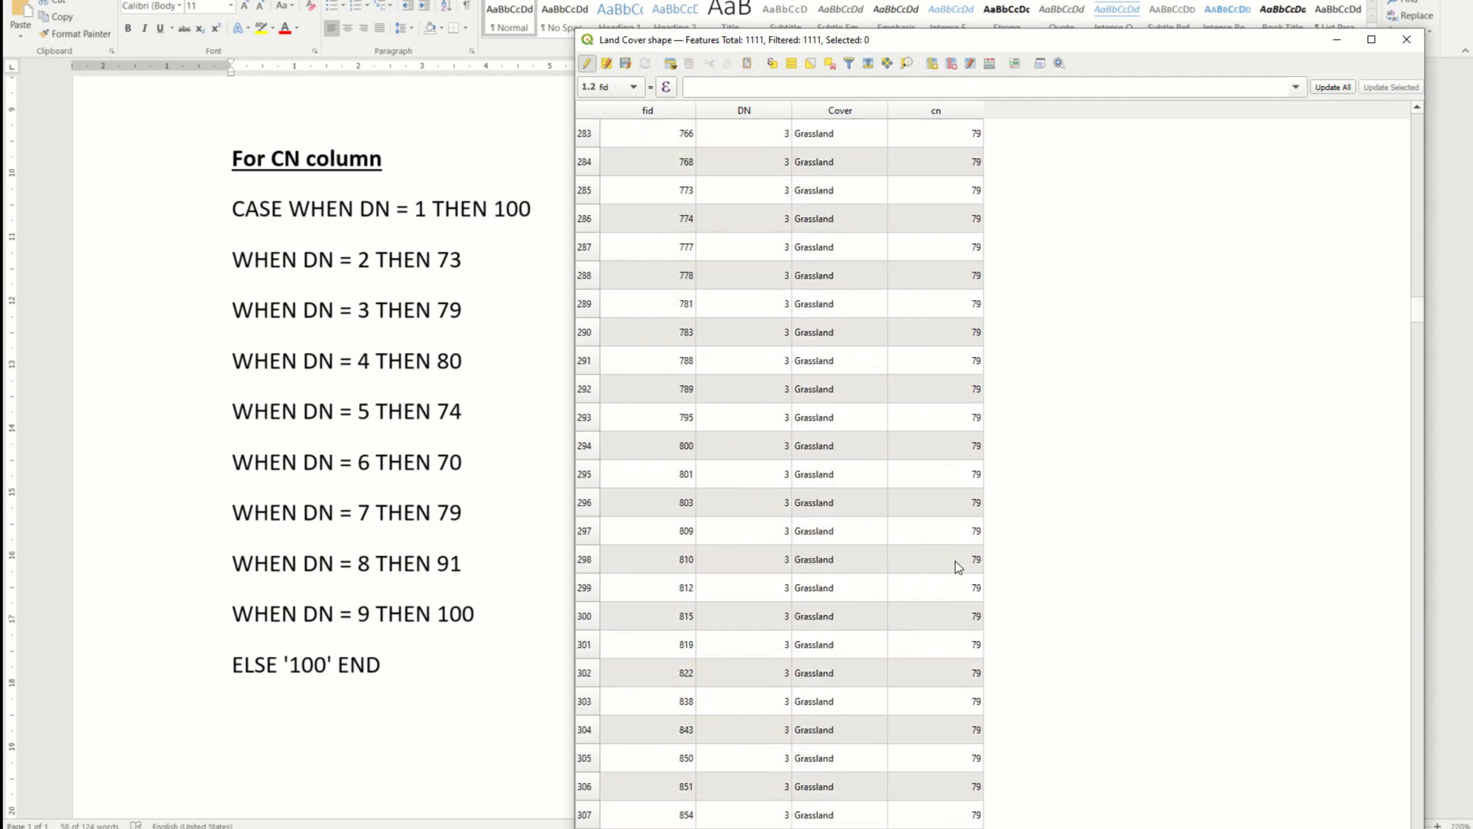
scroll(919, 592, down, 20)
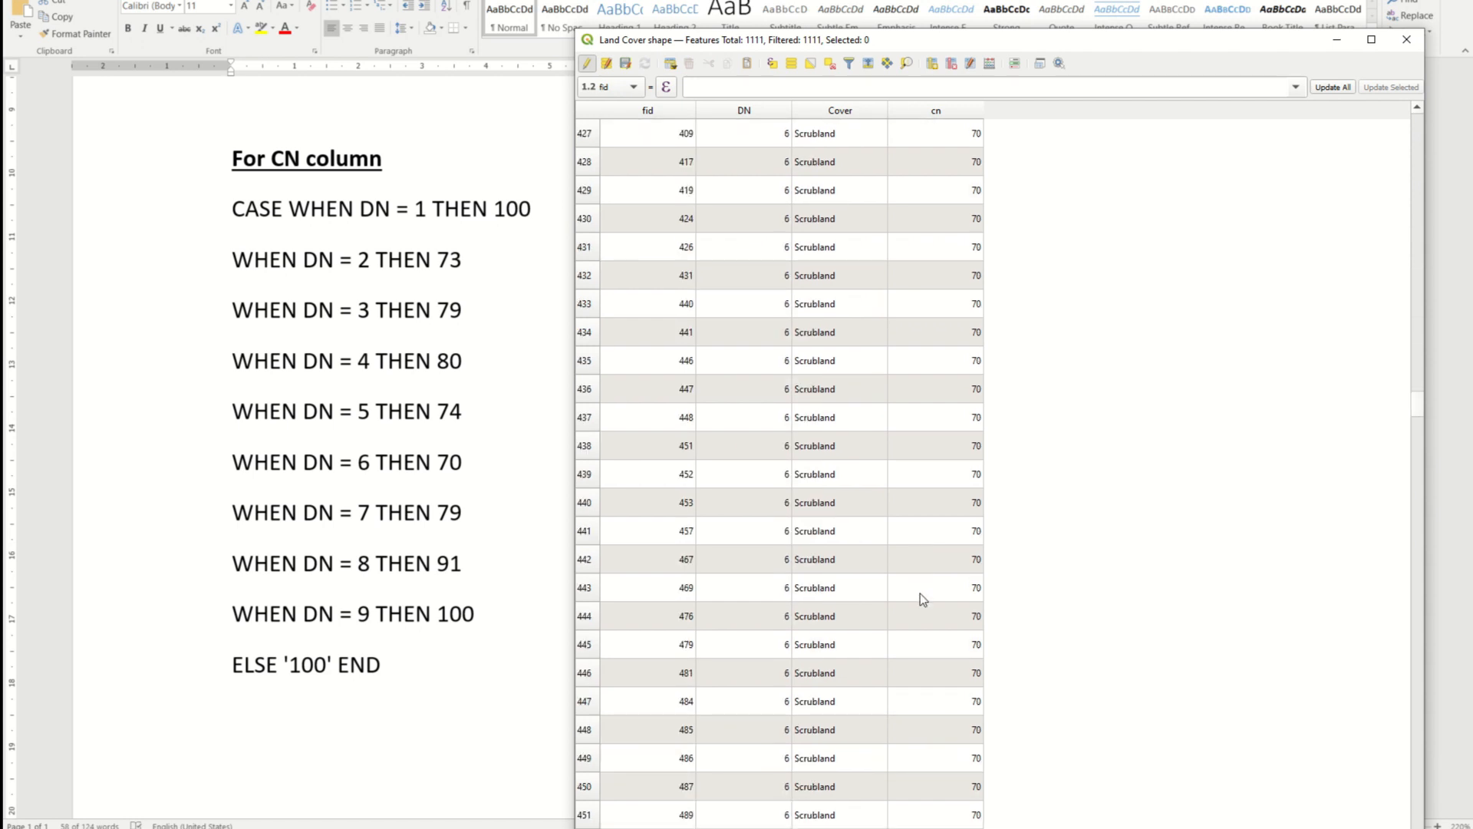
scroll(919, 592, down, 20)
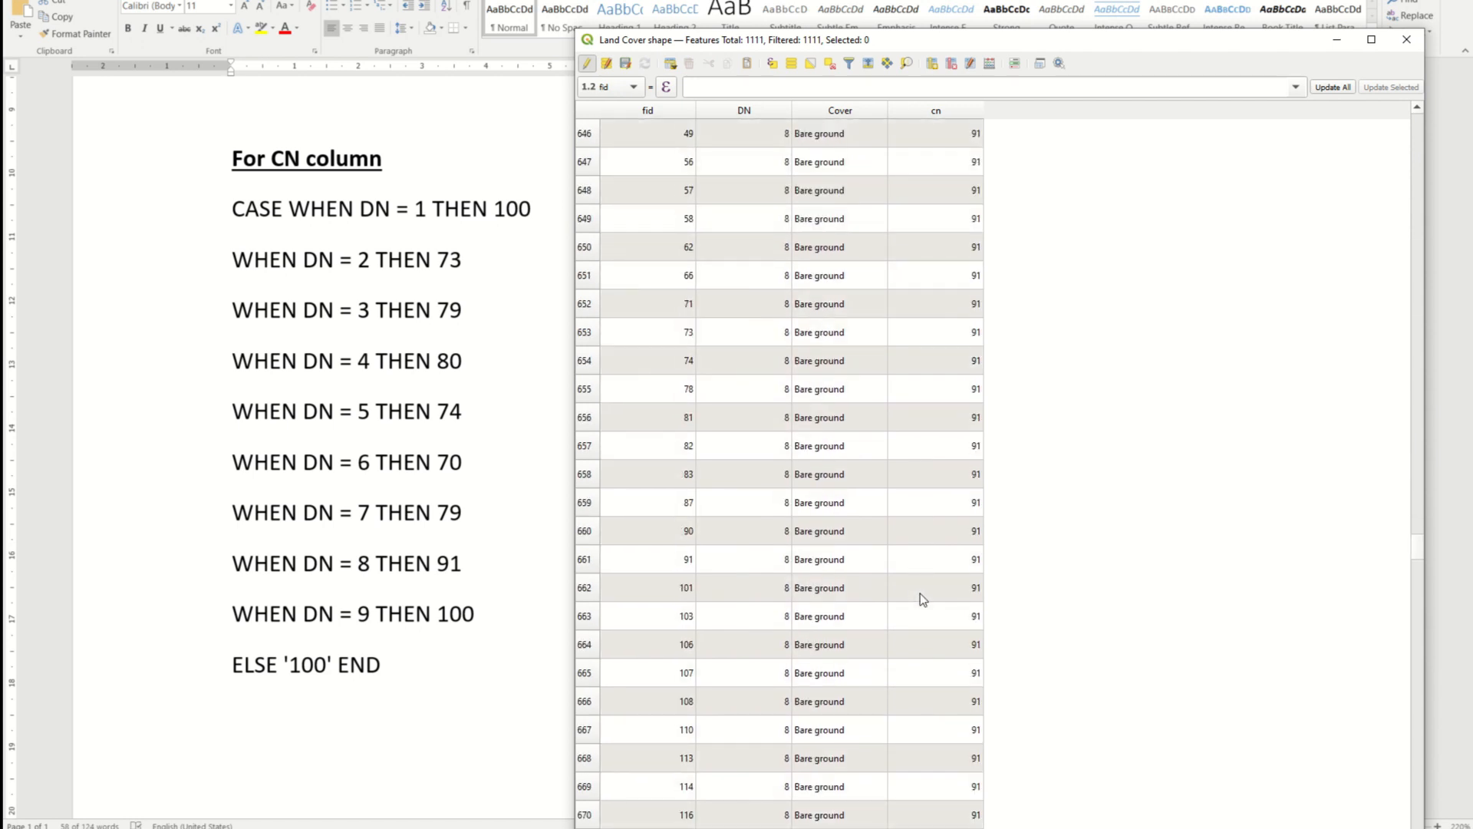
scroll(919, 593, up, 5)
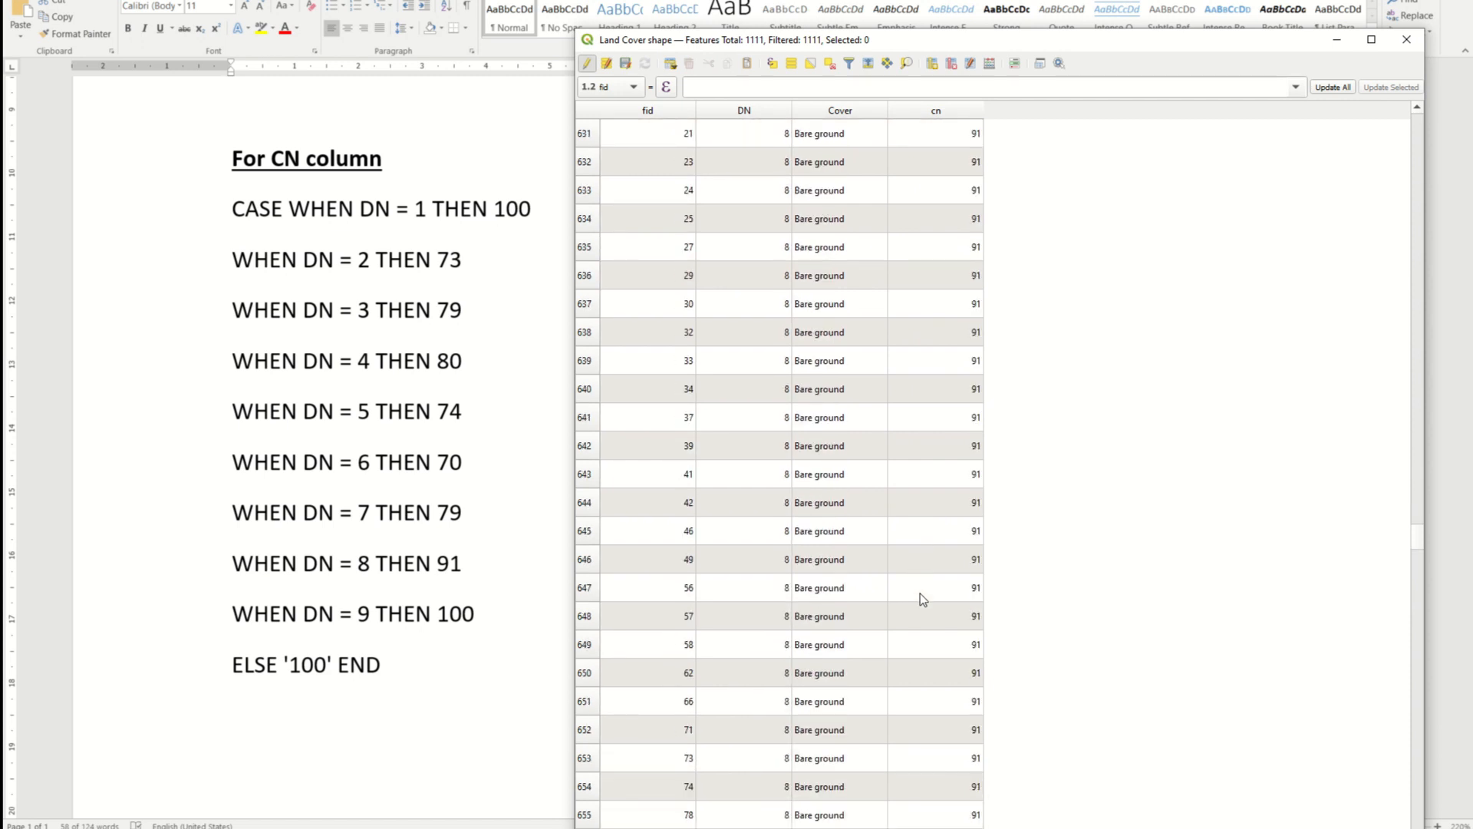
scroll(919, 593, down, 20)
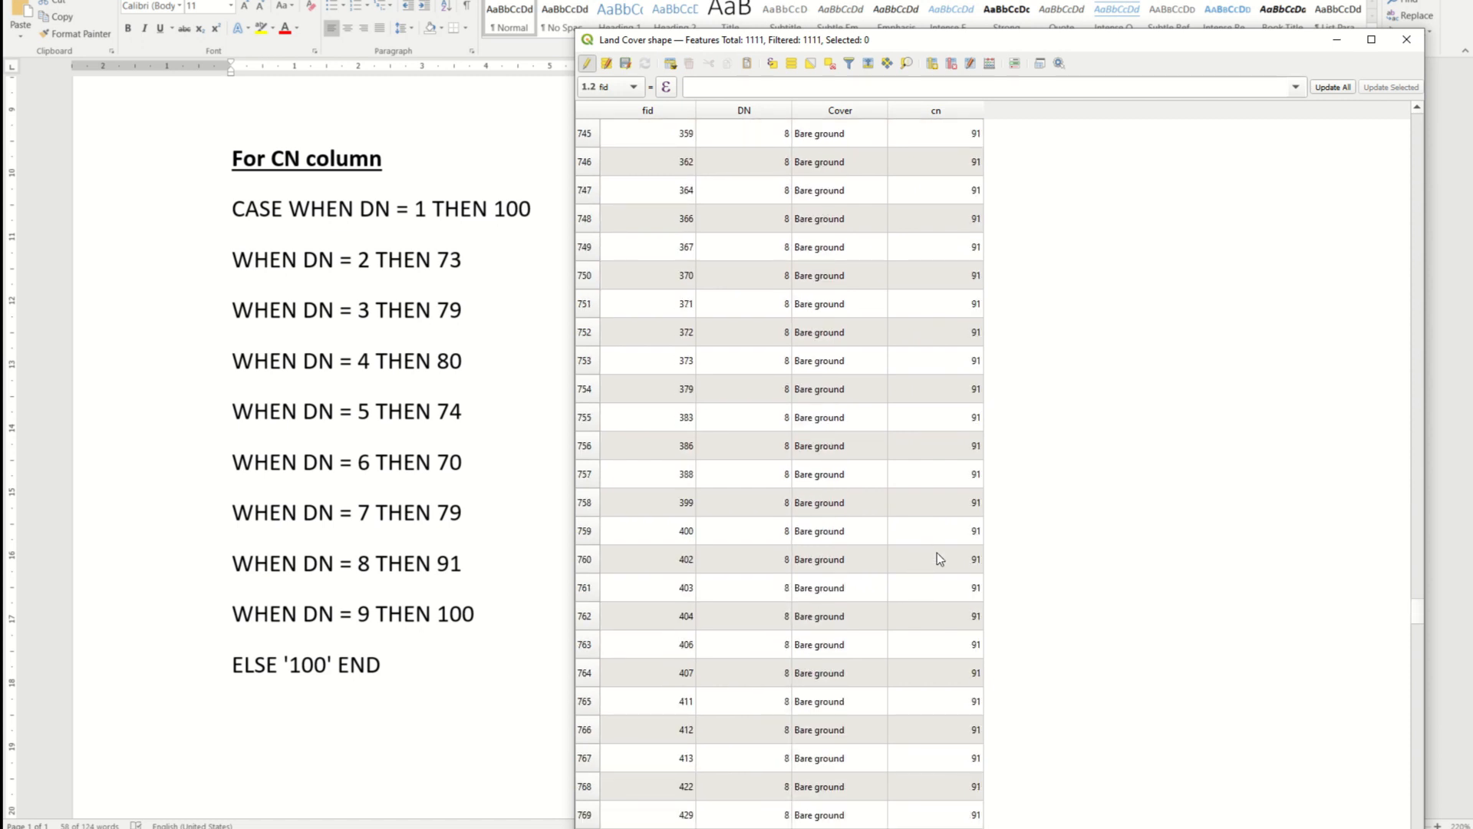
Stop editing Land Cover shape, save its changes and close the attribute table
click(586, 63)
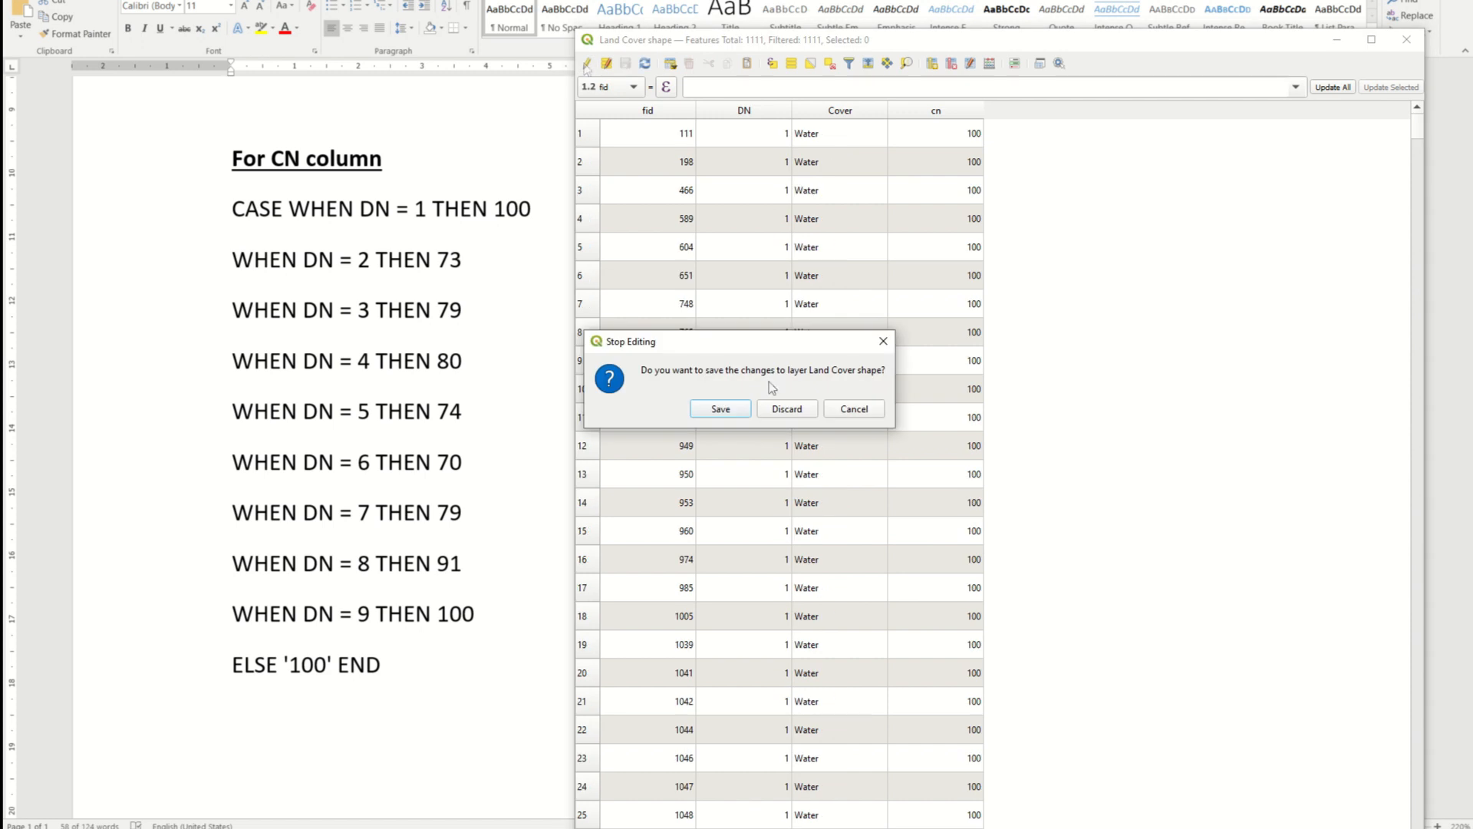
click(720, 409)
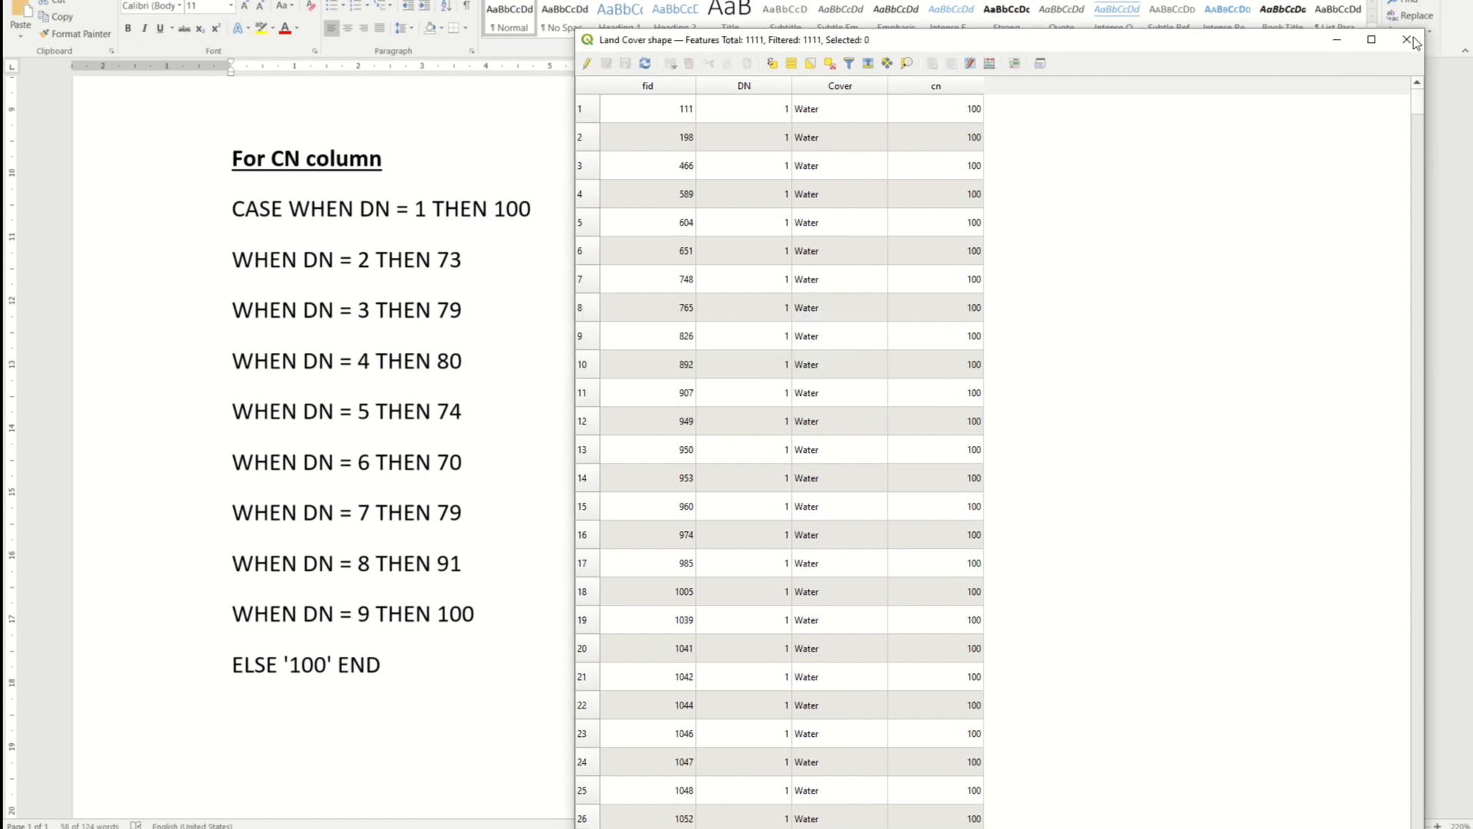
click(1406, 42)
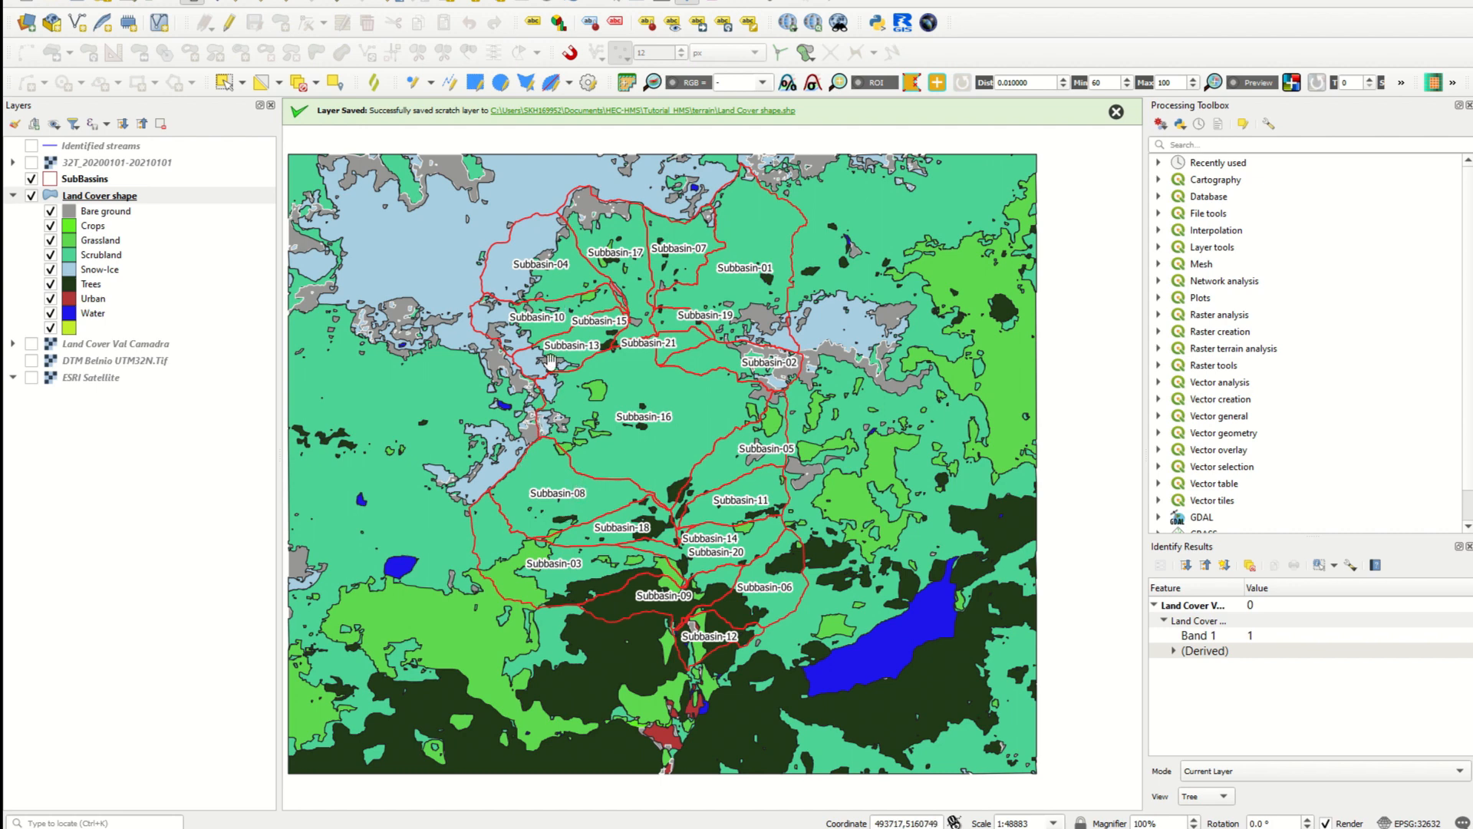
Save the project
scroll(550, 358, up, 1)
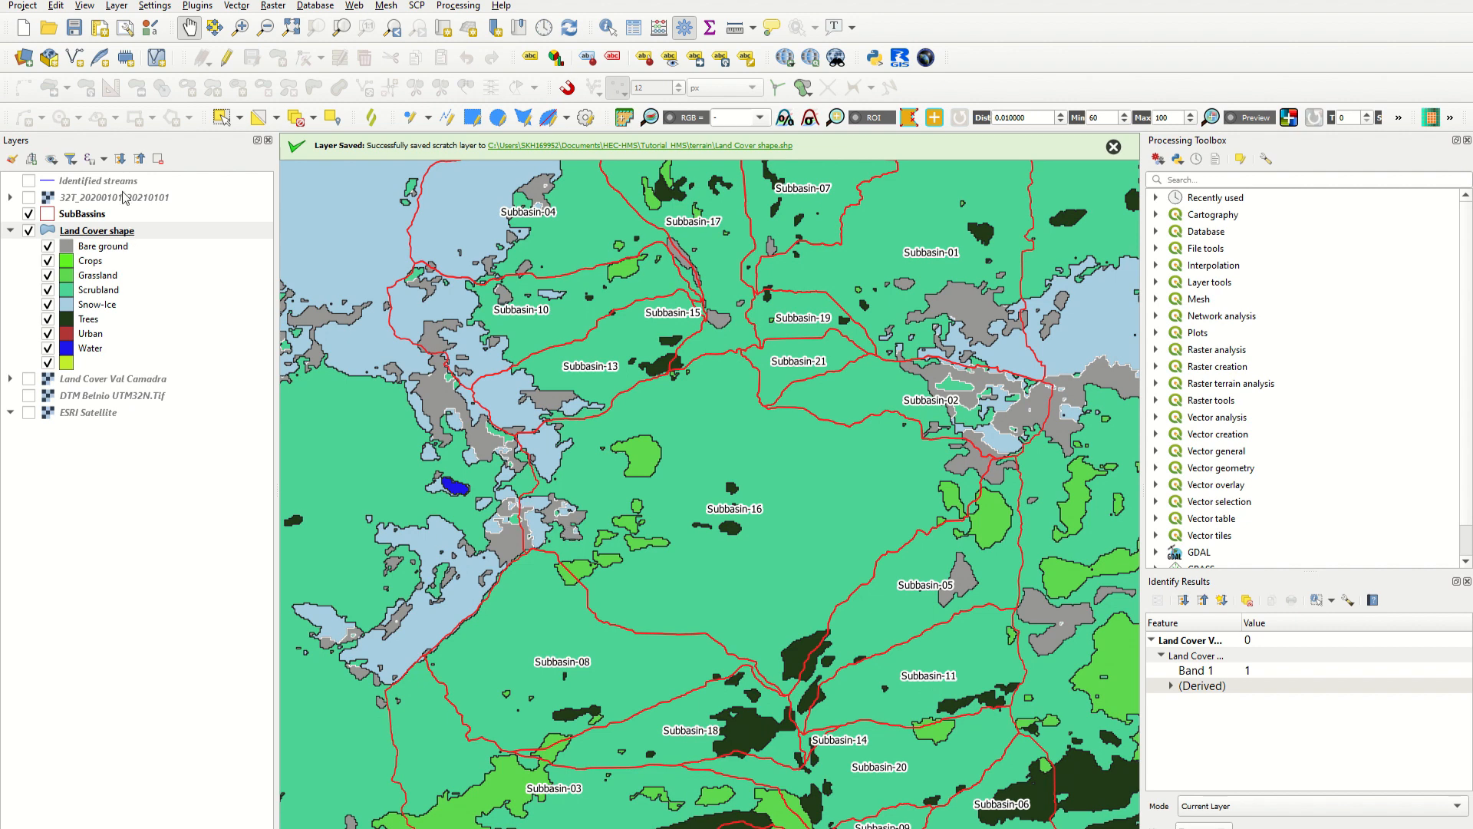
click(70, 24)
Open Rasterize (Vector to Raster) for Land Cover shape, using cn as the burn-in field and Pixels as the output raster size units
click(280, 10)
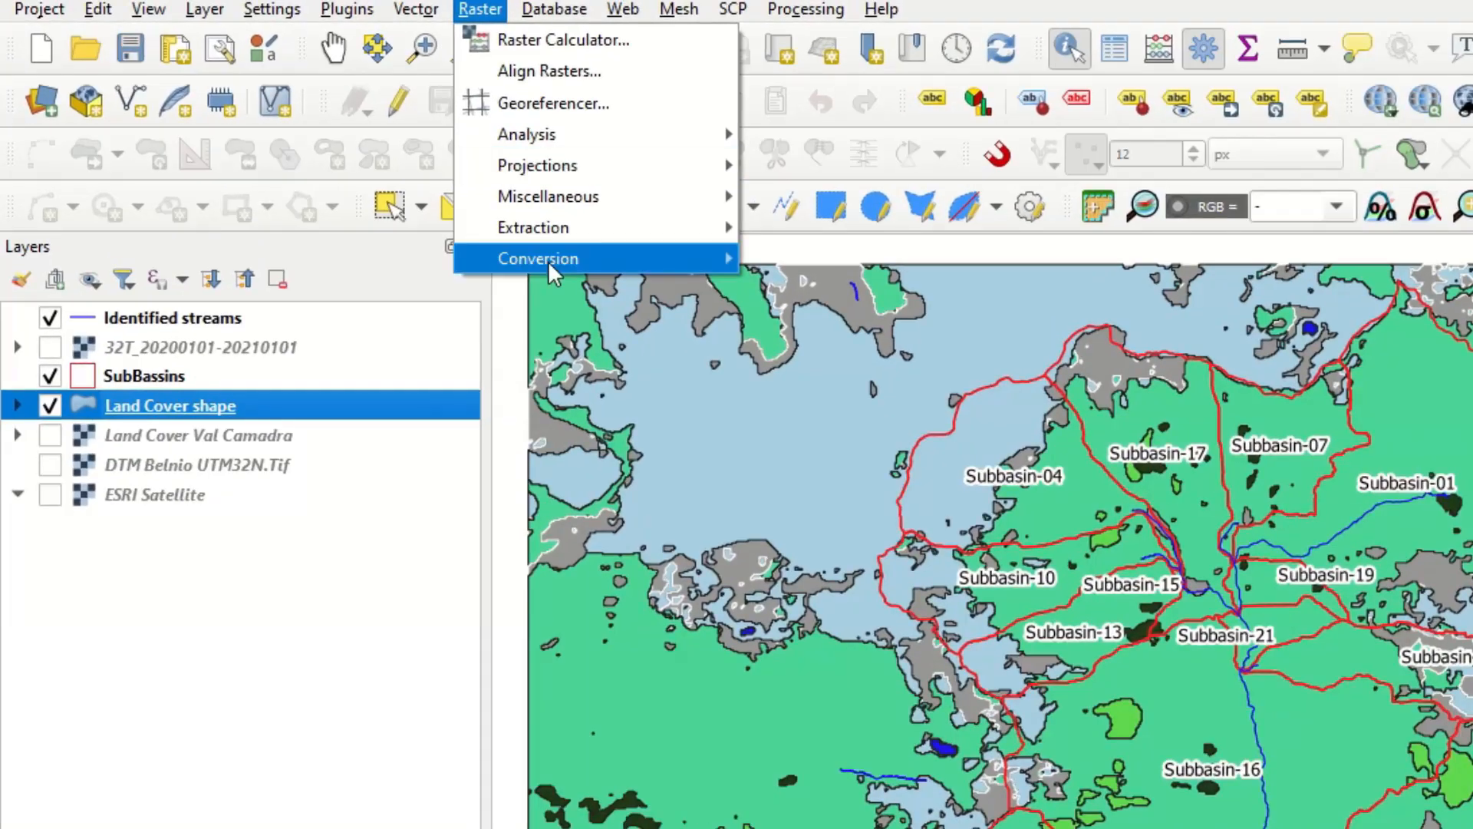
mouse_move(548, 260)
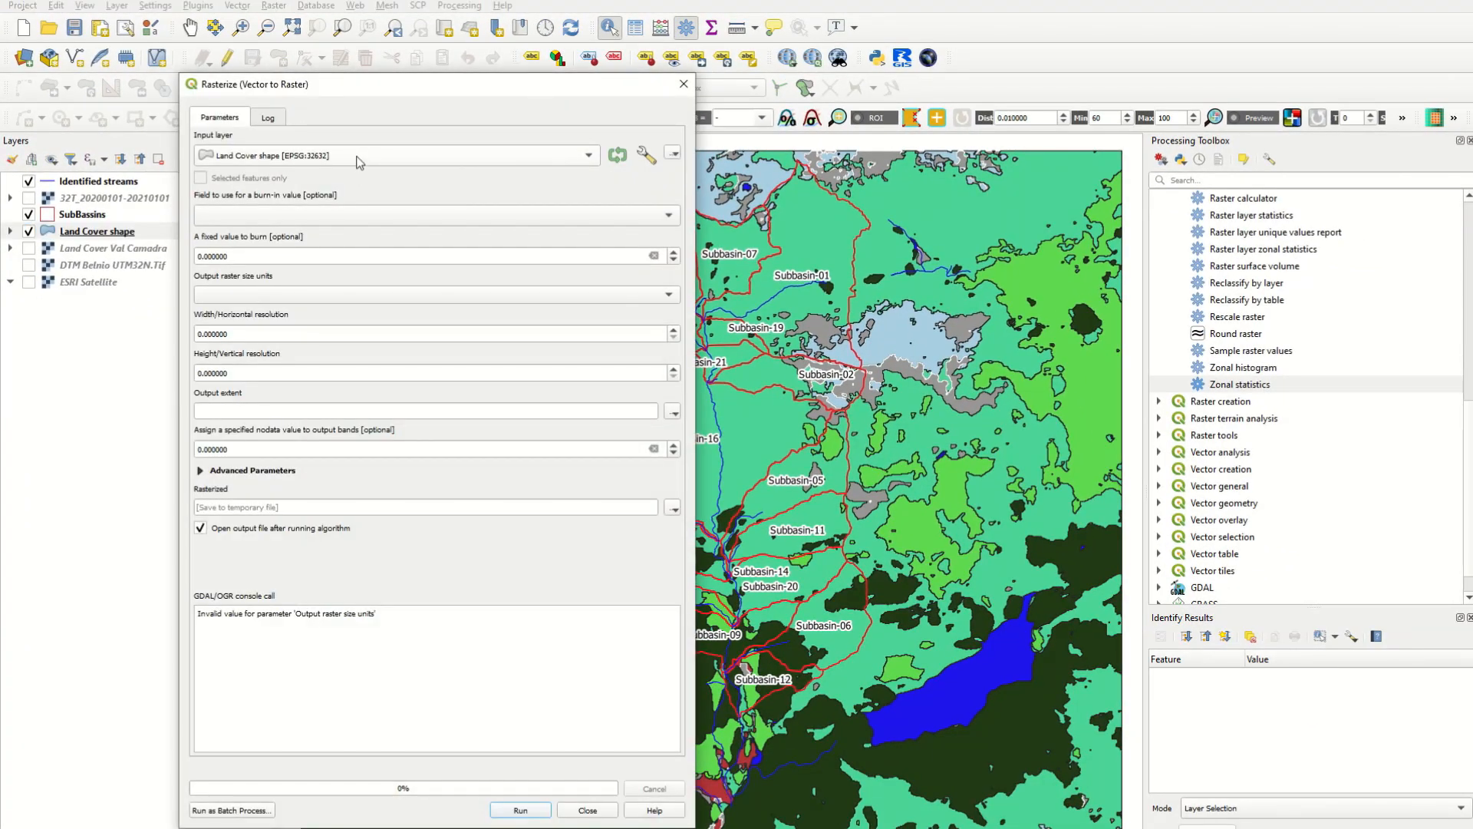
click(355, 158)
click(356, 158)
click(382, 221)
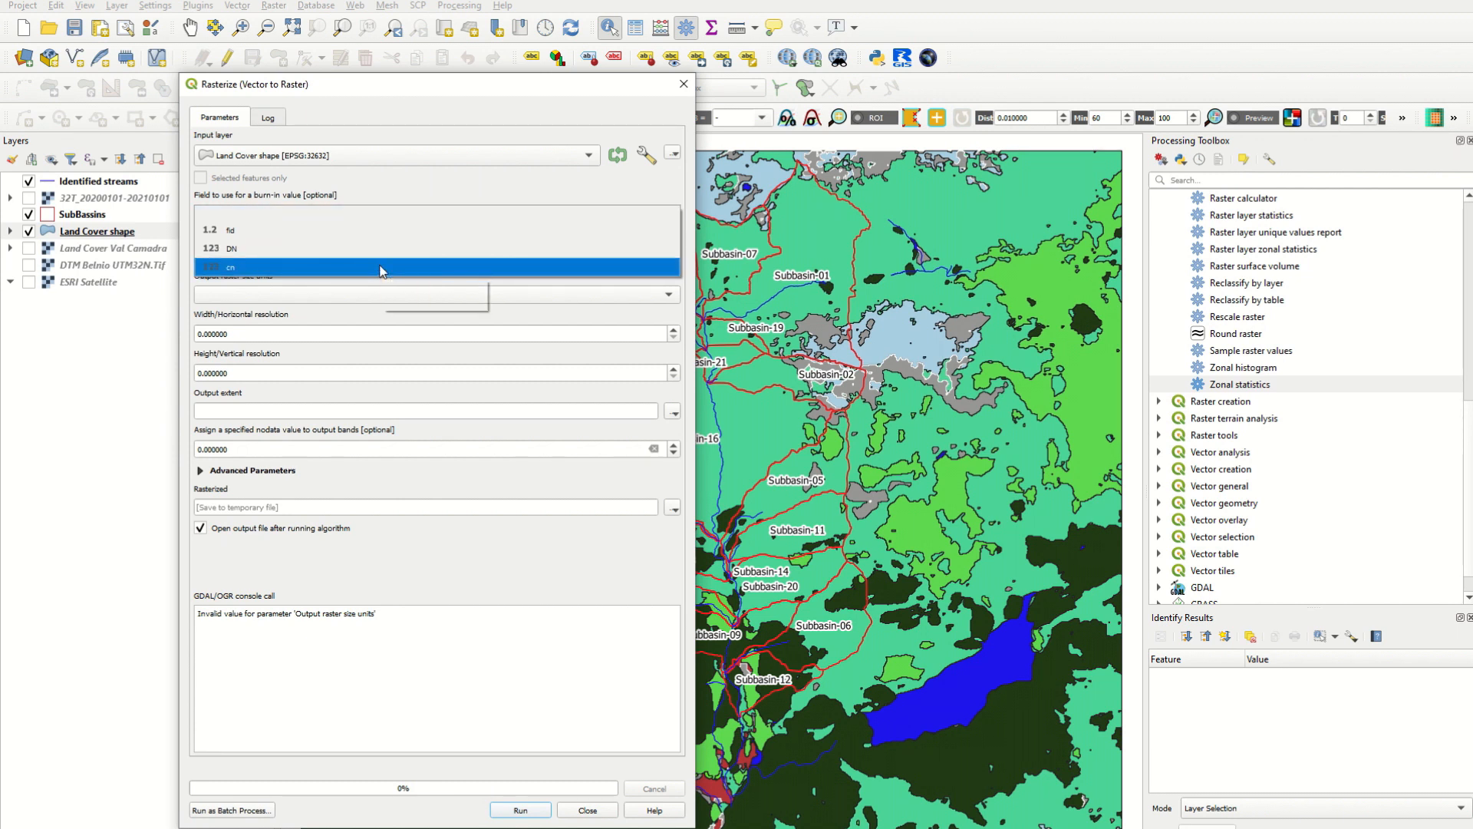
click(382, 268)
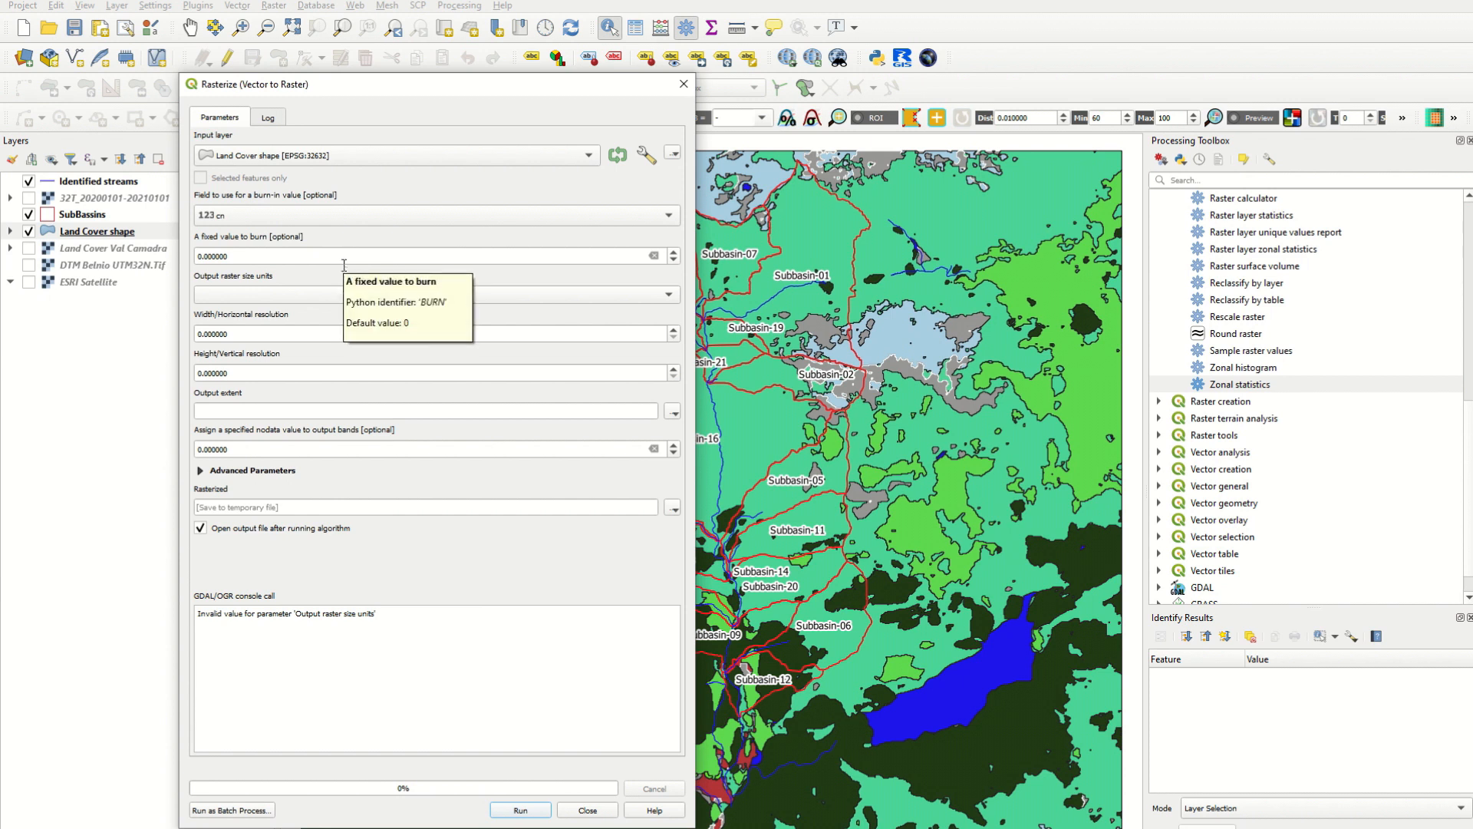
click(302, 299)
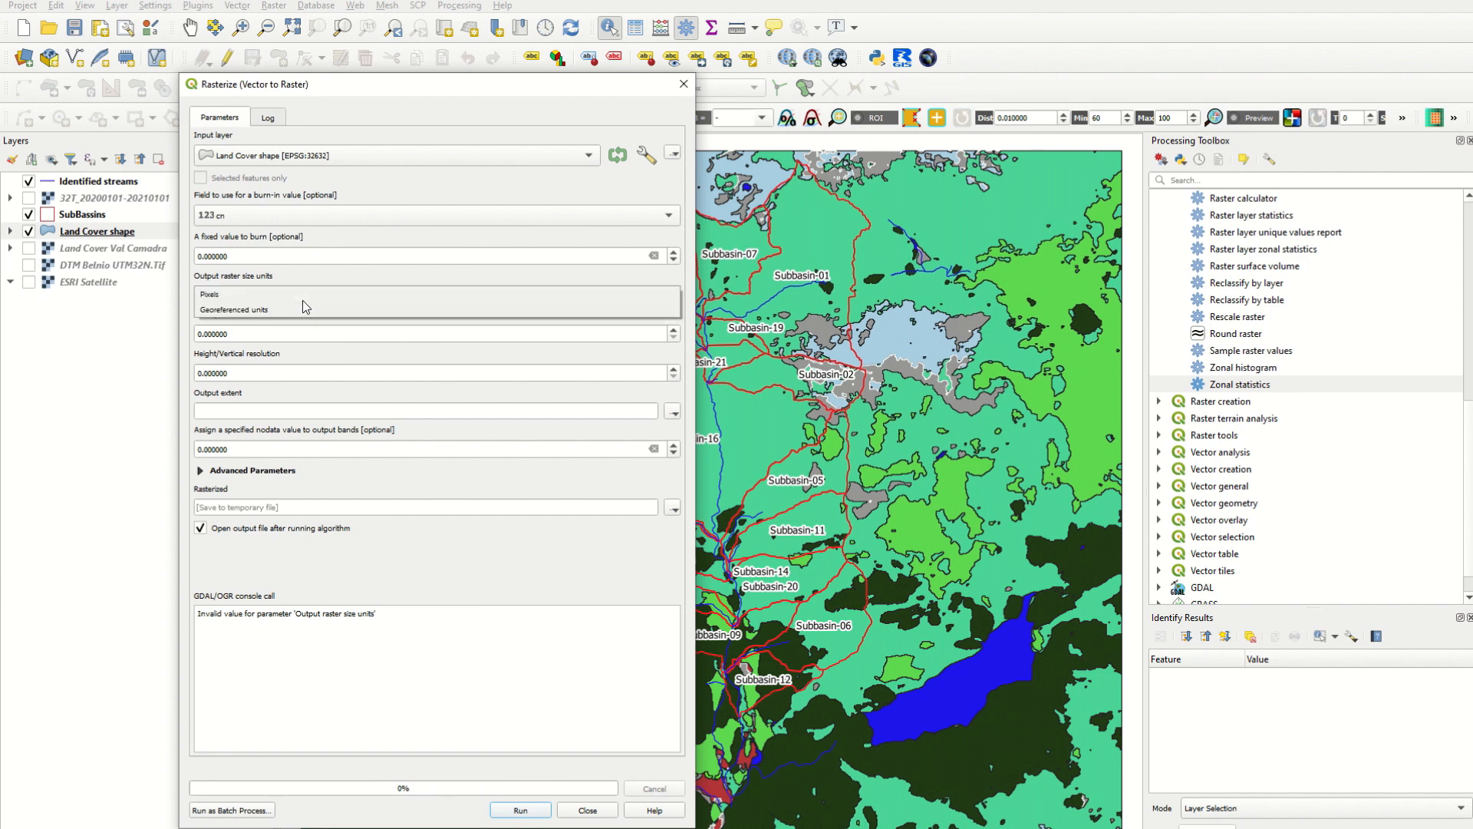
click(303, 301)
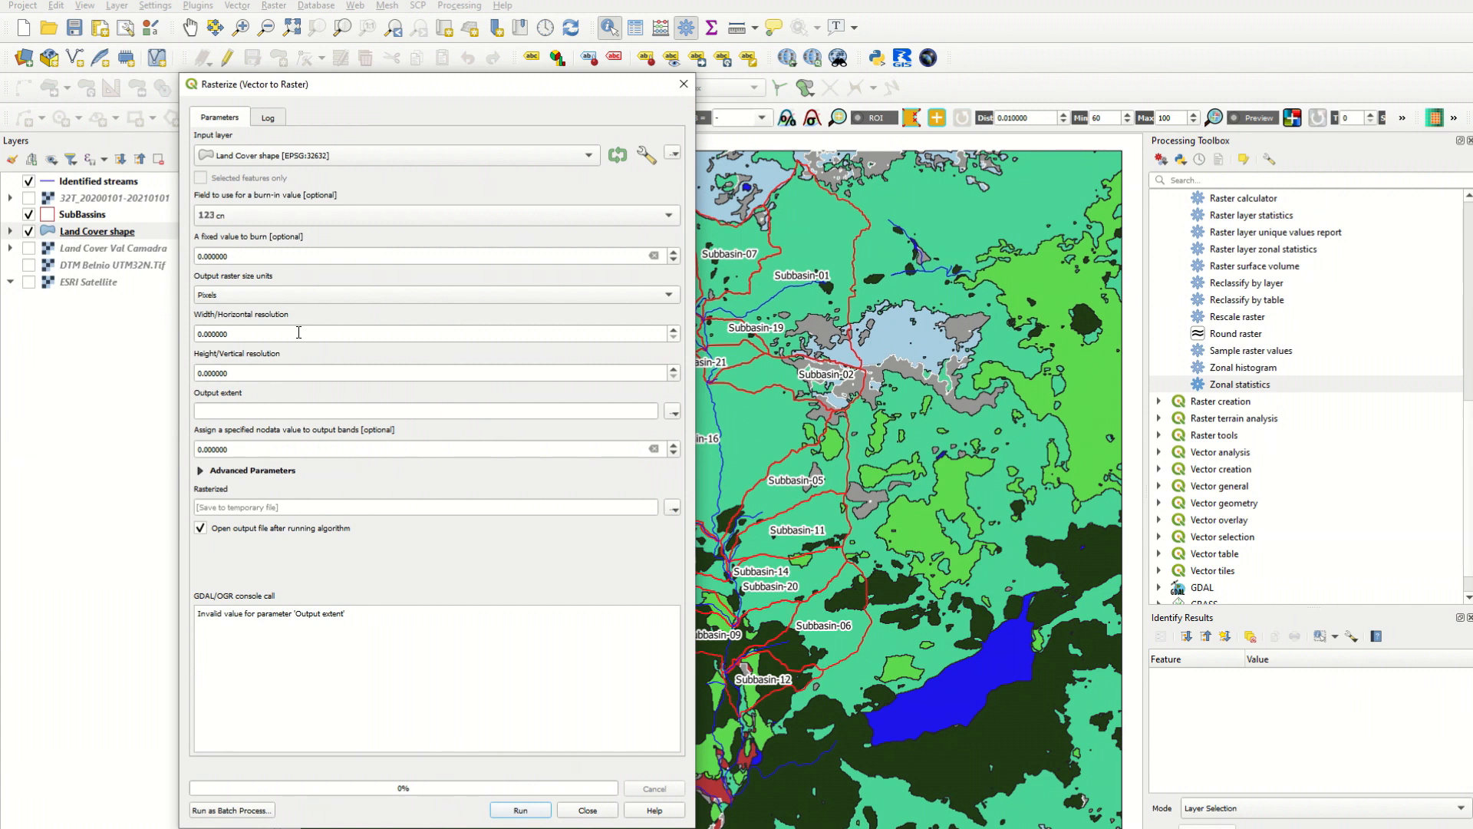
Set the output raster's horizontal and vertical resolution to 10000 pixels each
click(299, 332)
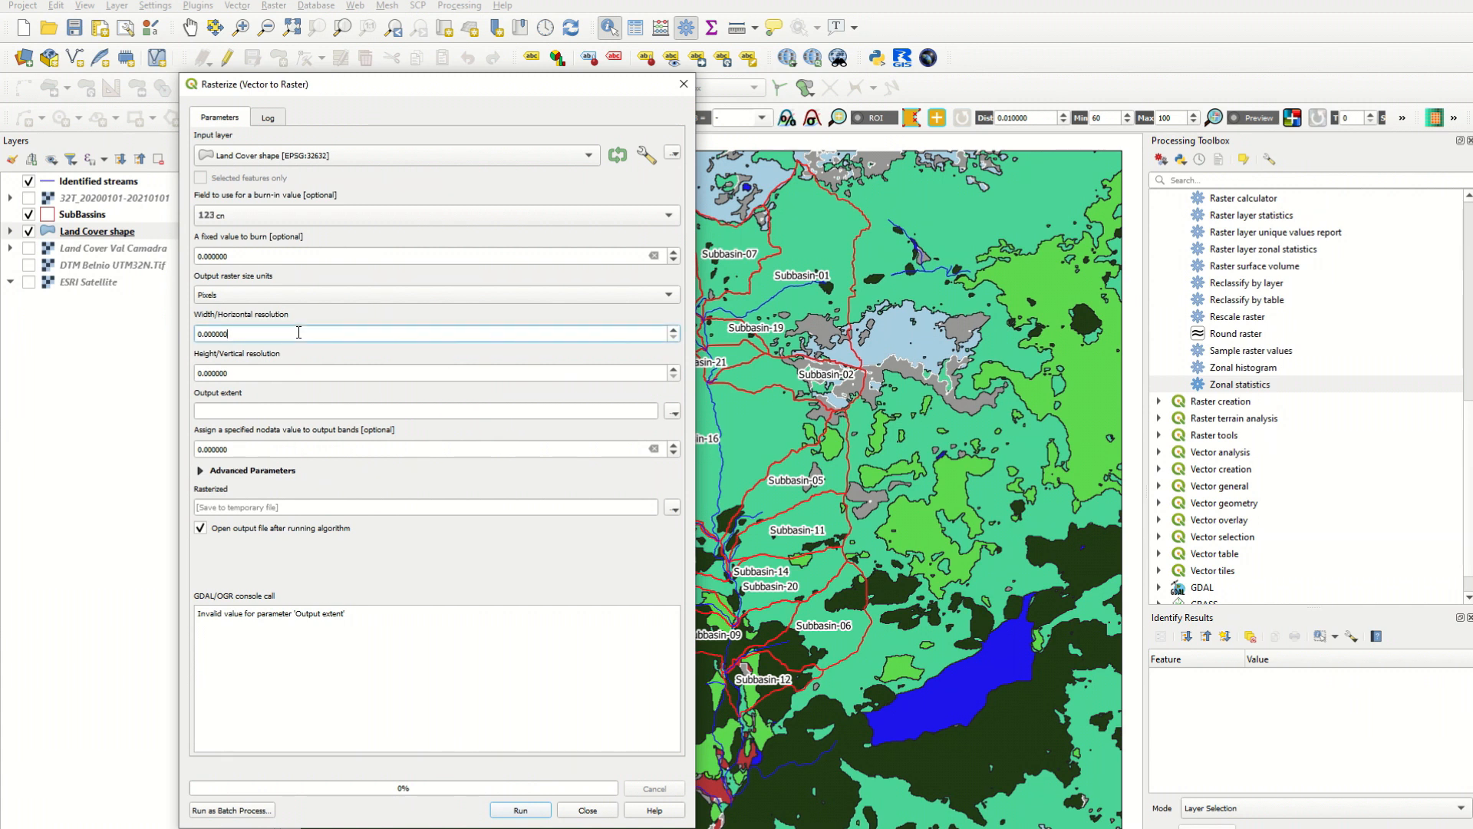
drag(299, 332, 196, 333)
text(1000)
key(Tab)
text(10000)
Use the map canvas extent as the output extent and run the rasterization to a temporary file
click(673, 412)
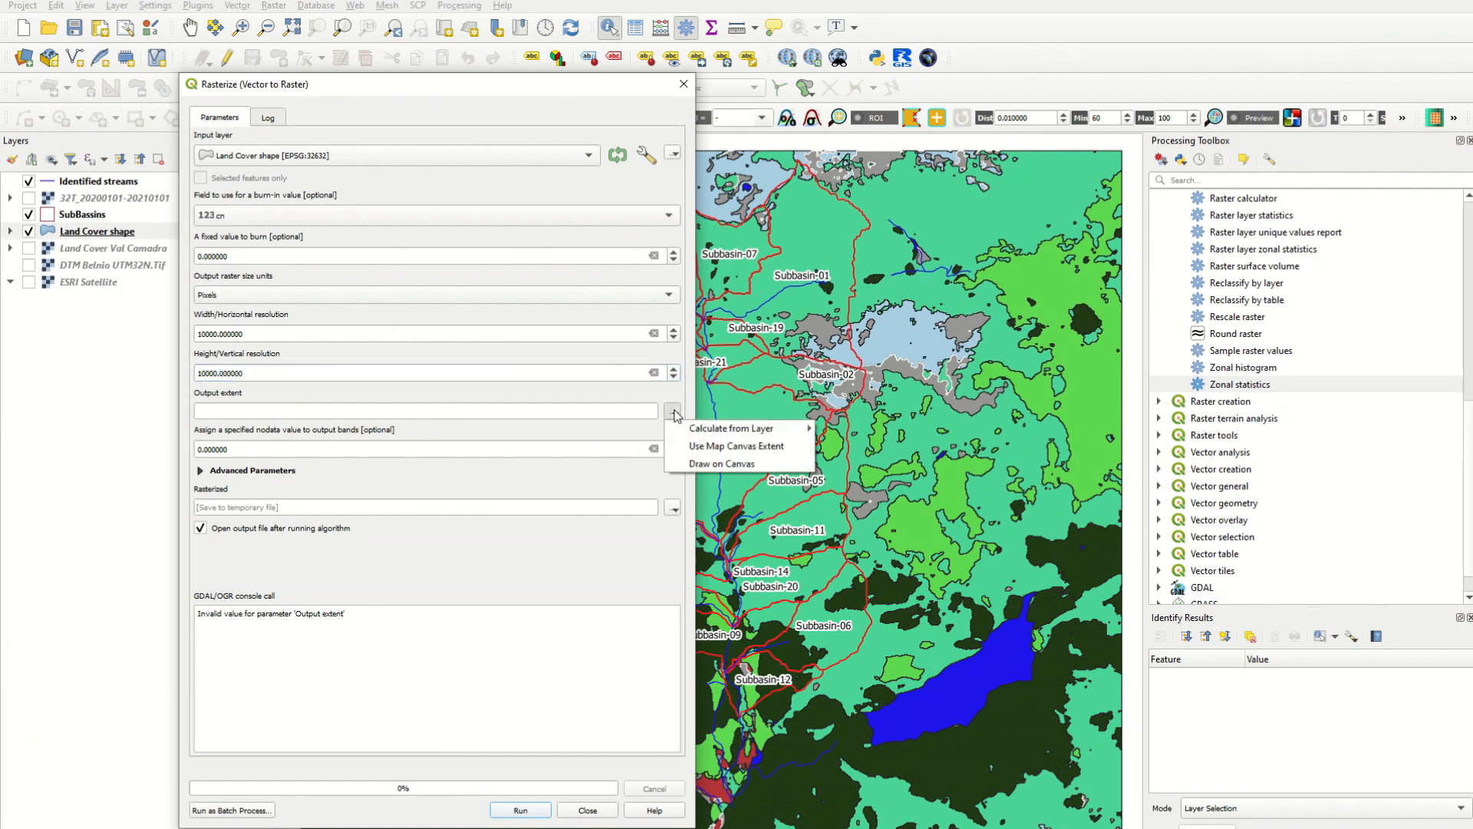
click(725, 445)
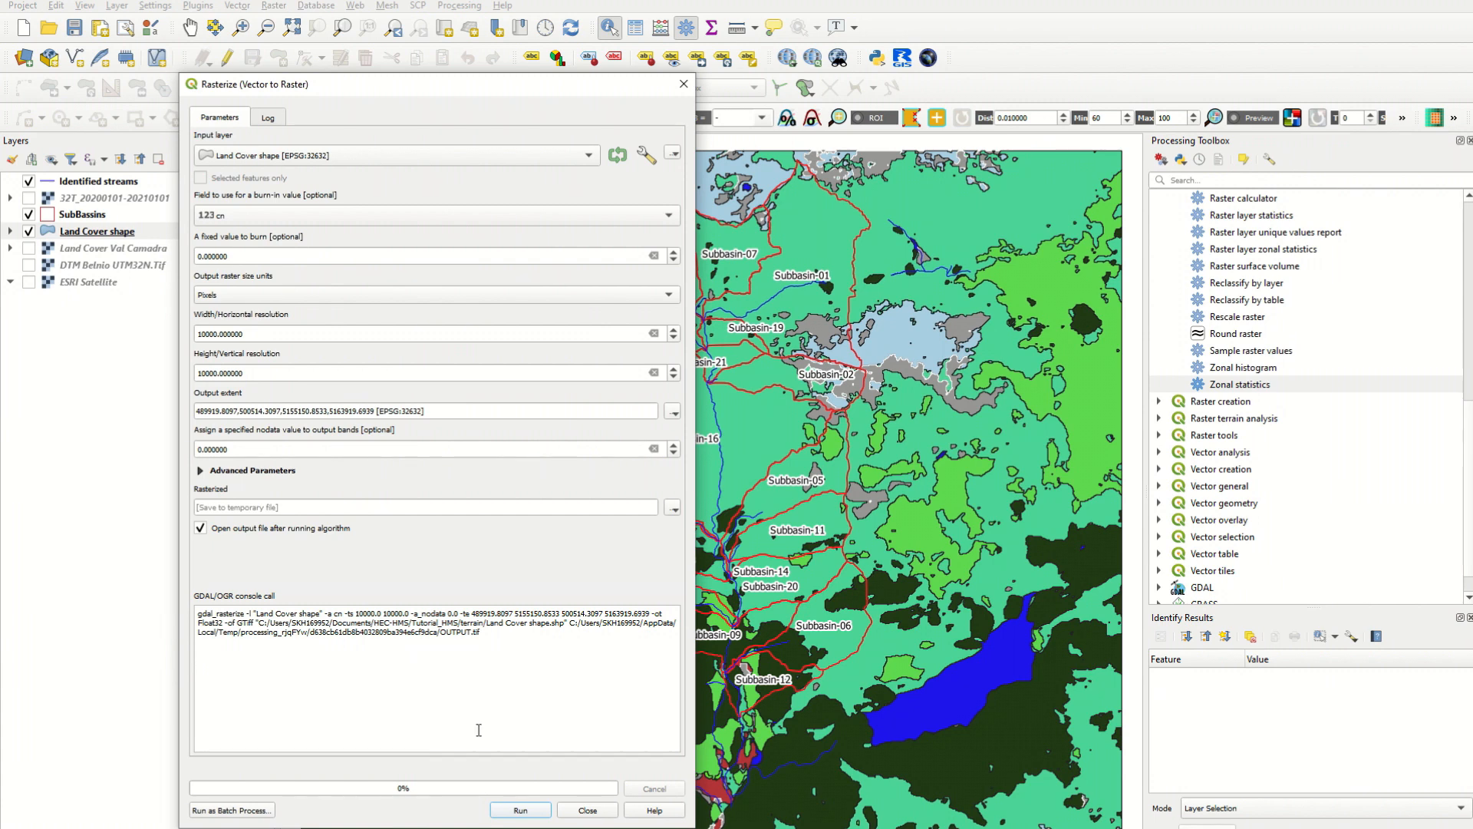
click(519, 811)
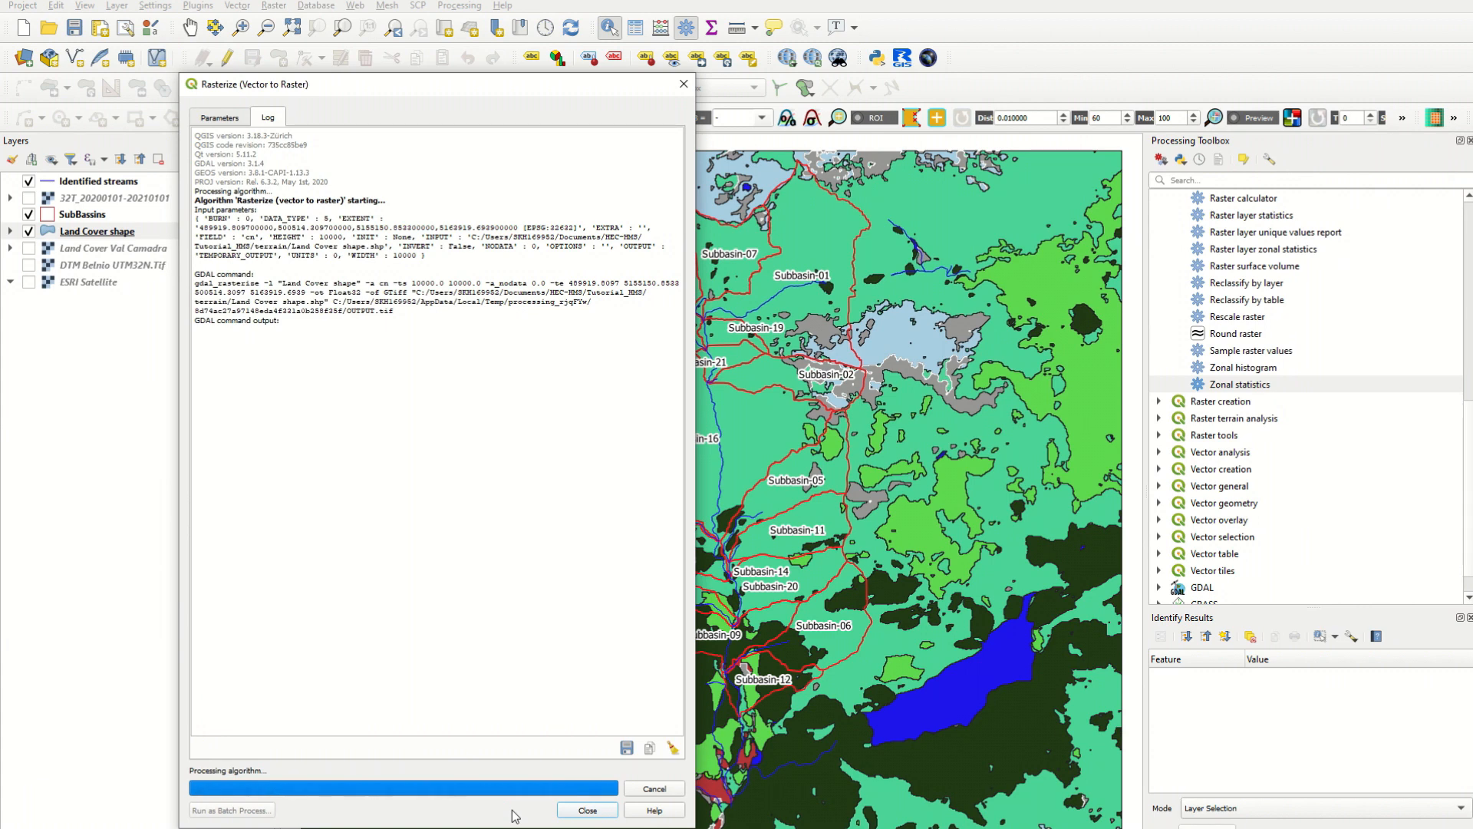
Close the rasterization dialog and identify the Rasterized layer's CN values at several locations inside and outside the subbasins
click(594, 811)
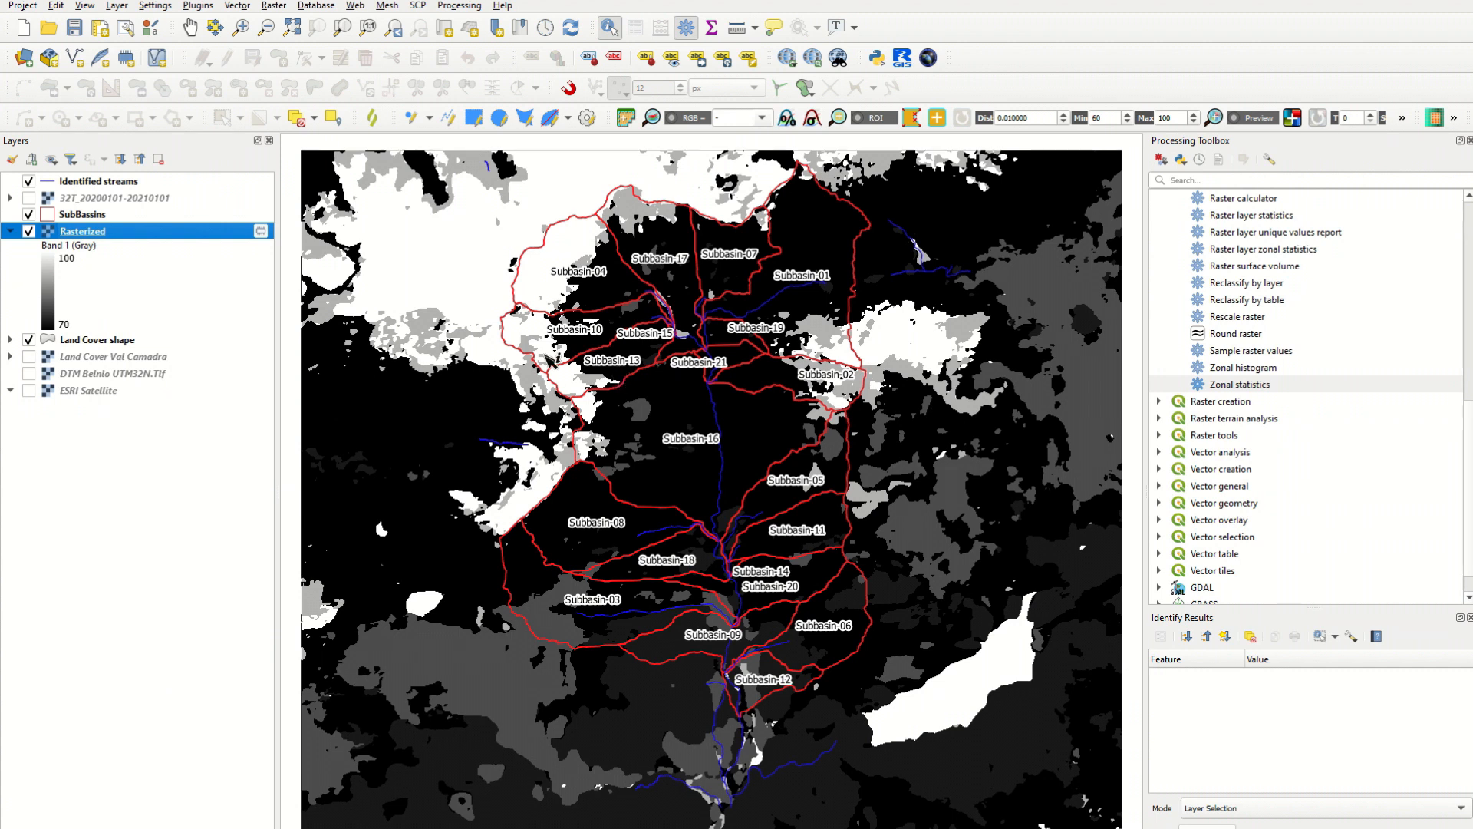
click(552, 366)
click(565, 372)
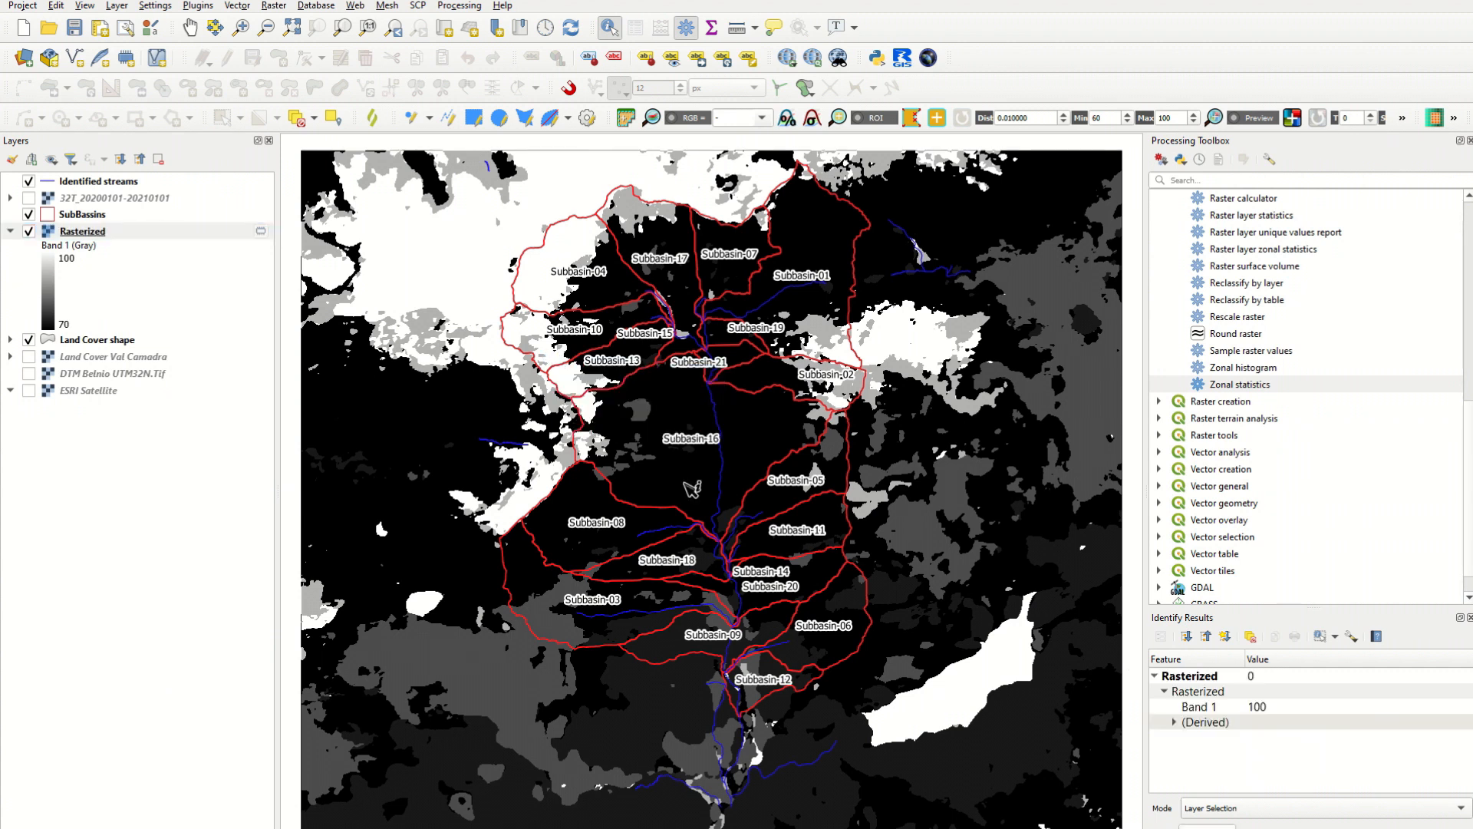
click(687, 490)
click(702, 497)
click(927, 723)
click(942, 730)
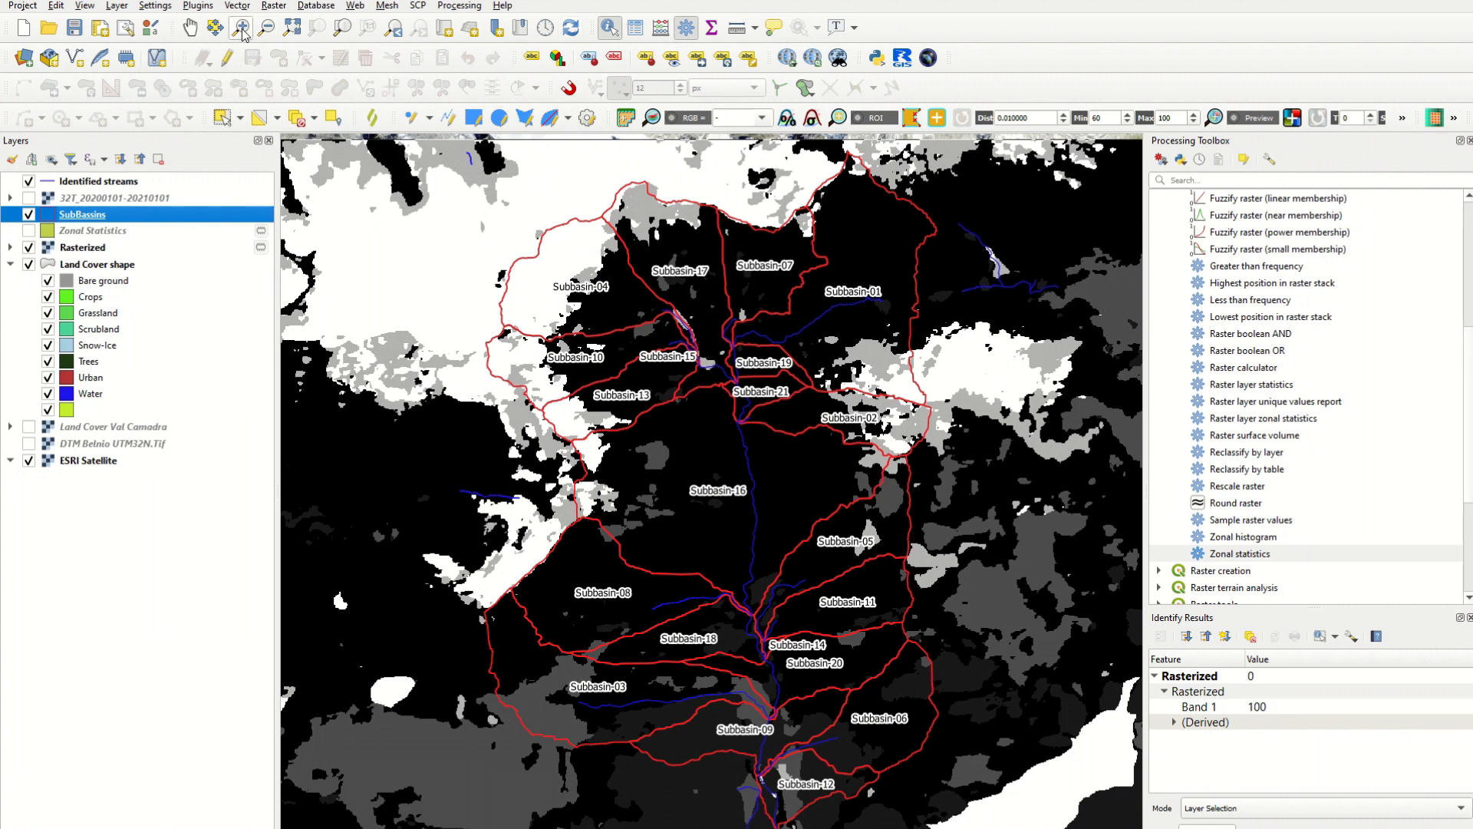
Inspect the Rasterized cells along the Subbasin-10 boundary, hide that layer and measure from a corner of the underlying snow-ice polygon
scroll(571, 358, up, 10)
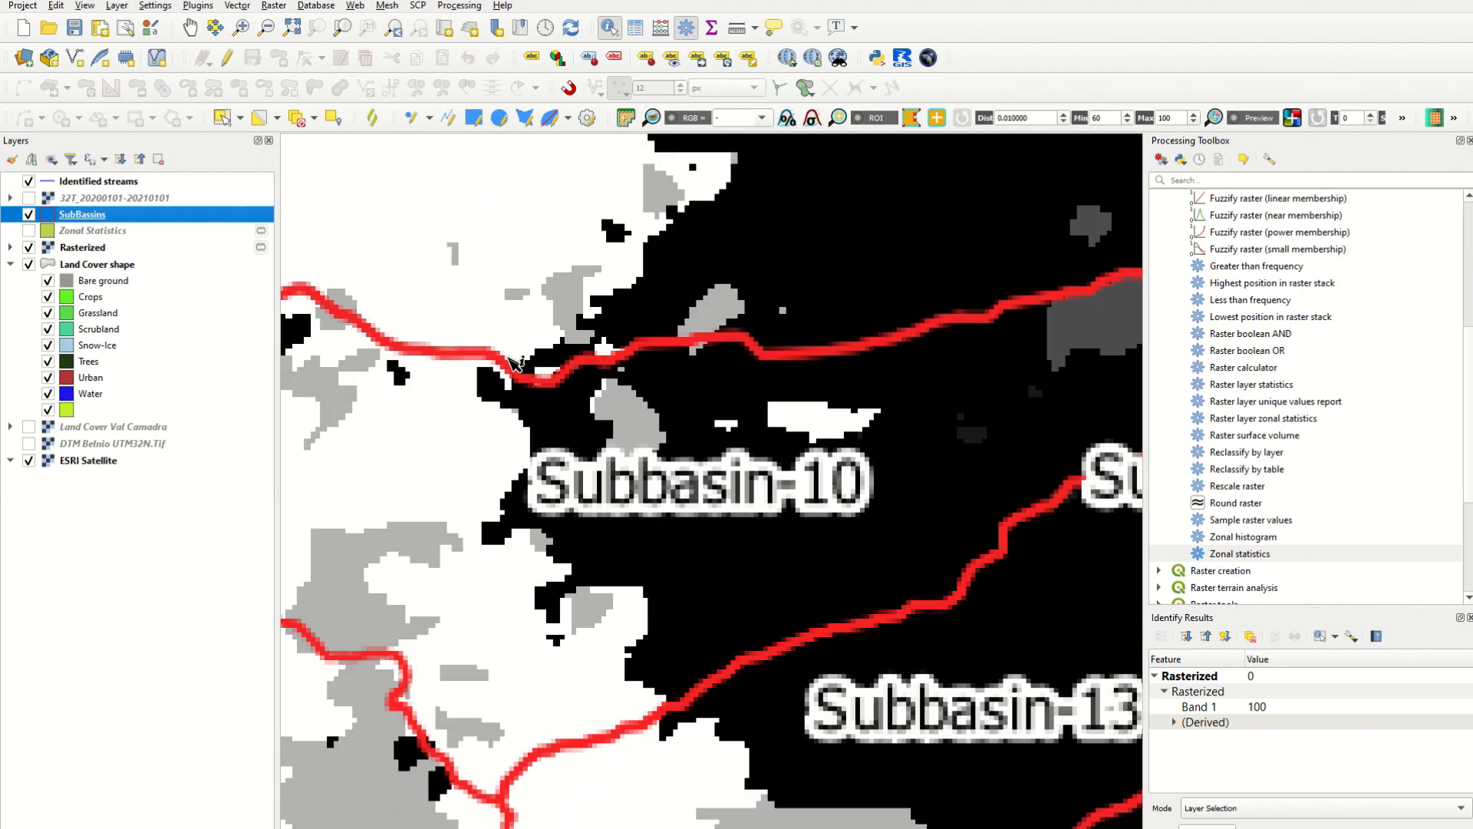
scroll(565, 353, up, 1)
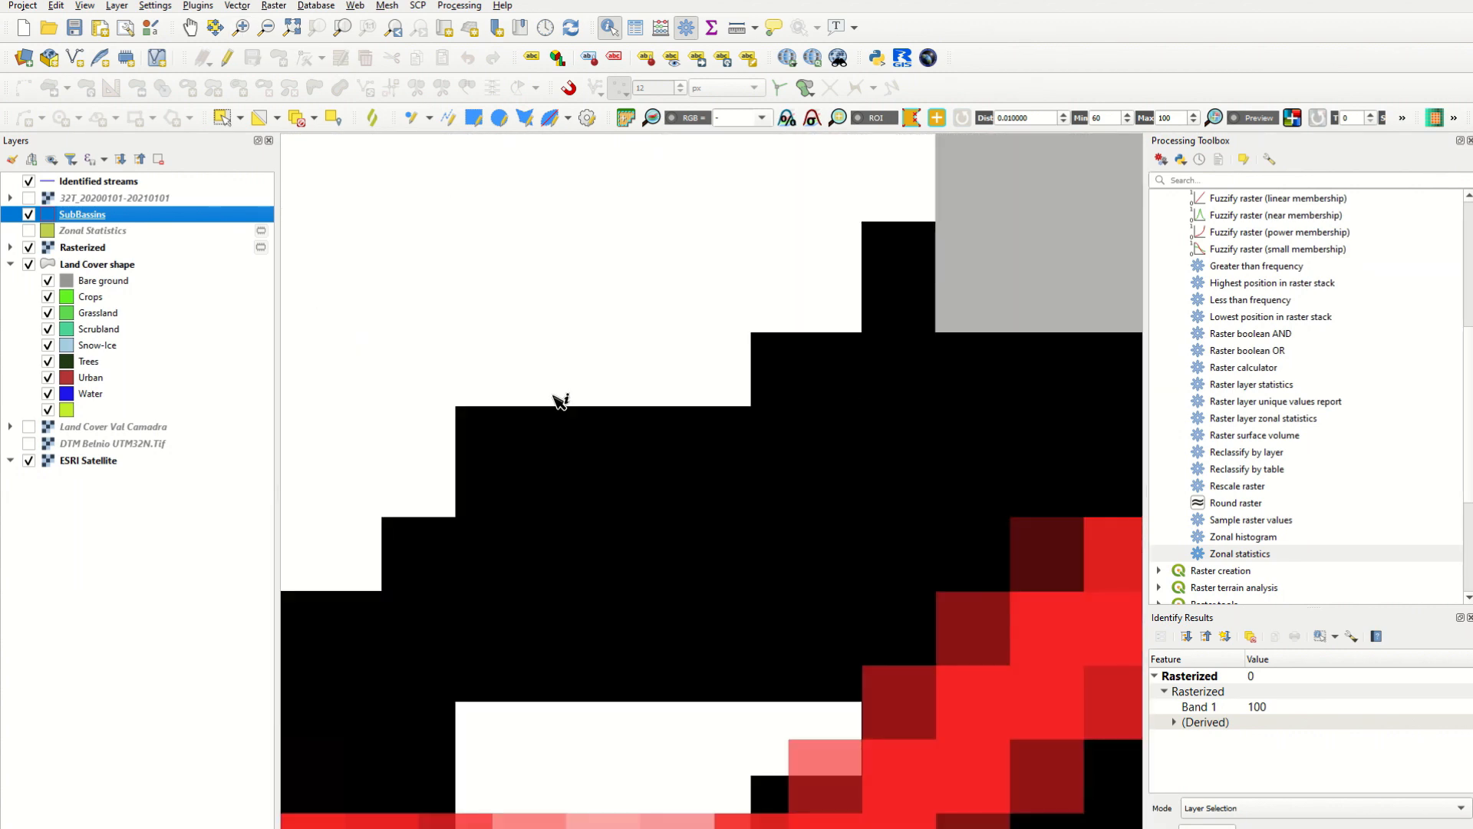
scroll(560, 395, down, 2)
scroll(628, 492, up, 1)
scroll(634, 500, up, 1)
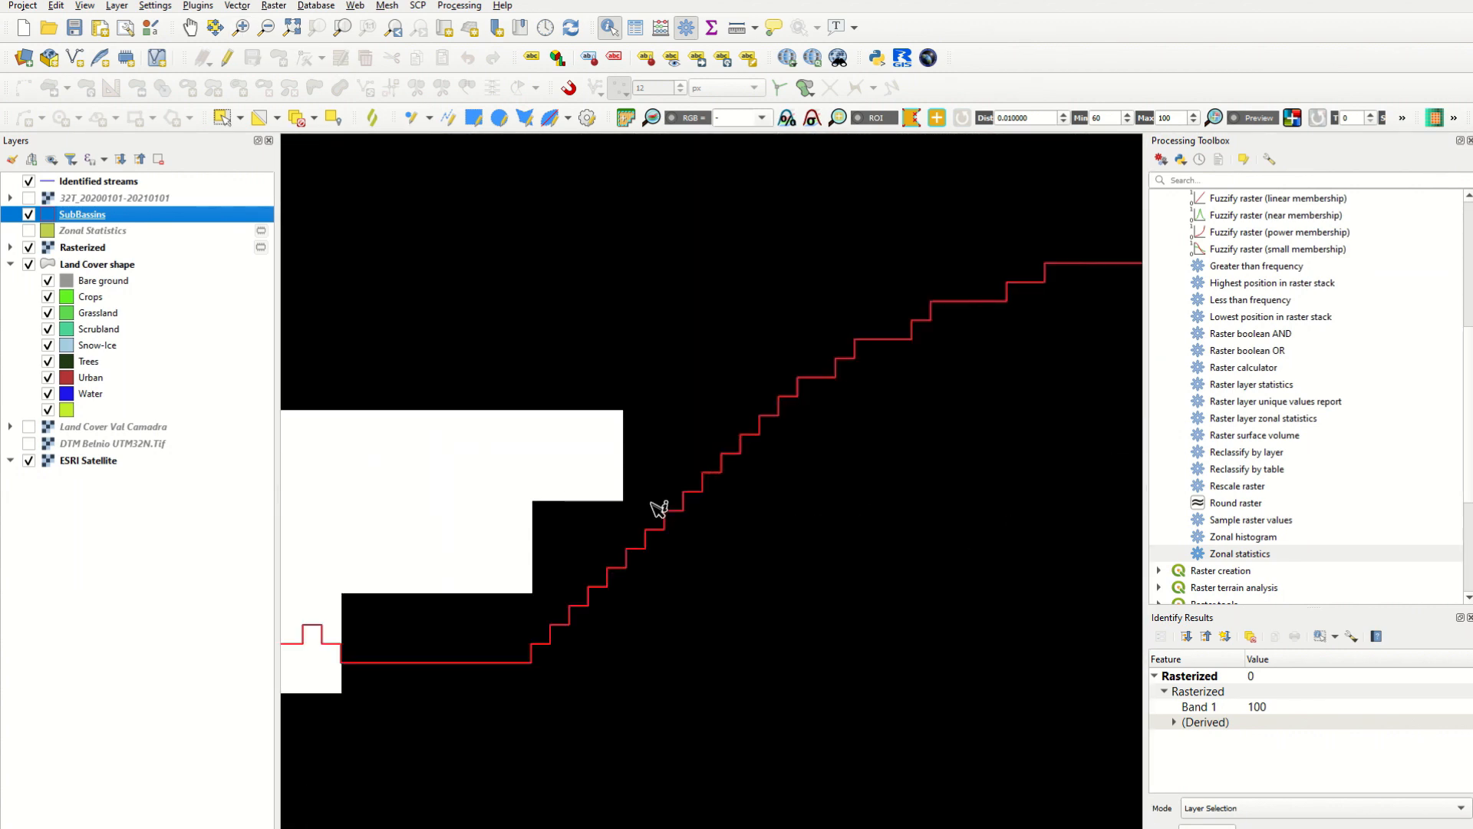
click(28, 247)
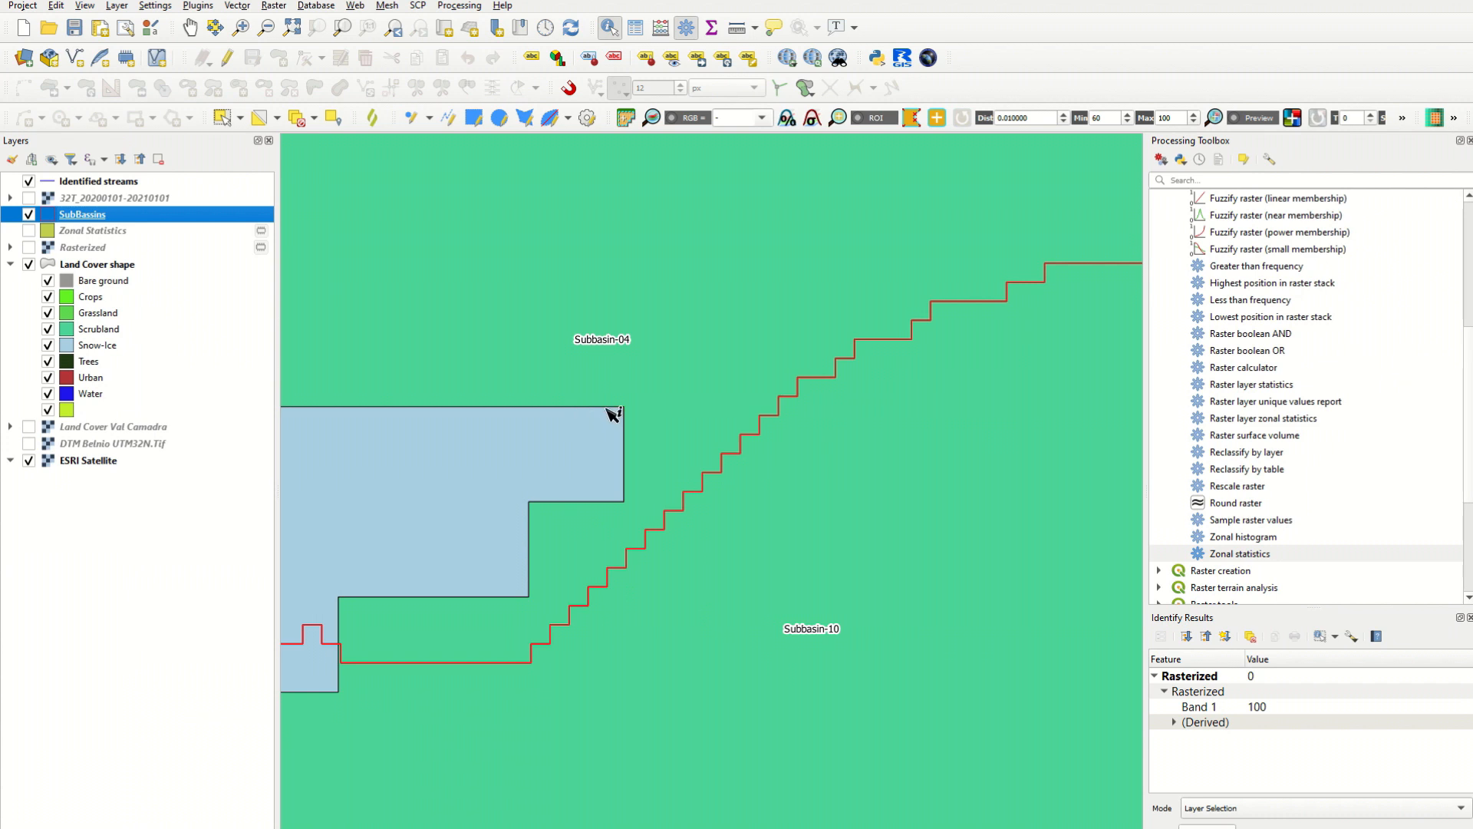
click(733, 31)
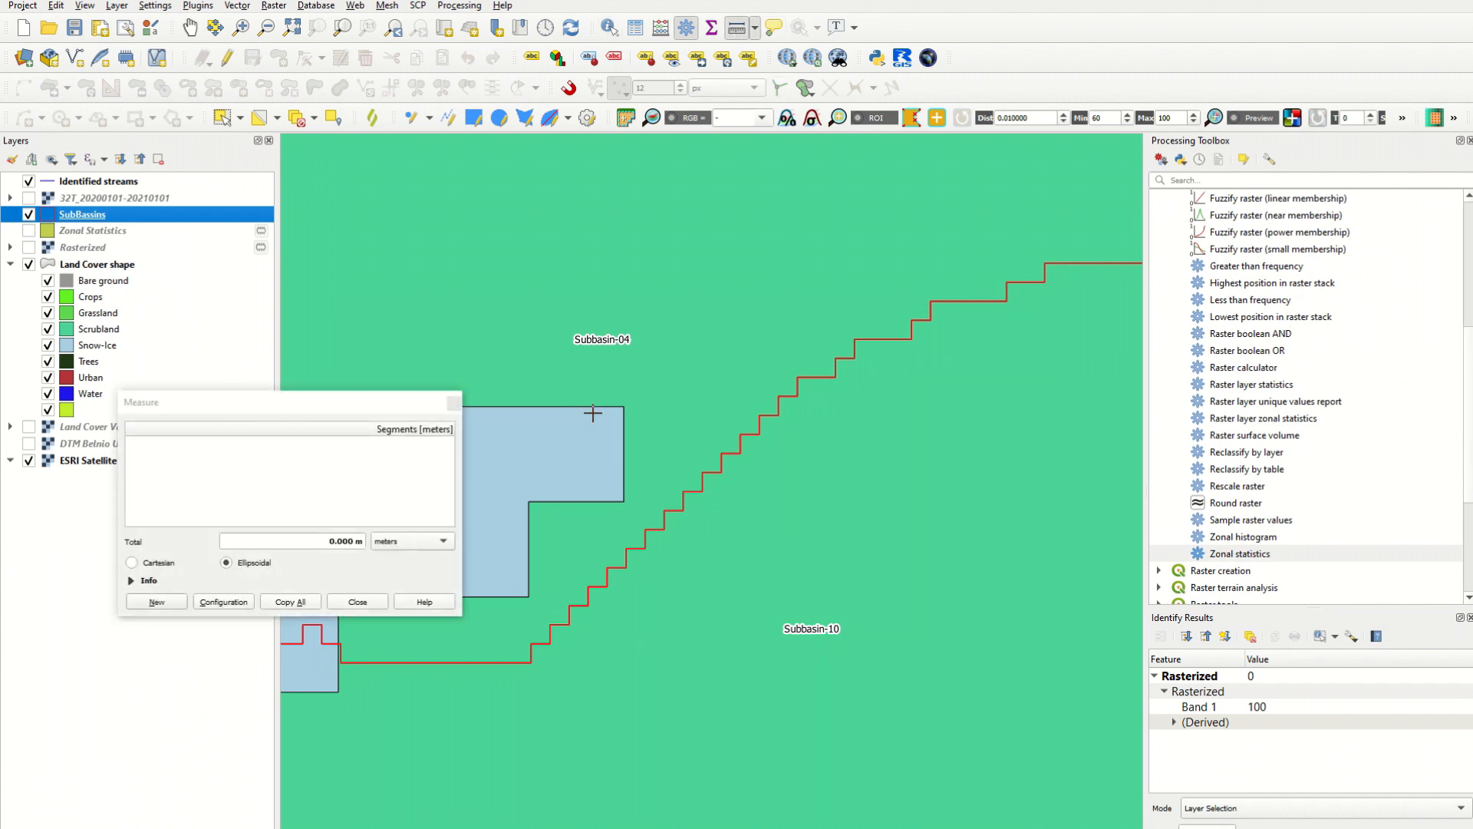
click(624, 407)
key(Escape)
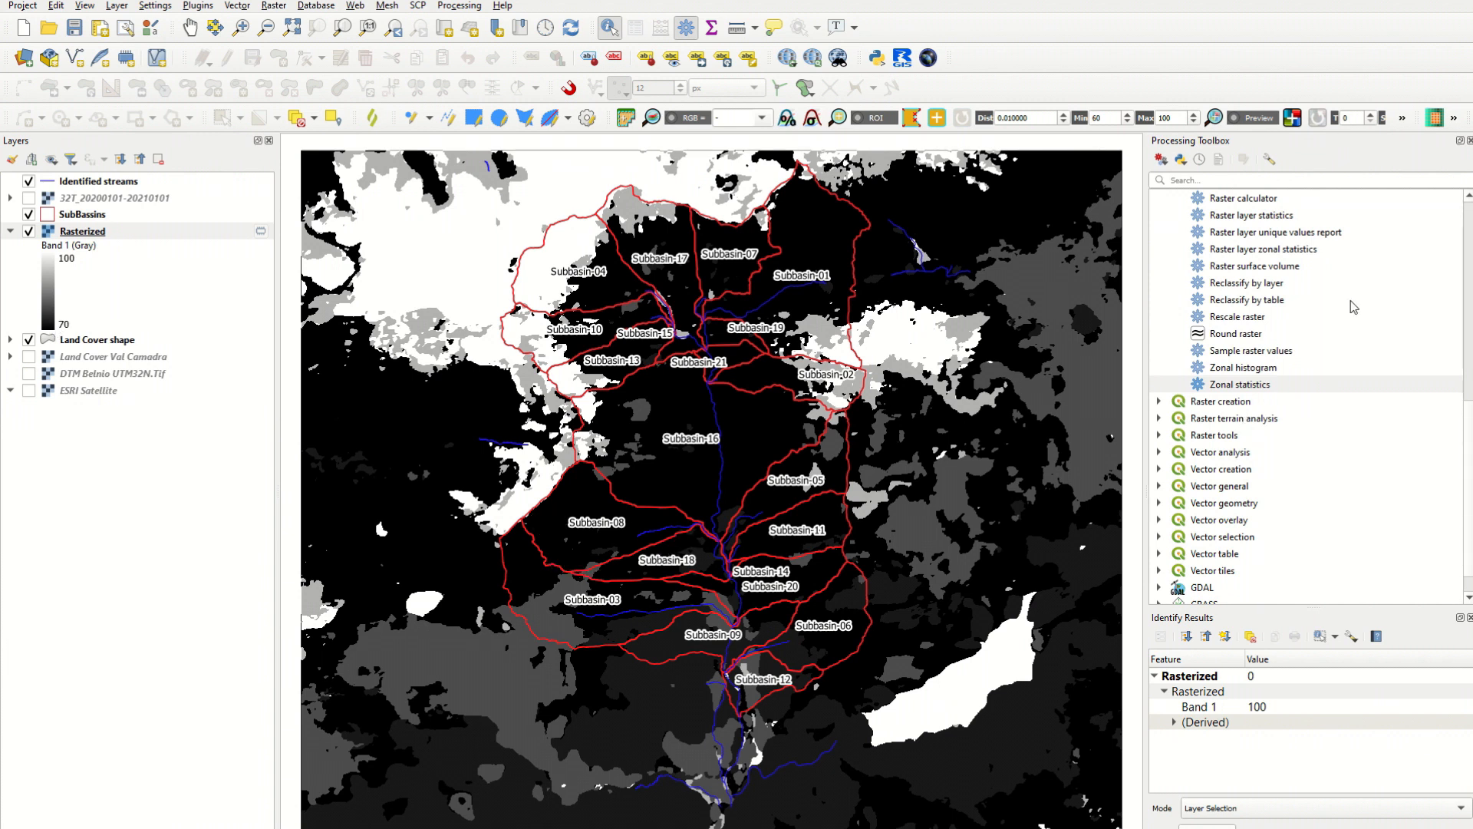
Open the Zonal statistics algorithm for the Rasterized layer and choose SubBassins as the input layer
scroll(1244, 311, up, 9)
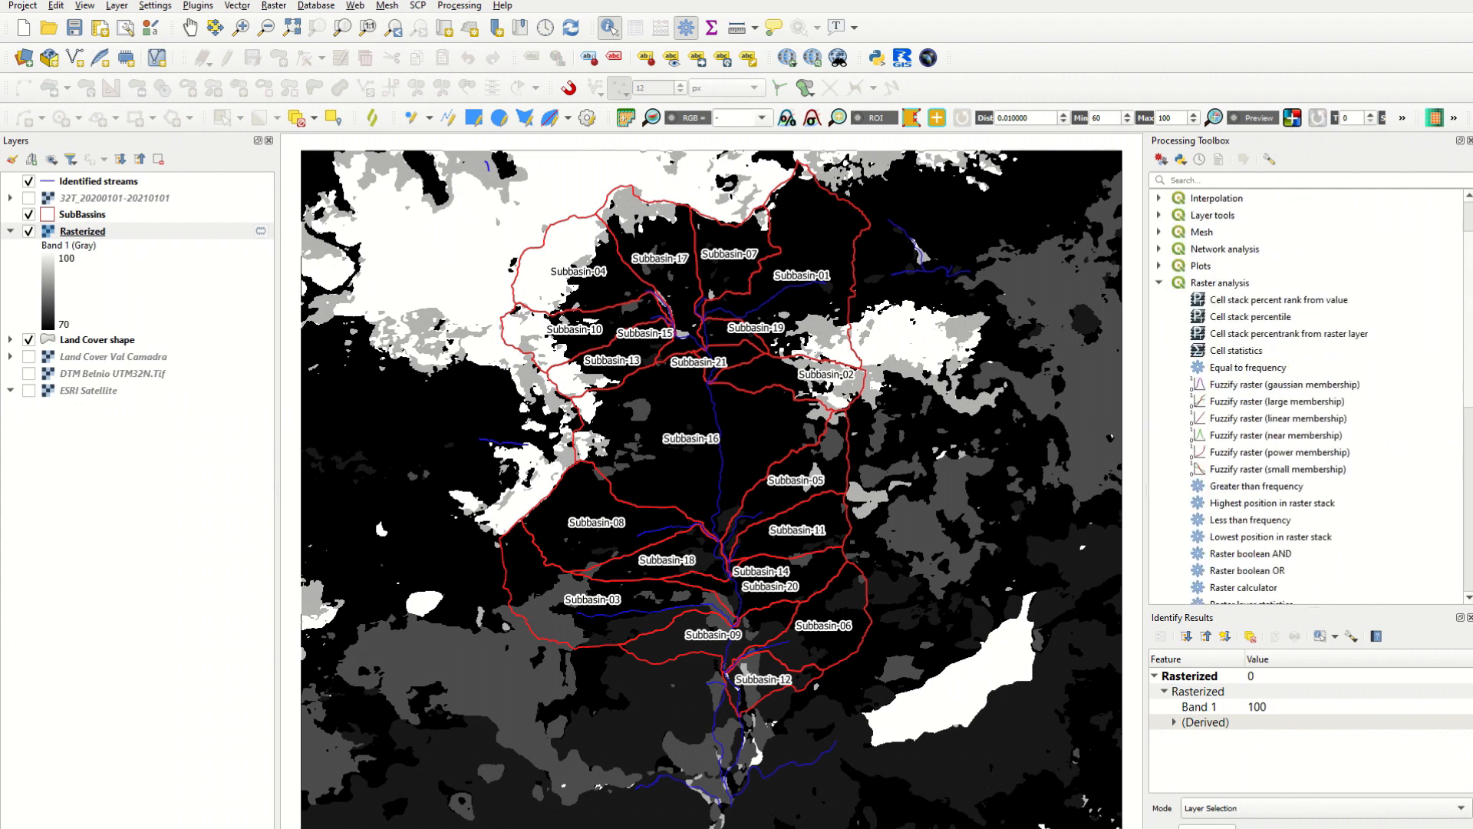
click(1159, 350)
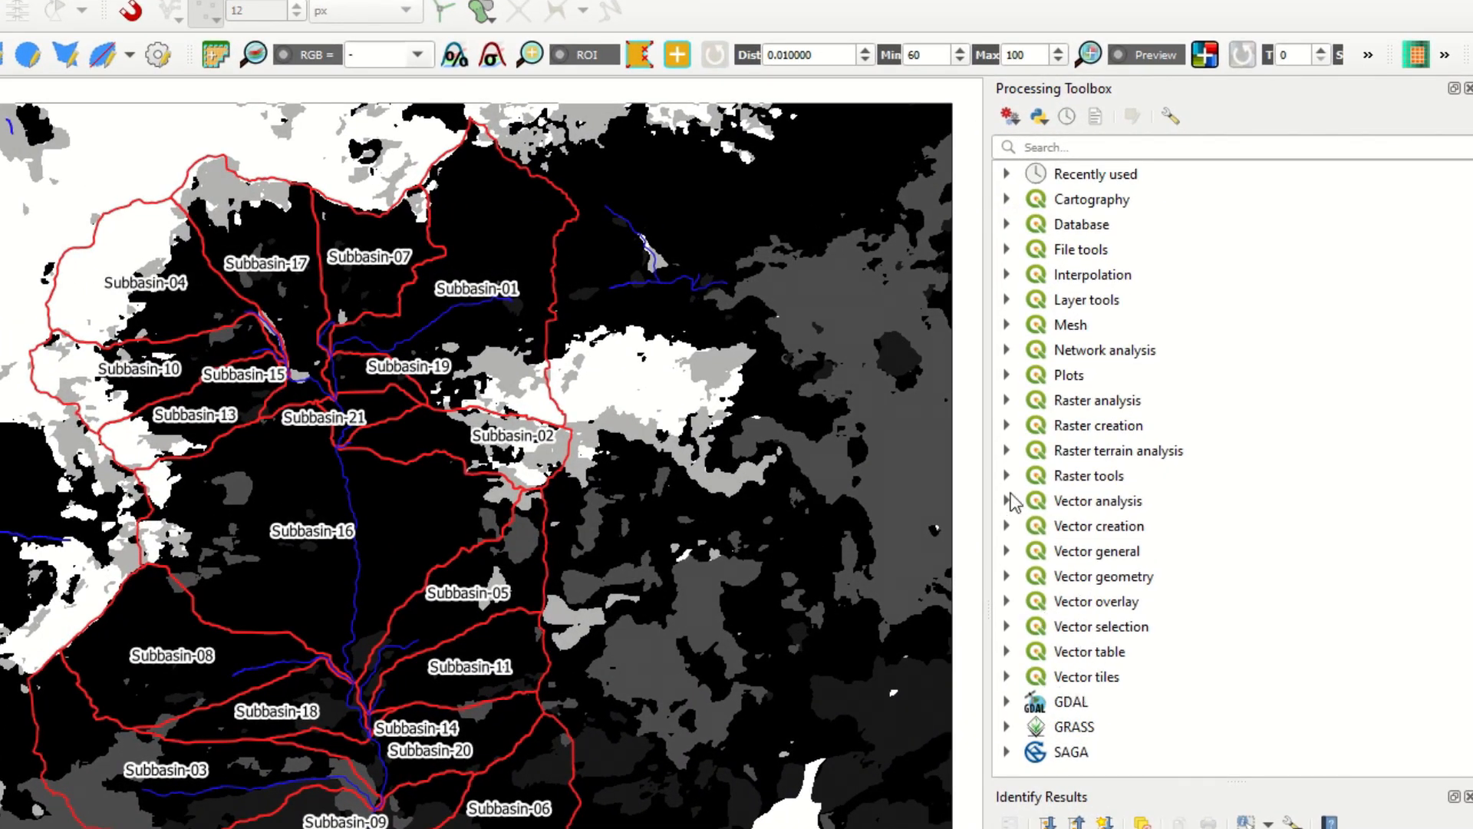
click(1007, 401)
drag(1466, 384, 1456, 570)
double_click(1103, 699)
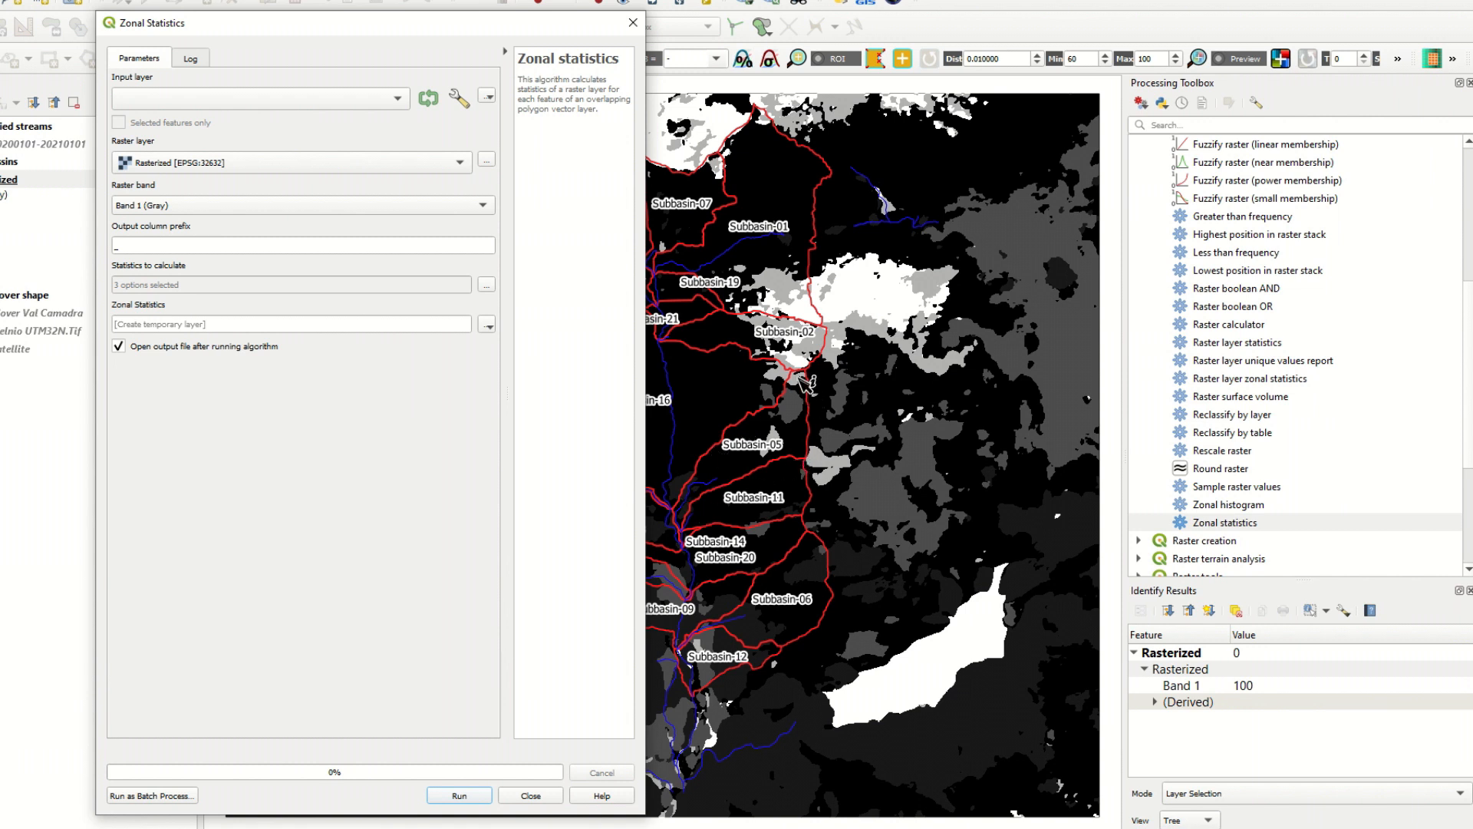
click(186, 106)
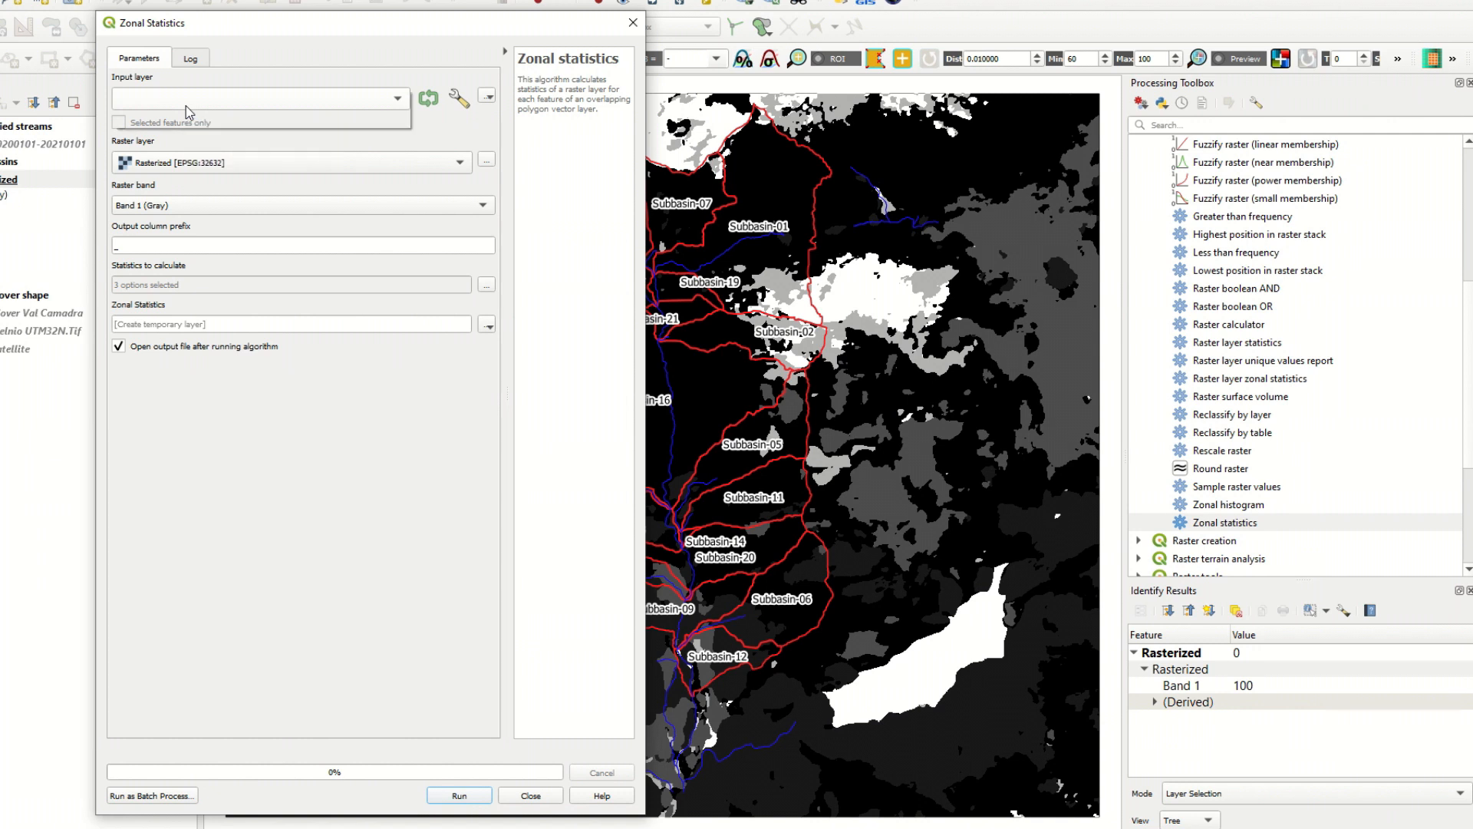
click(186, 116)
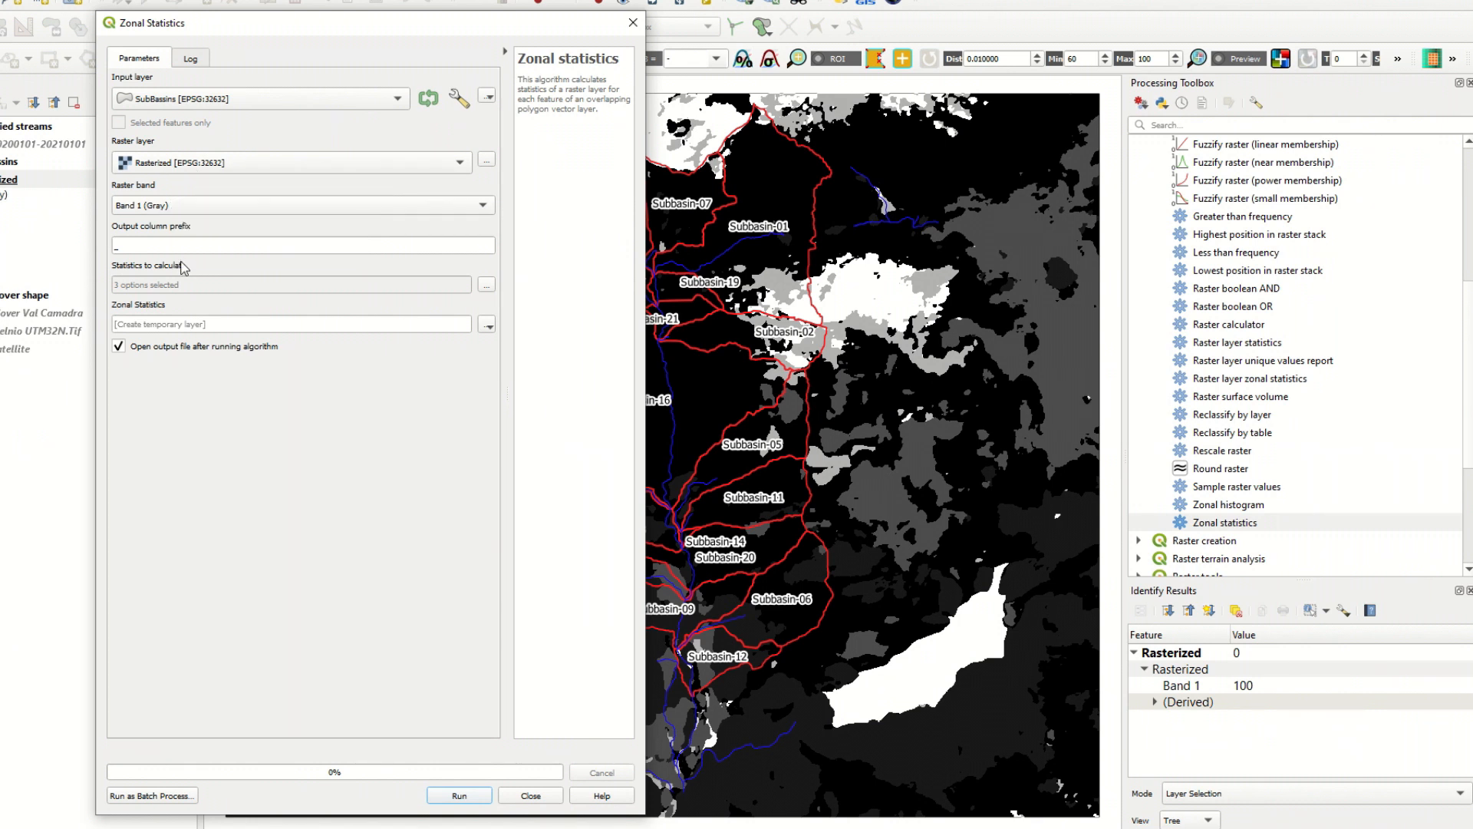
Restrict the statistics to Mean only, run Zonal Statistics to a temporary layer and close the dialog
click(491, 282)
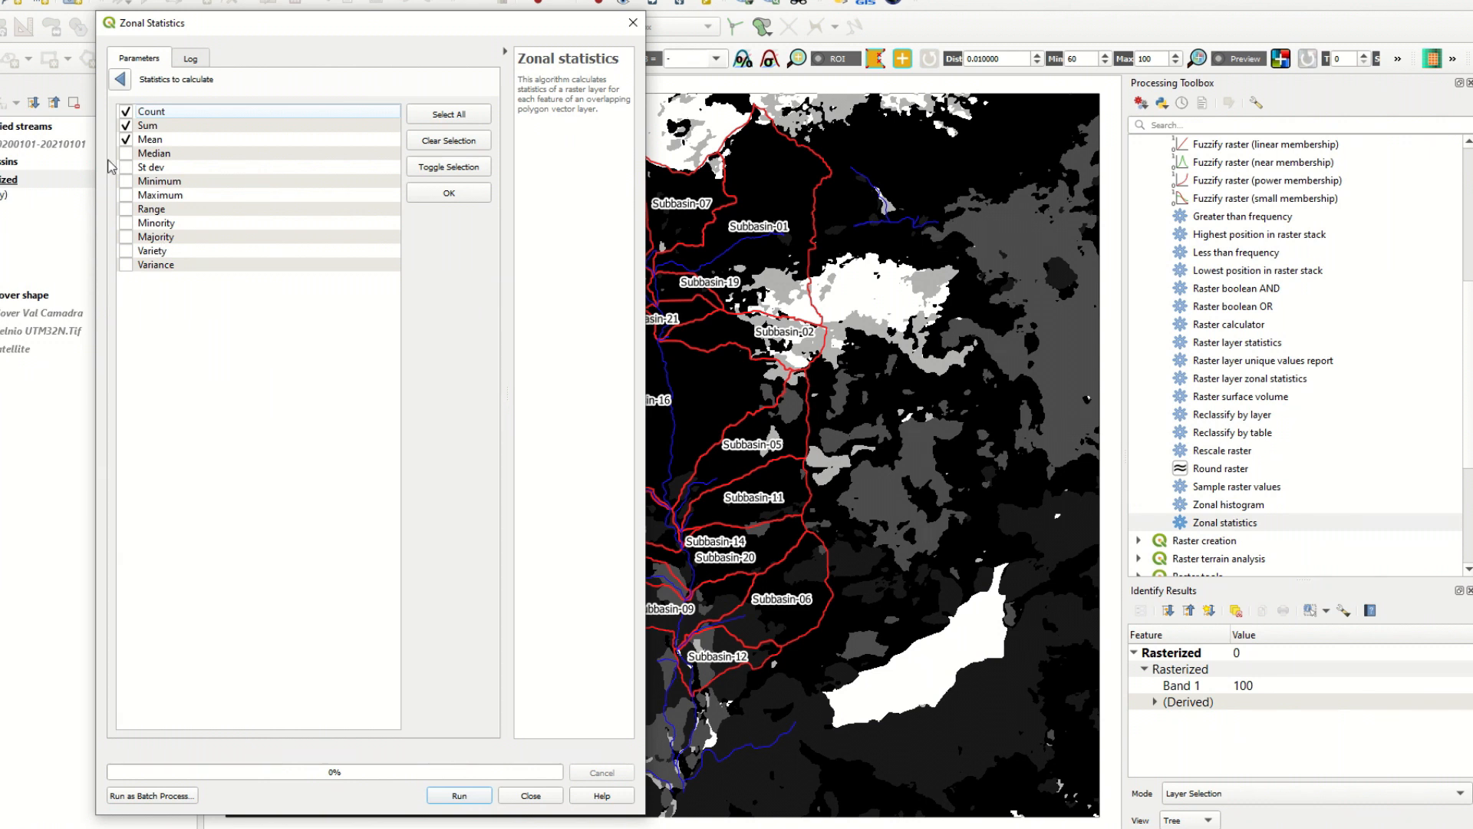
click(125, 125)
click(125, 113)
click(123, 78)
click(462, 795)
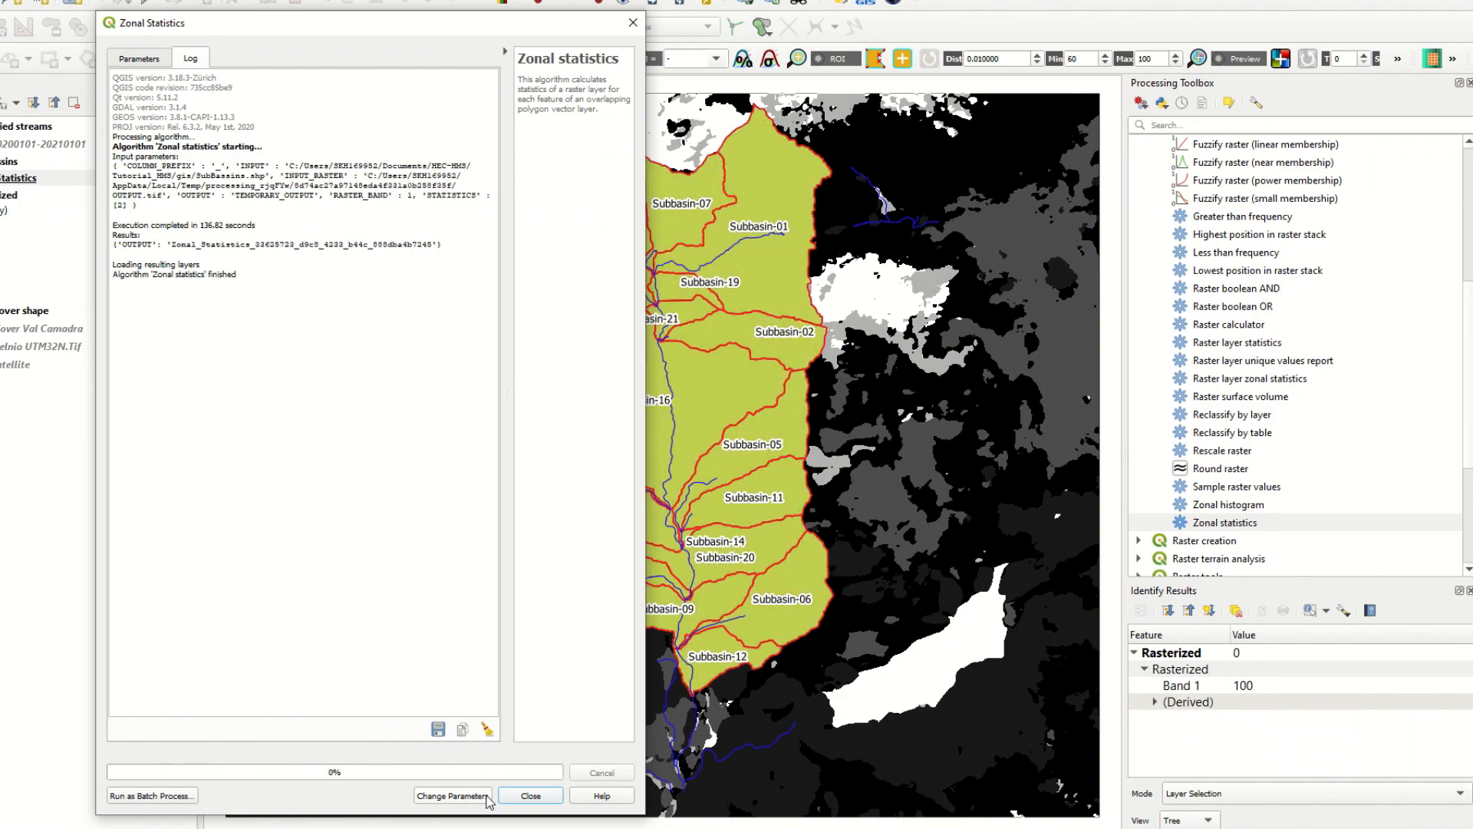
click(530, 795)
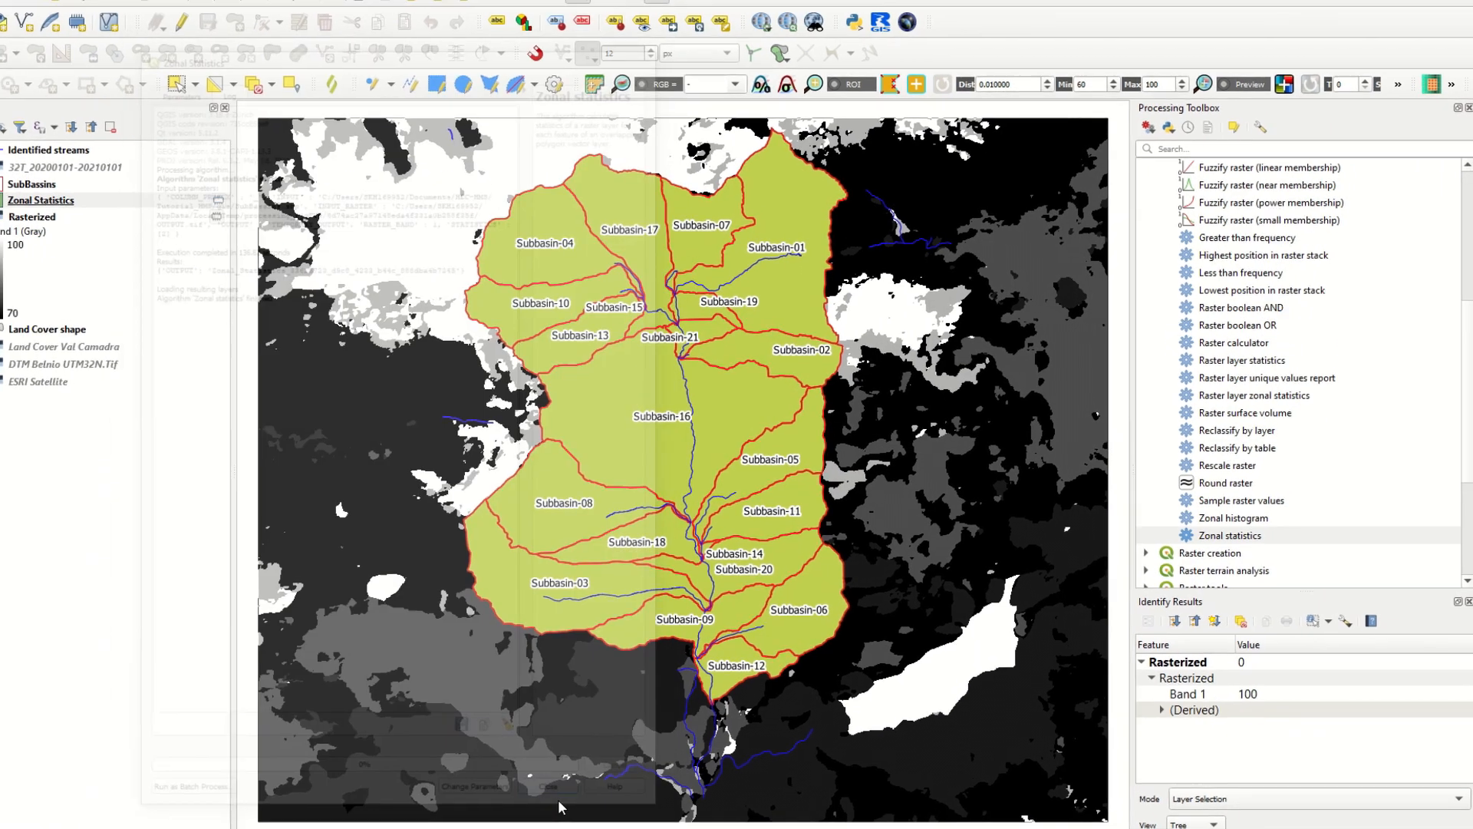
Review the mean CN value of each subbasin in the Zonal Statistics layer's attribute table
click(76, 231)
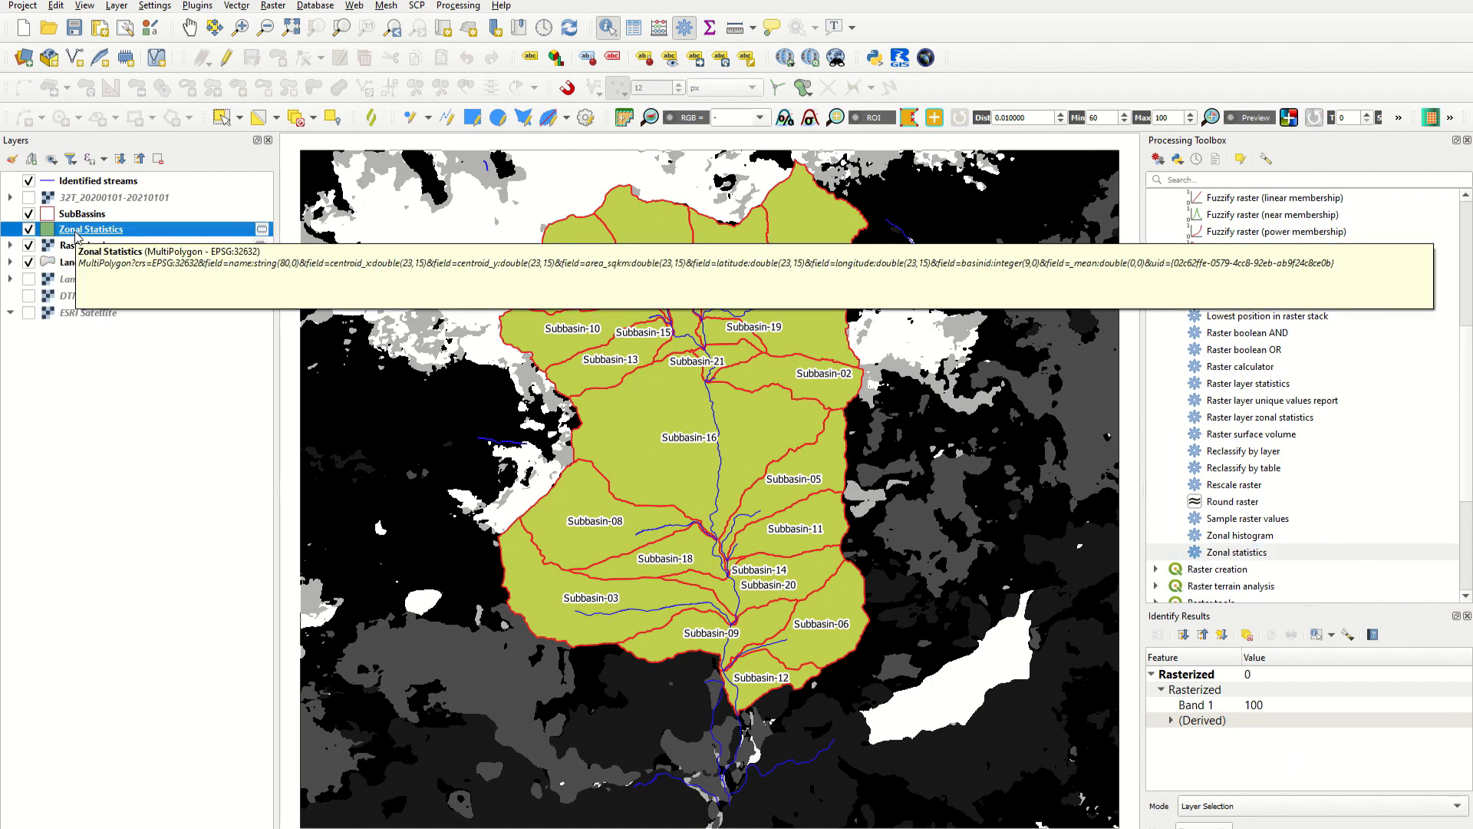
click(632, 31)
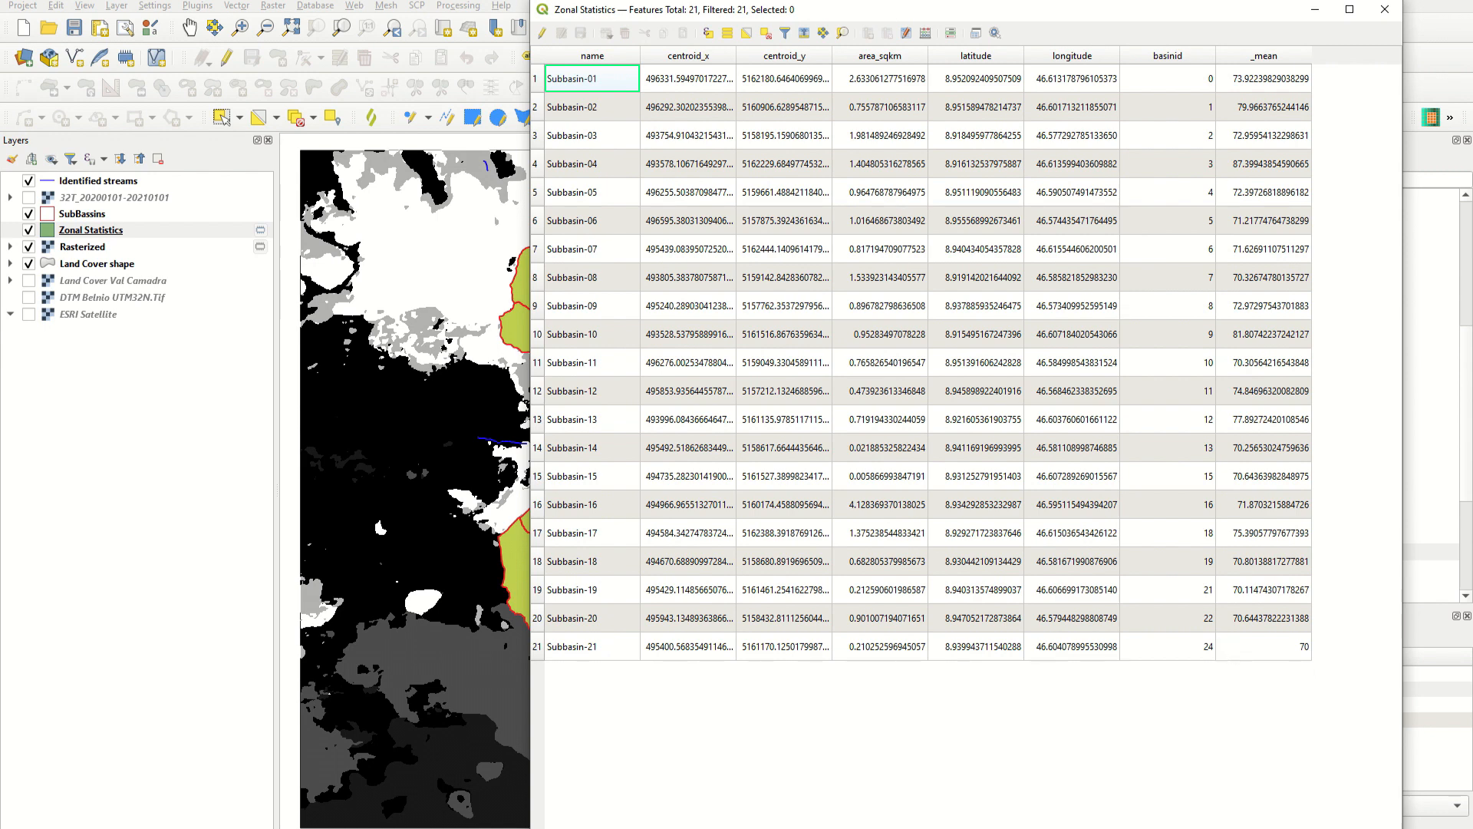
click(1392, 14)
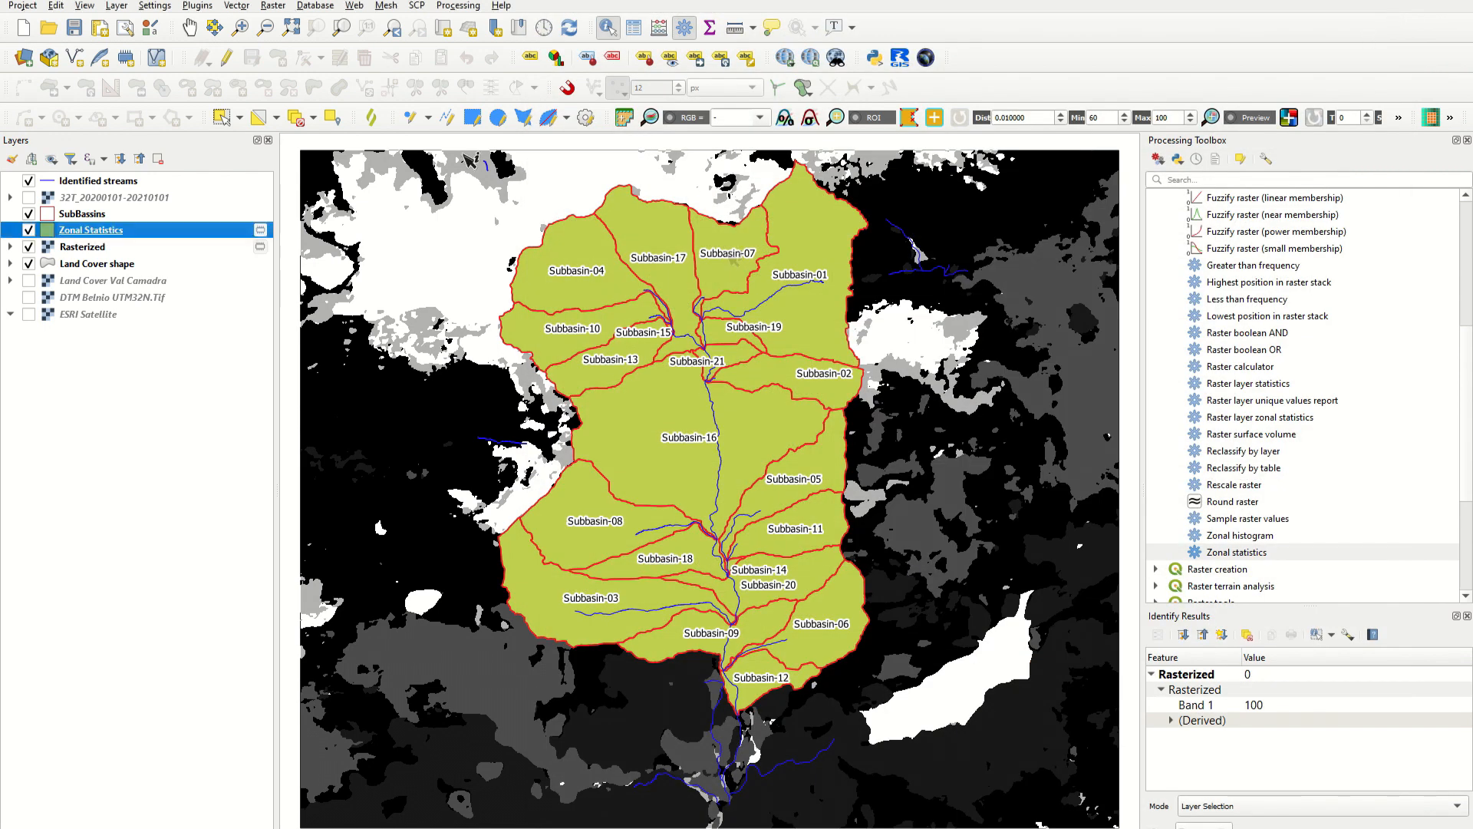
Hide the Rasterized and Zonal Statistics layers and examine the land cover around Subbasin-21
click(29, 246)
click(28, 230)
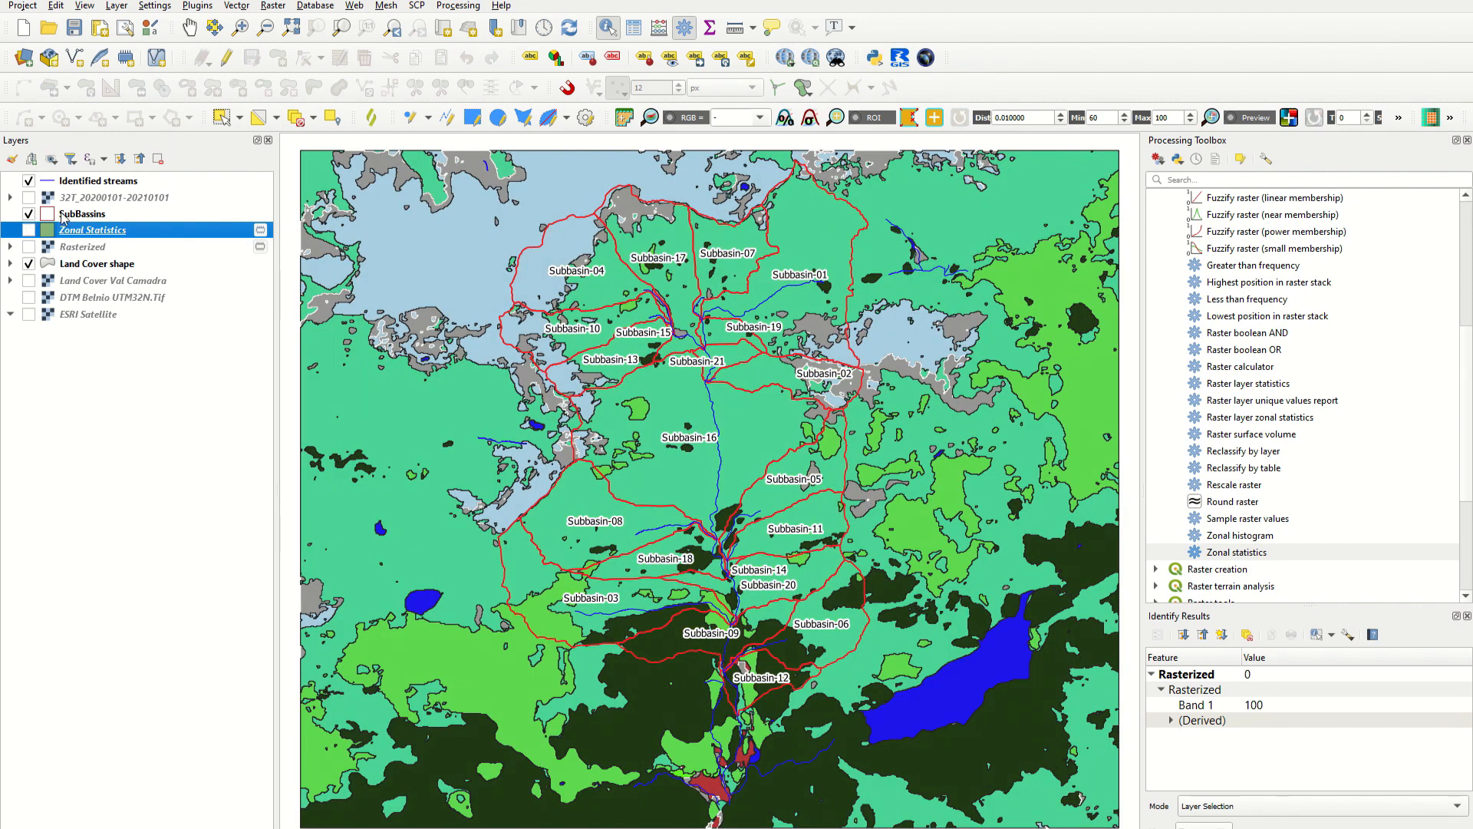
click(64, 216)
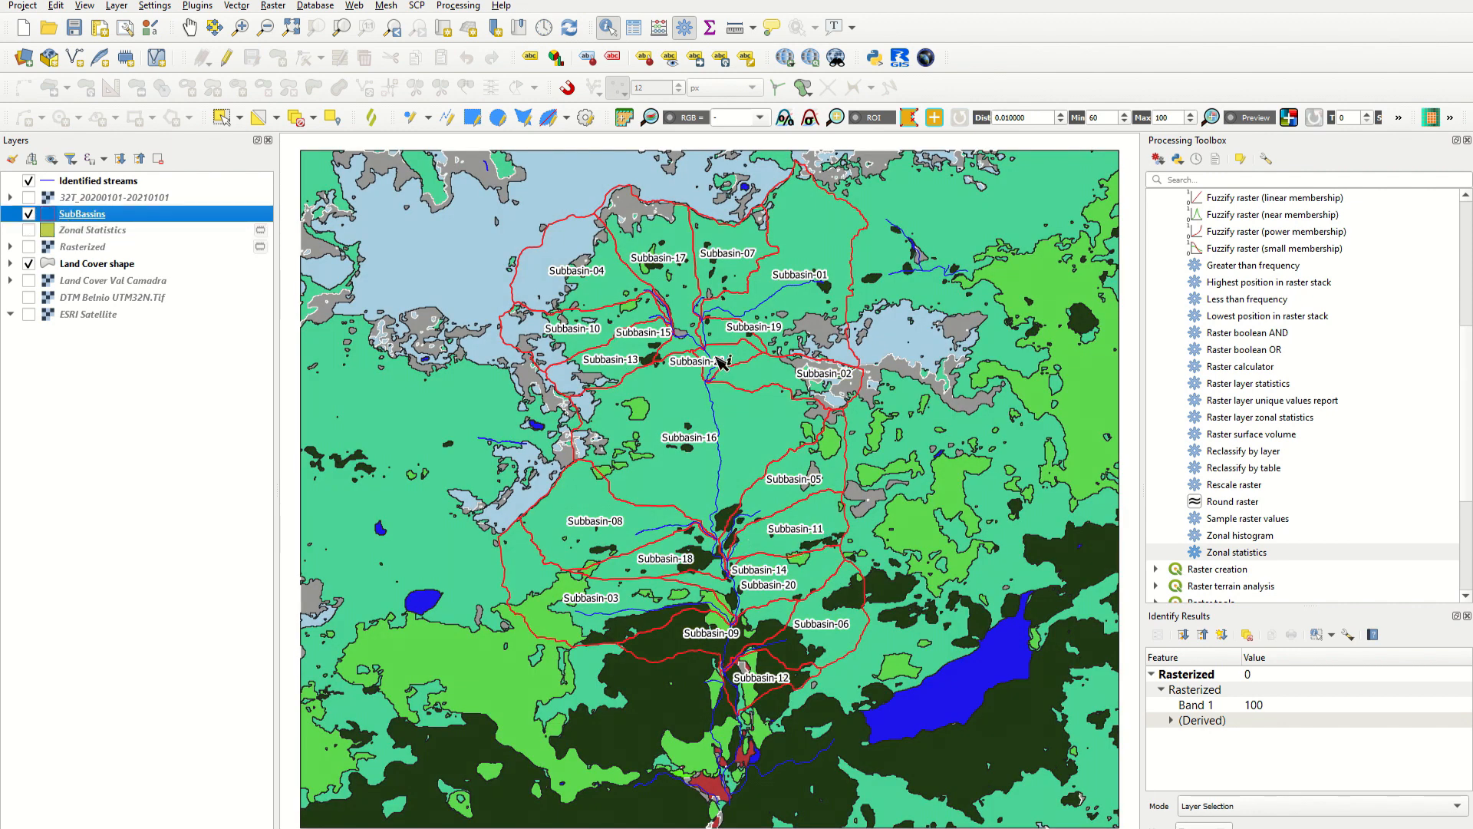
scroll(719, 363, up, 3)
scroll(719, 362, up, 1)
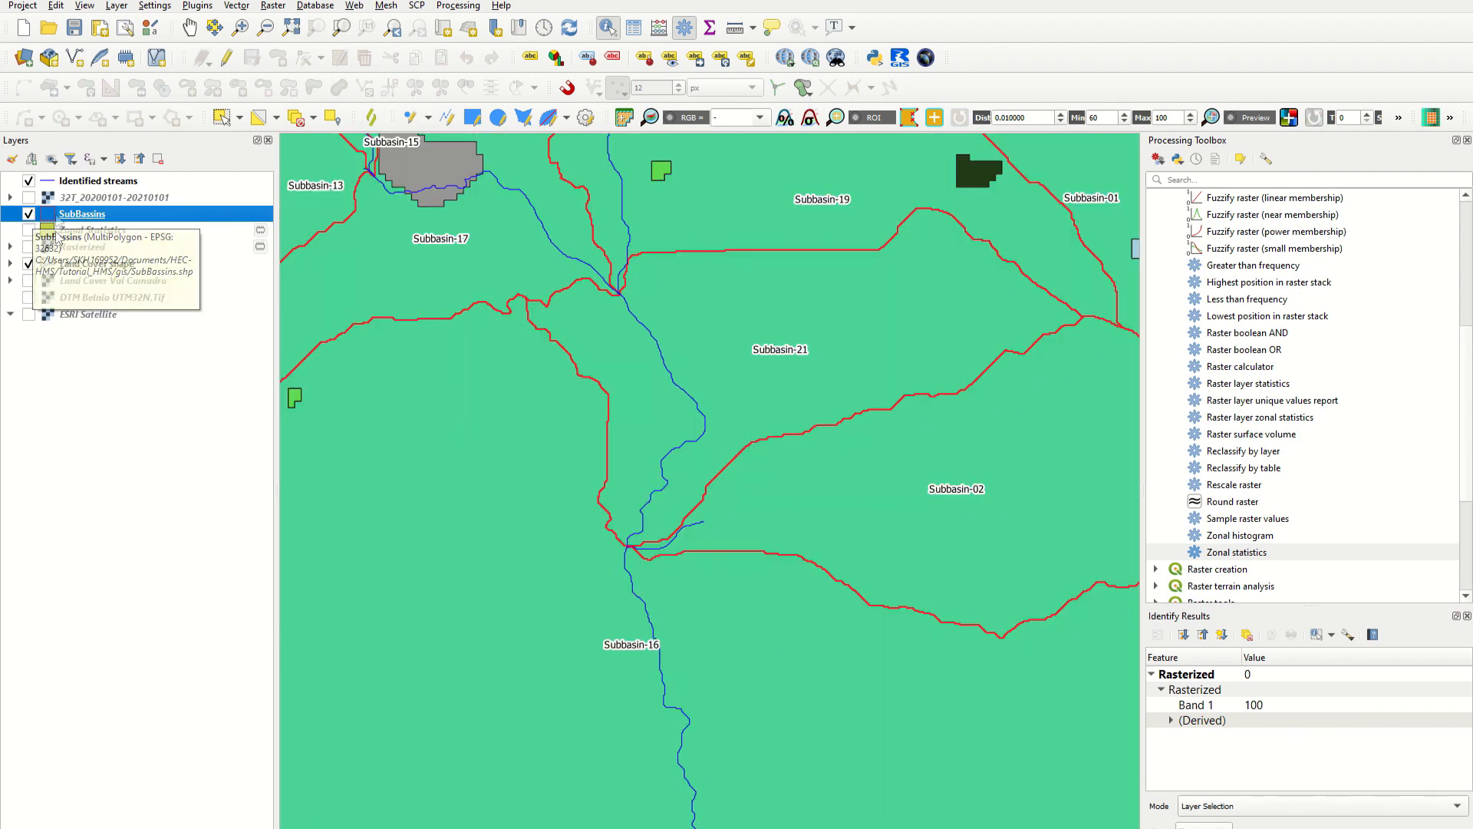
Expand the Land Cover shape classes, show ESRI Satellite and hide Land Cover shape to compare the classification with the imagery
click(10, 263)
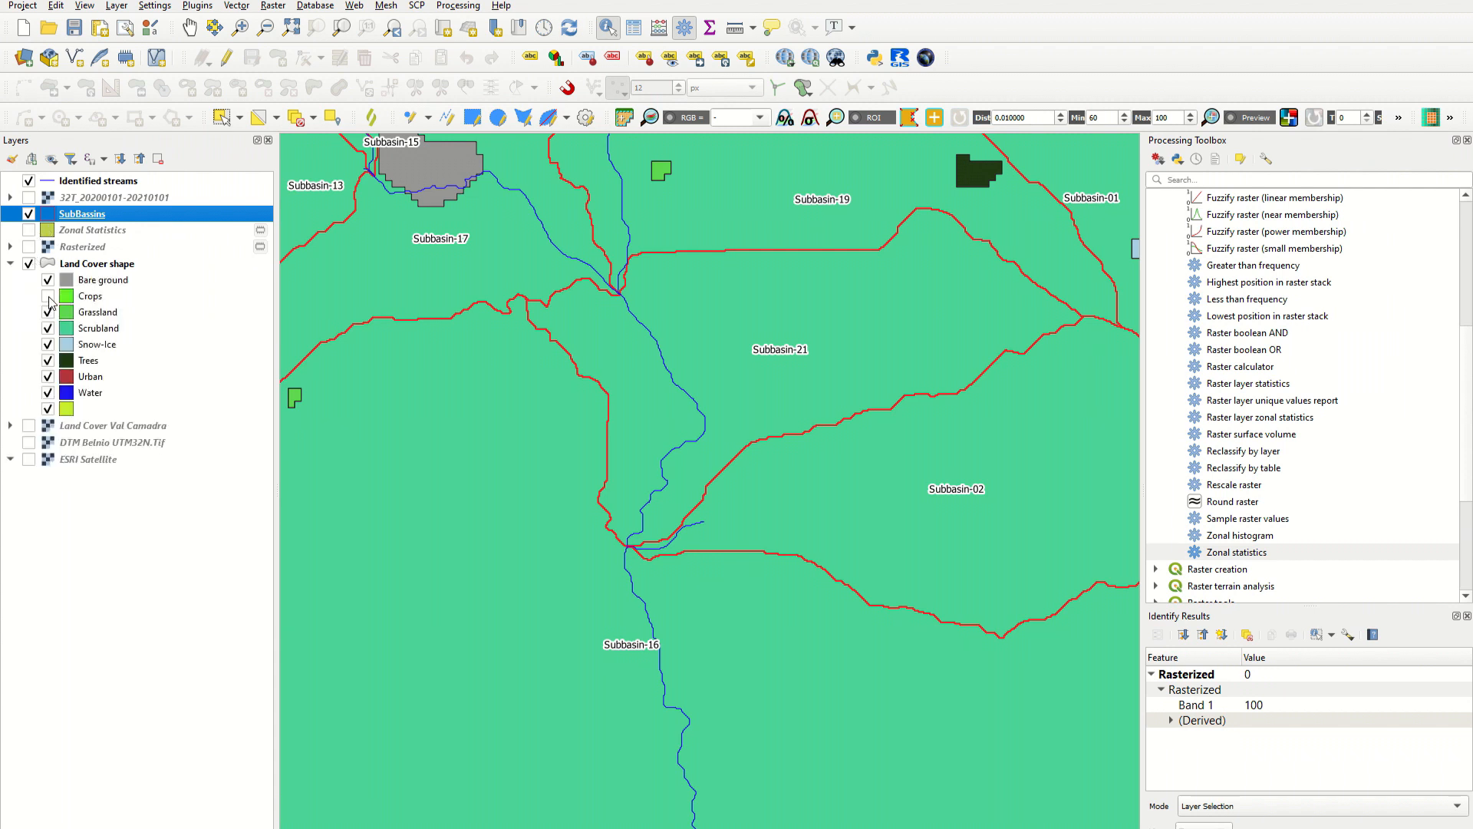
click(48, 297)
click(30, 460)
click(28, 263)
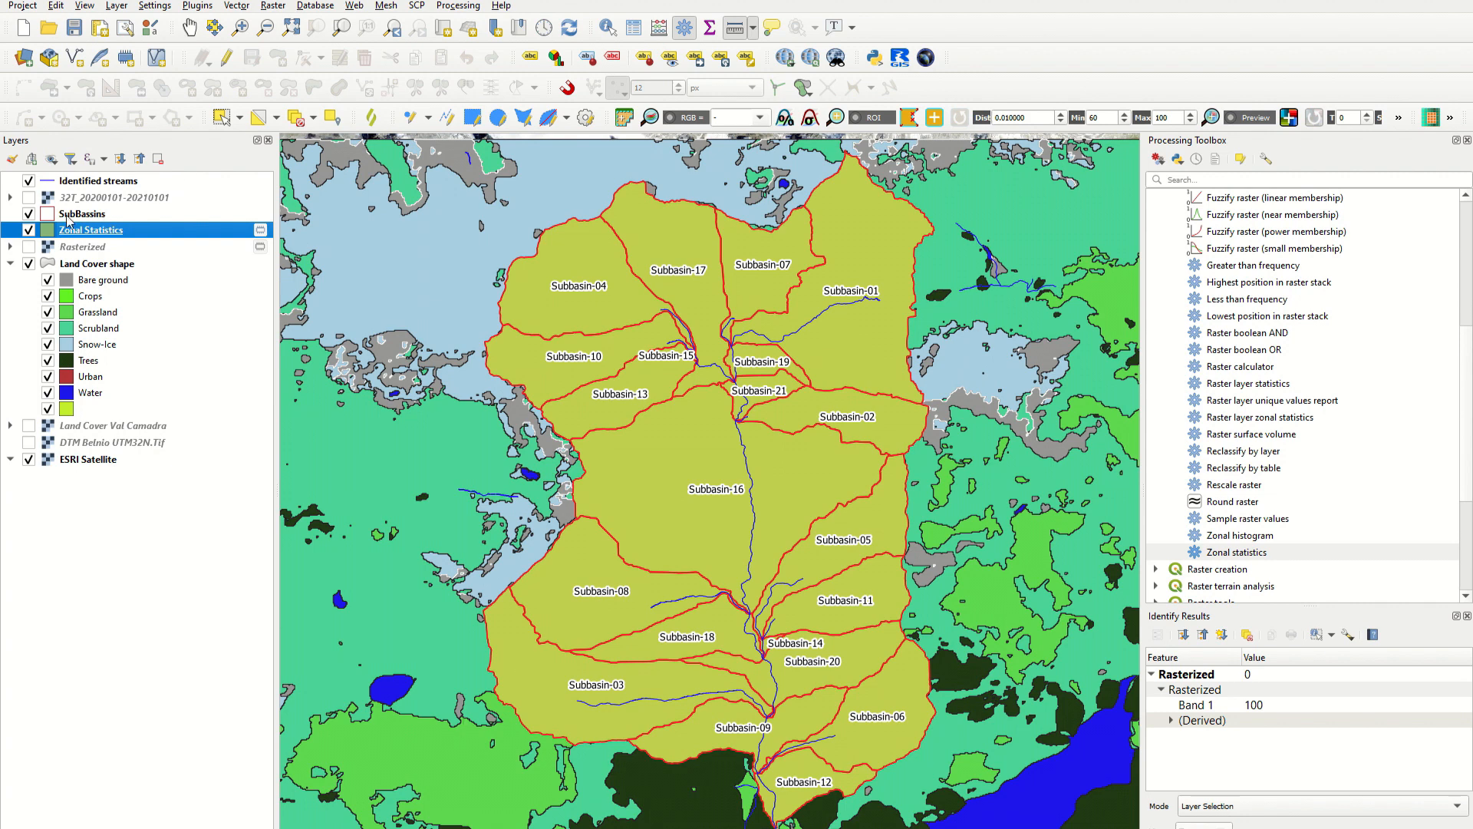
Start exporting the Zonal Statistics layer's features with Comma Separated Value [CSV] as the format
mouse_move(84, 237)
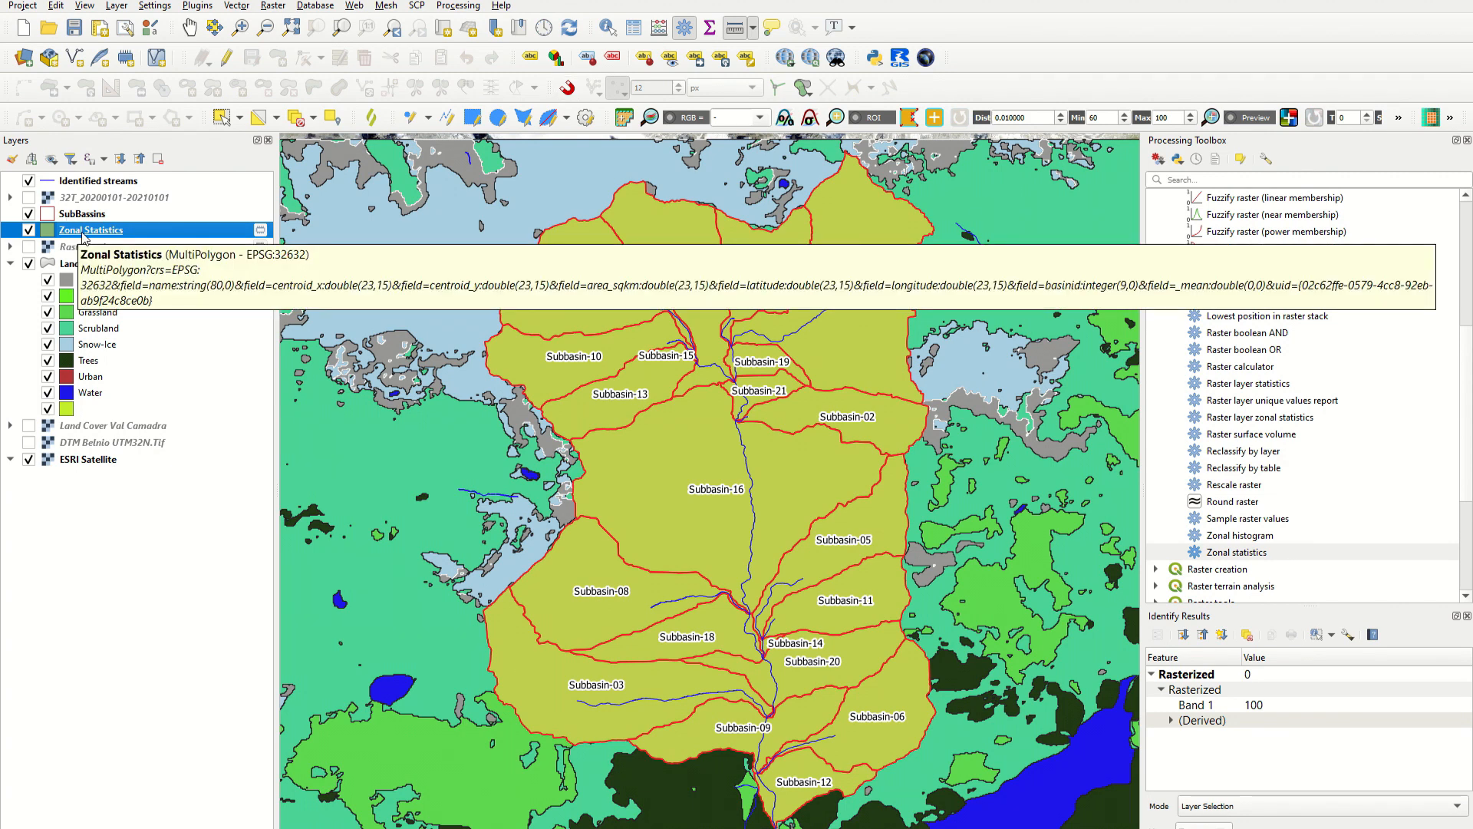
right_click(77, 234)
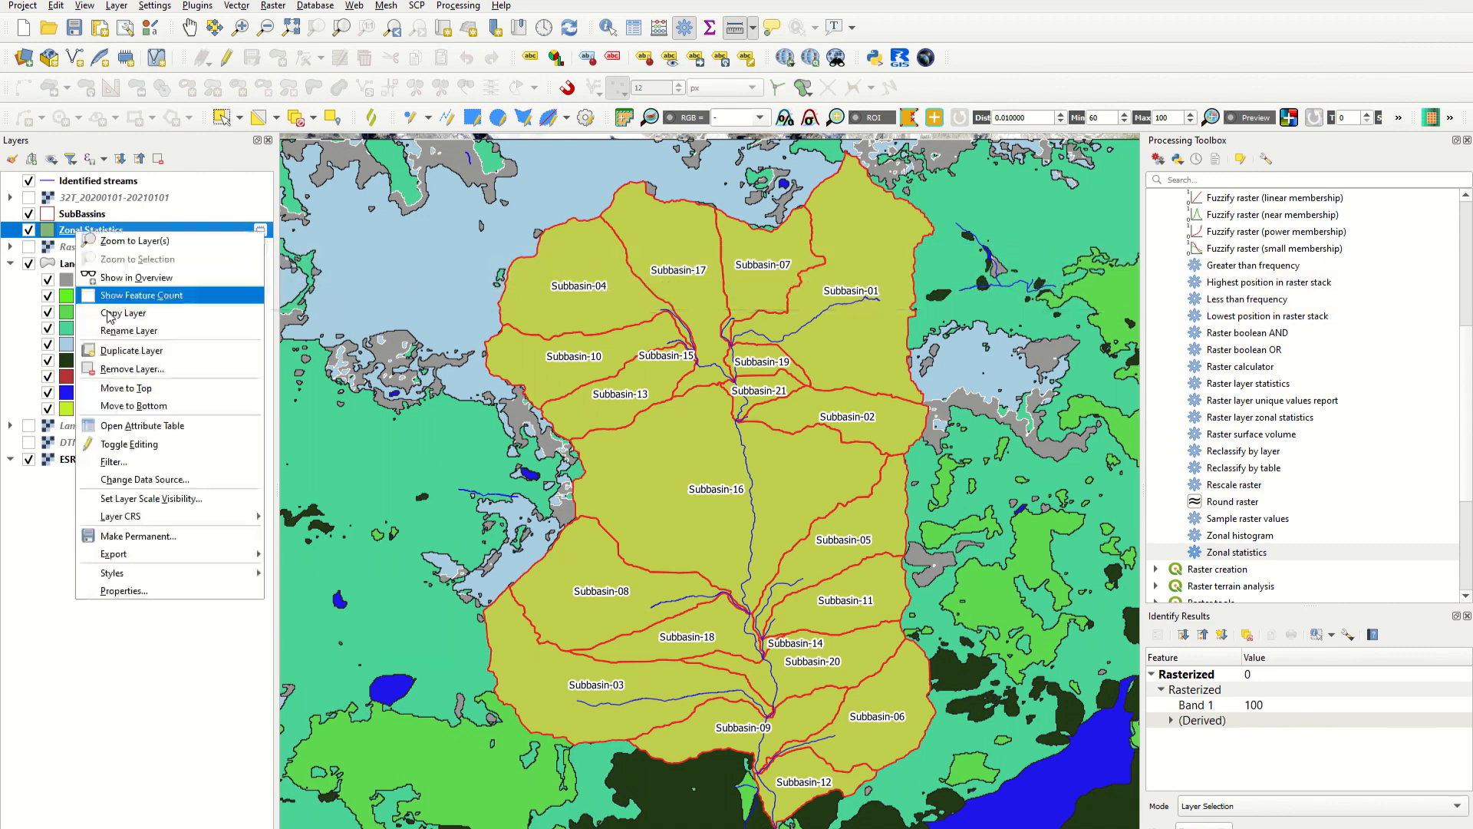
mouse_move(148, 564)
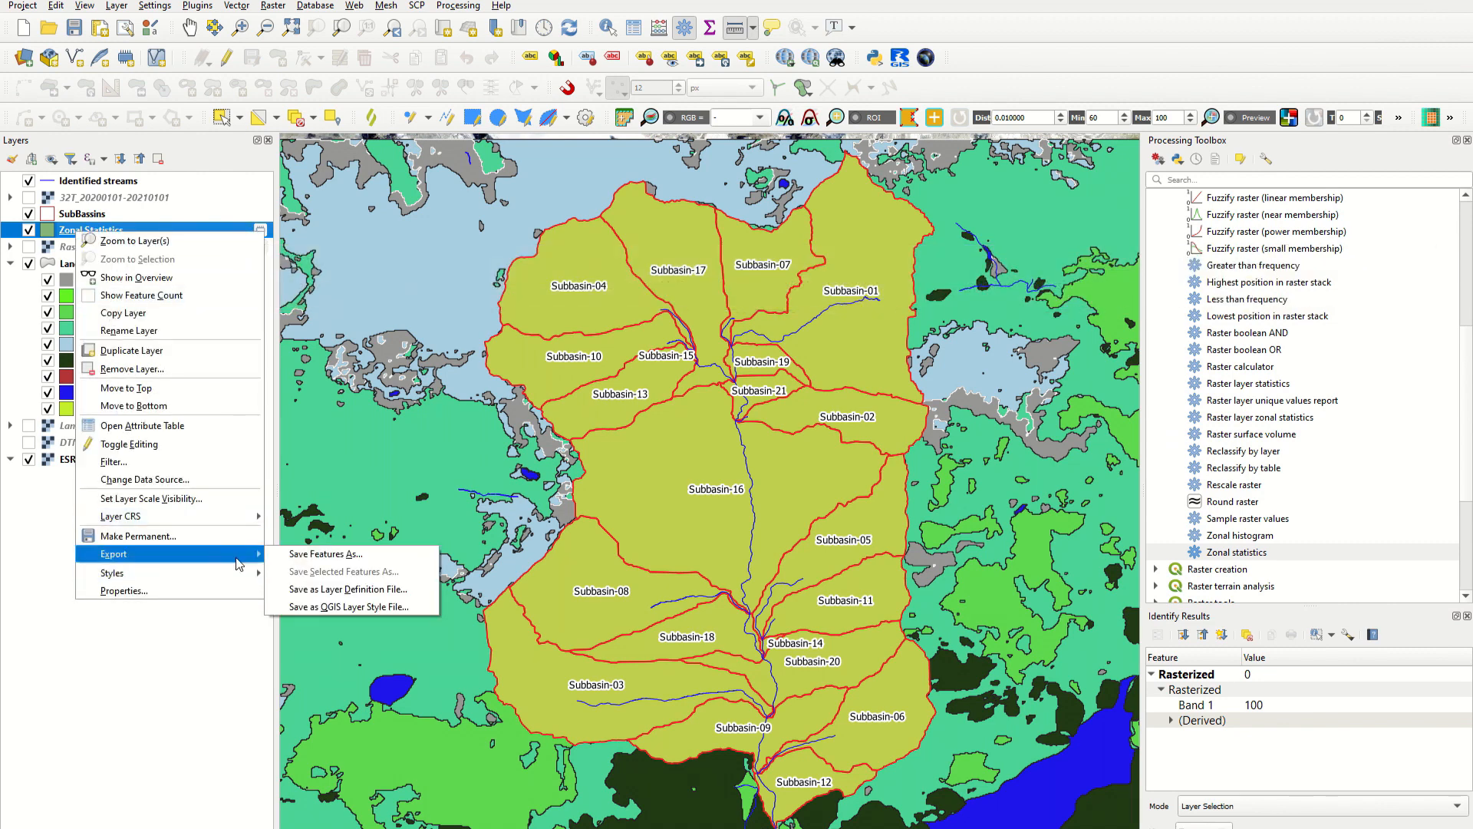
click(294, 559)
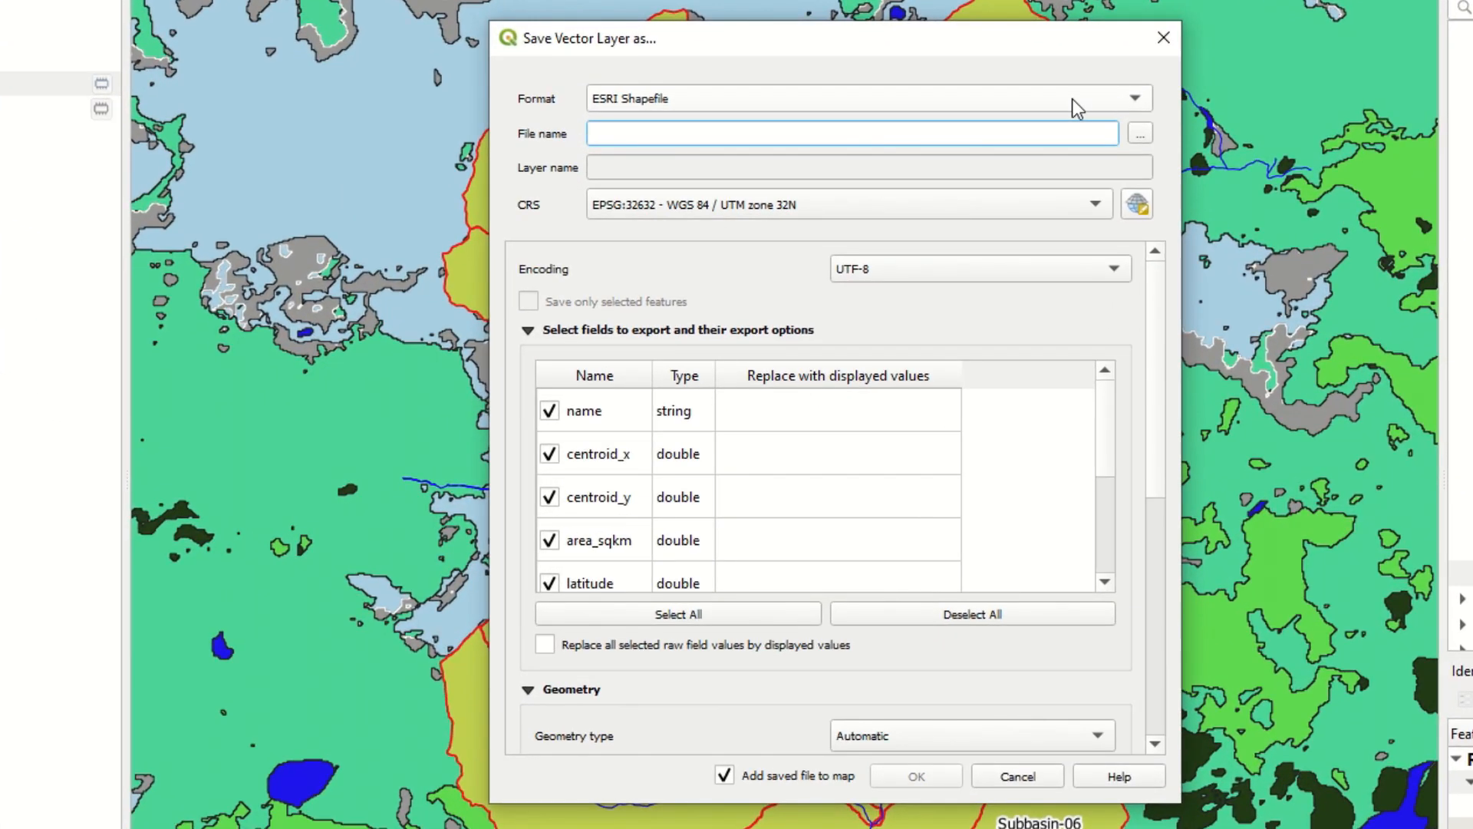
click(1065, 96)
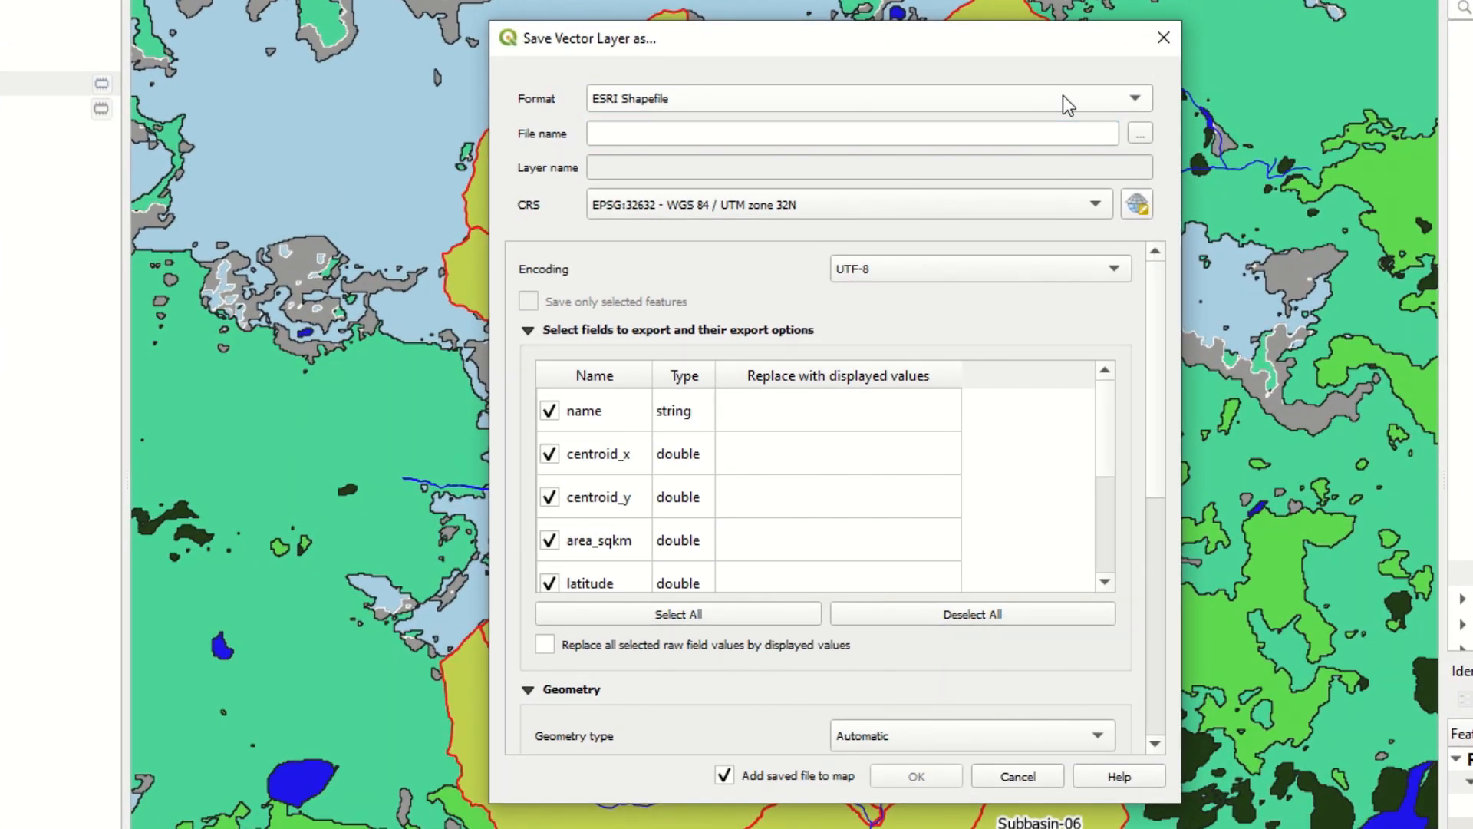
click(1062, 95)
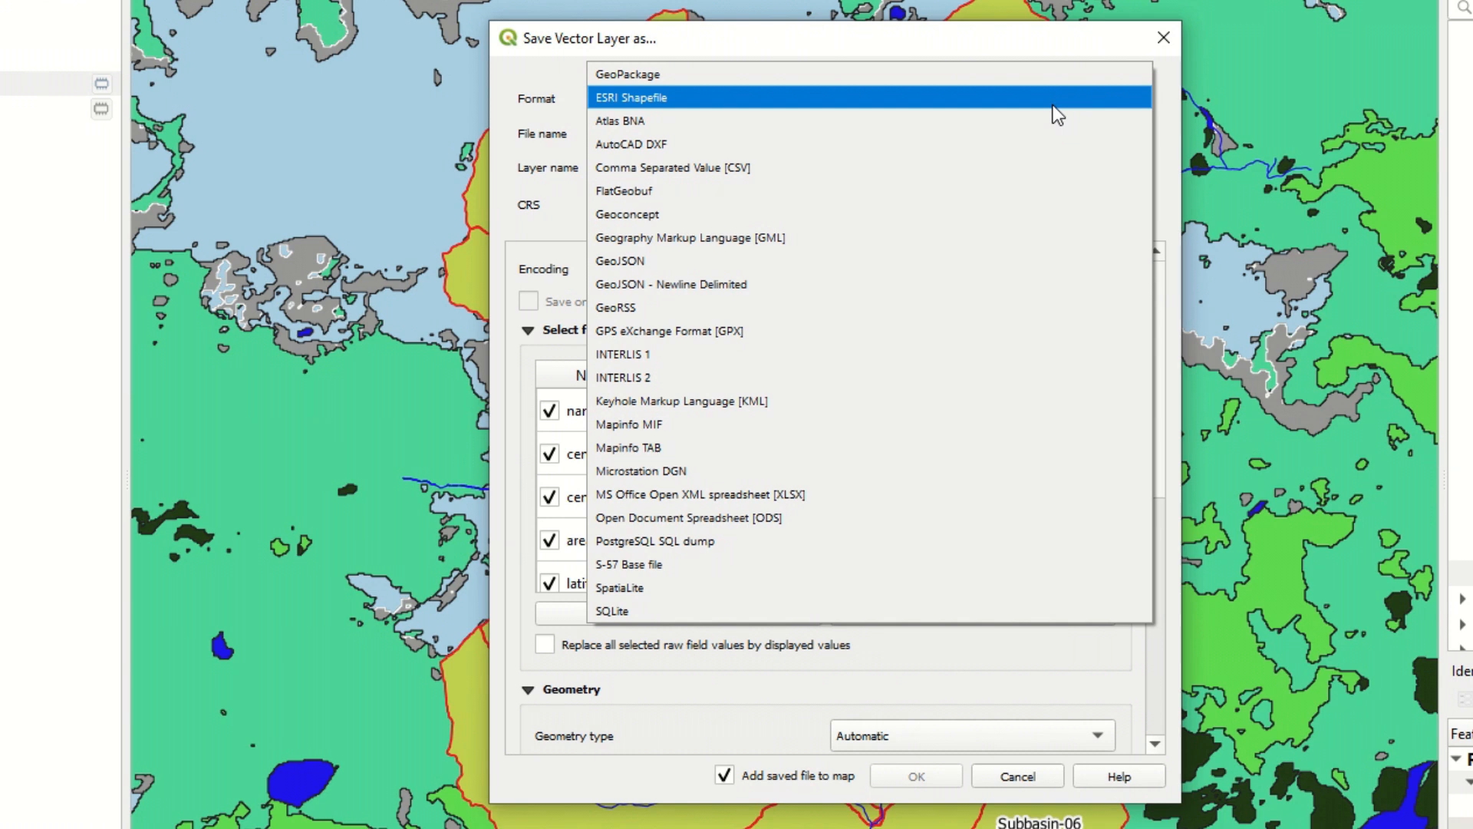
click(793, 169)
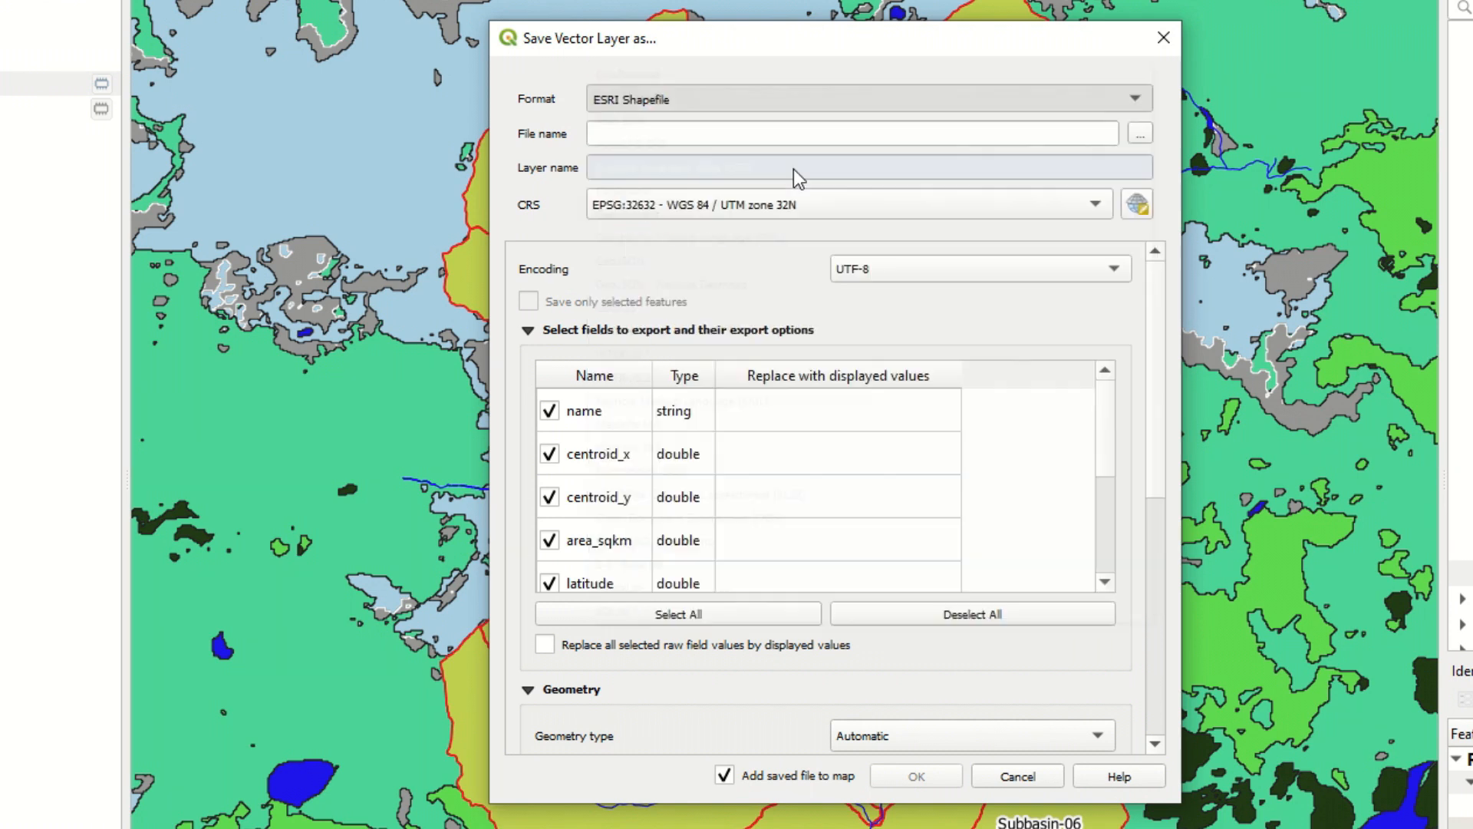
Choose the terrain folder inside Documents > HEC-HMS > Tutorial_HMS as the destination of the CSV export
click(1140, 133)
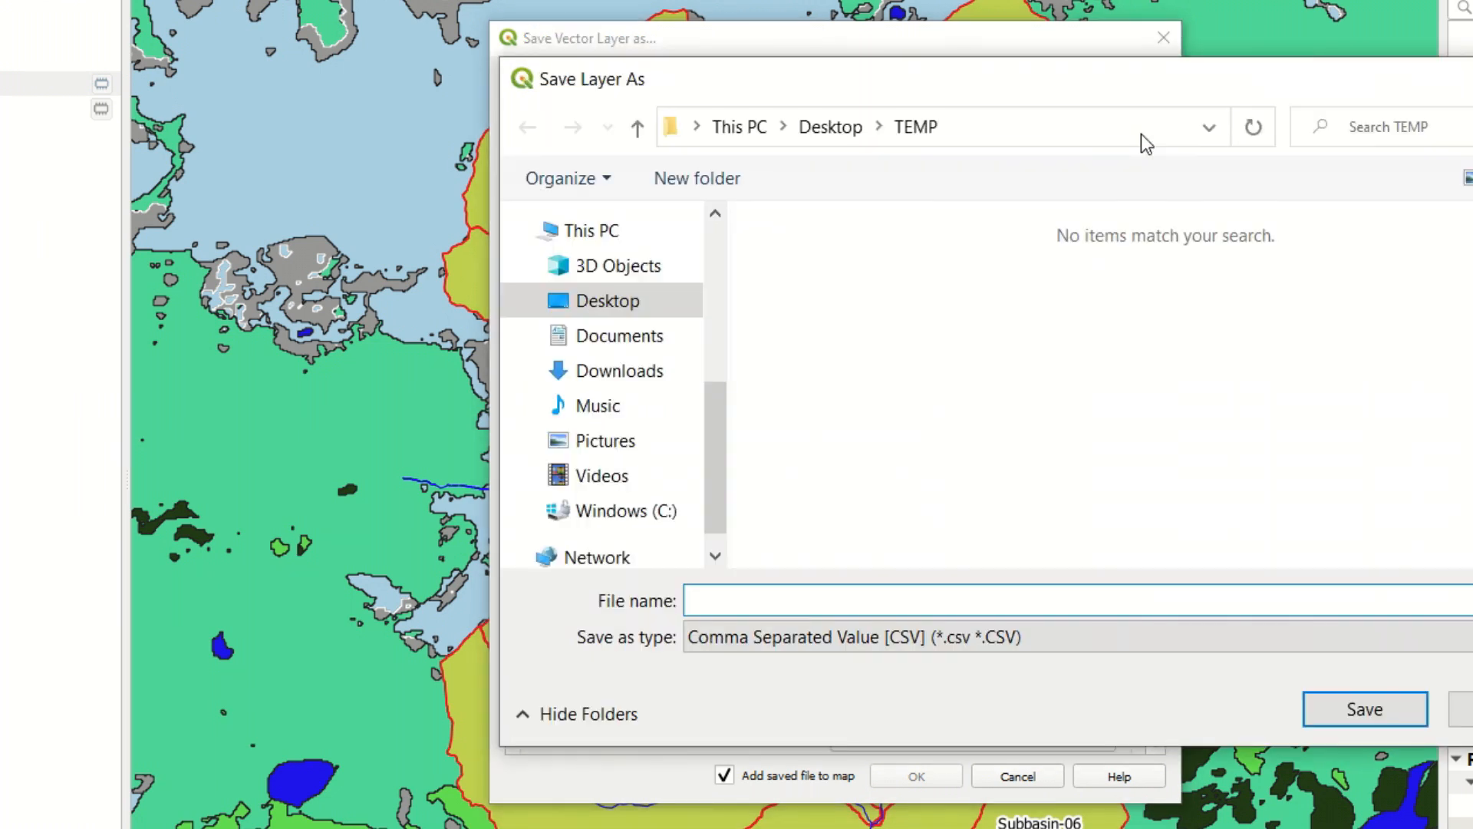
click(619, 336)
double_click(840, 423)
double_click(832, 303)
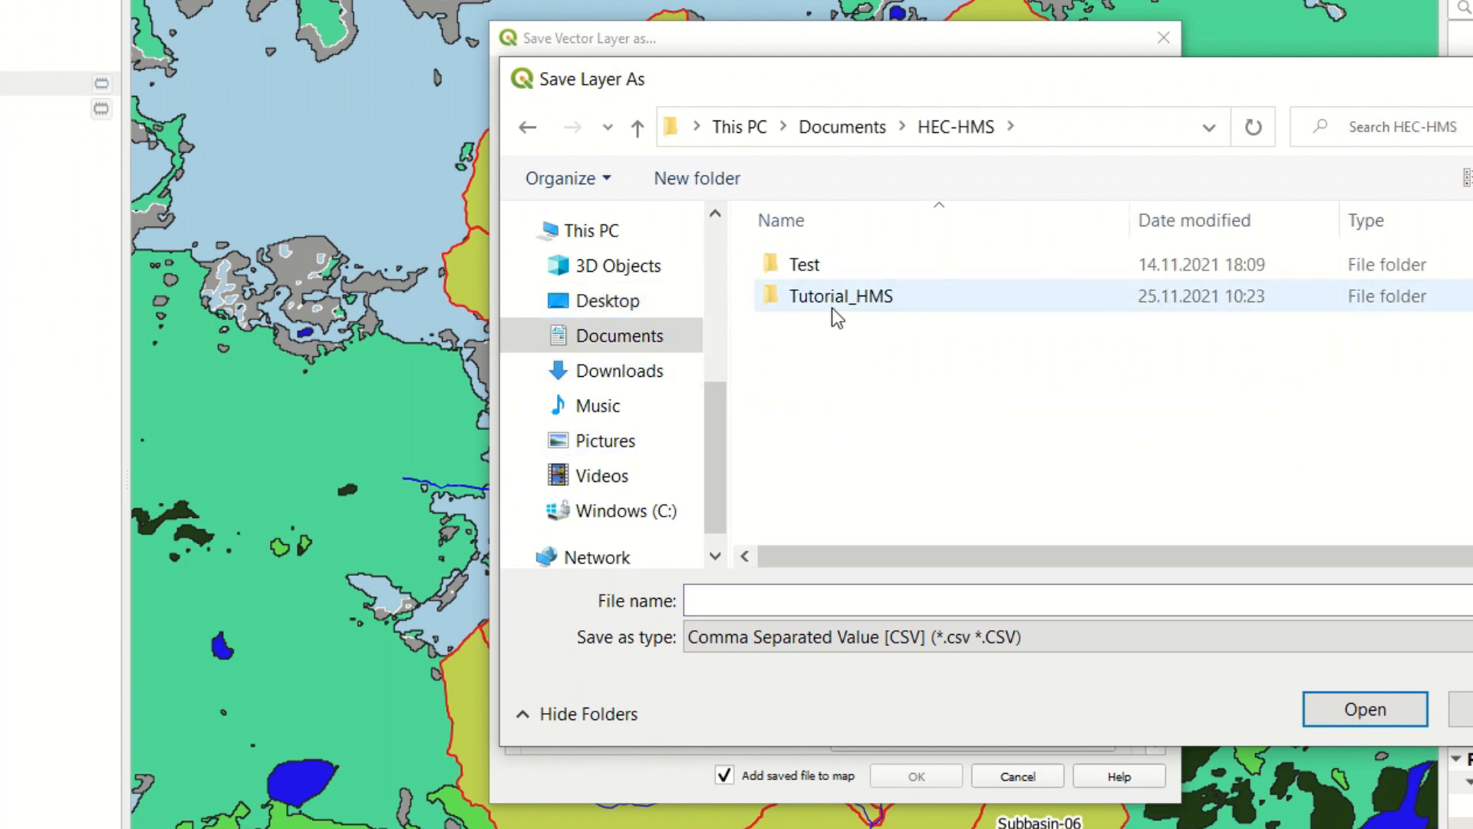
scroll(832, 518, down, 1)
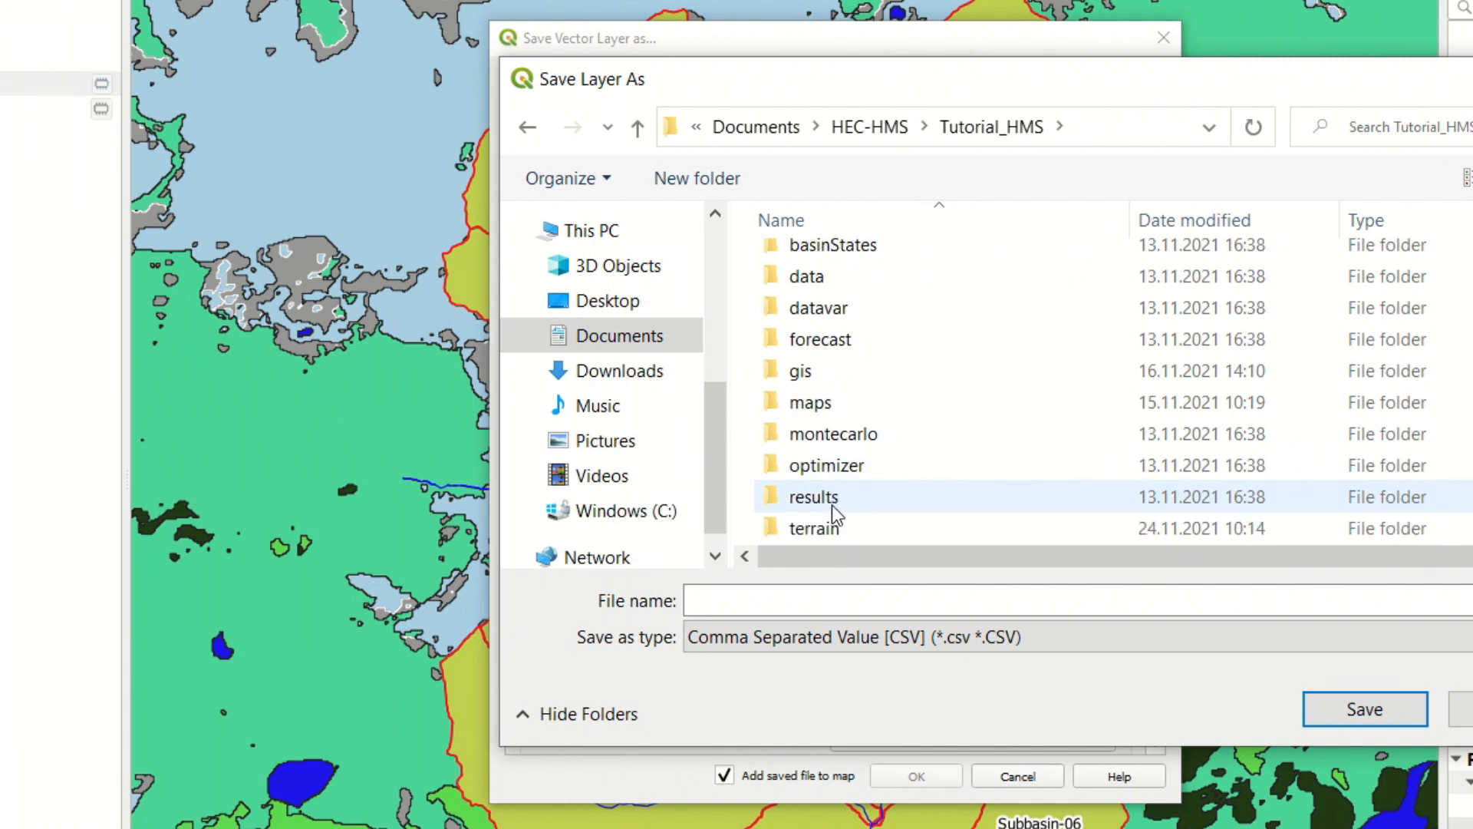
click(828, 531)
double_click(828, 531)
Name the CSV file CN subbassin and export the Zonal Statistics layer
text(CN)
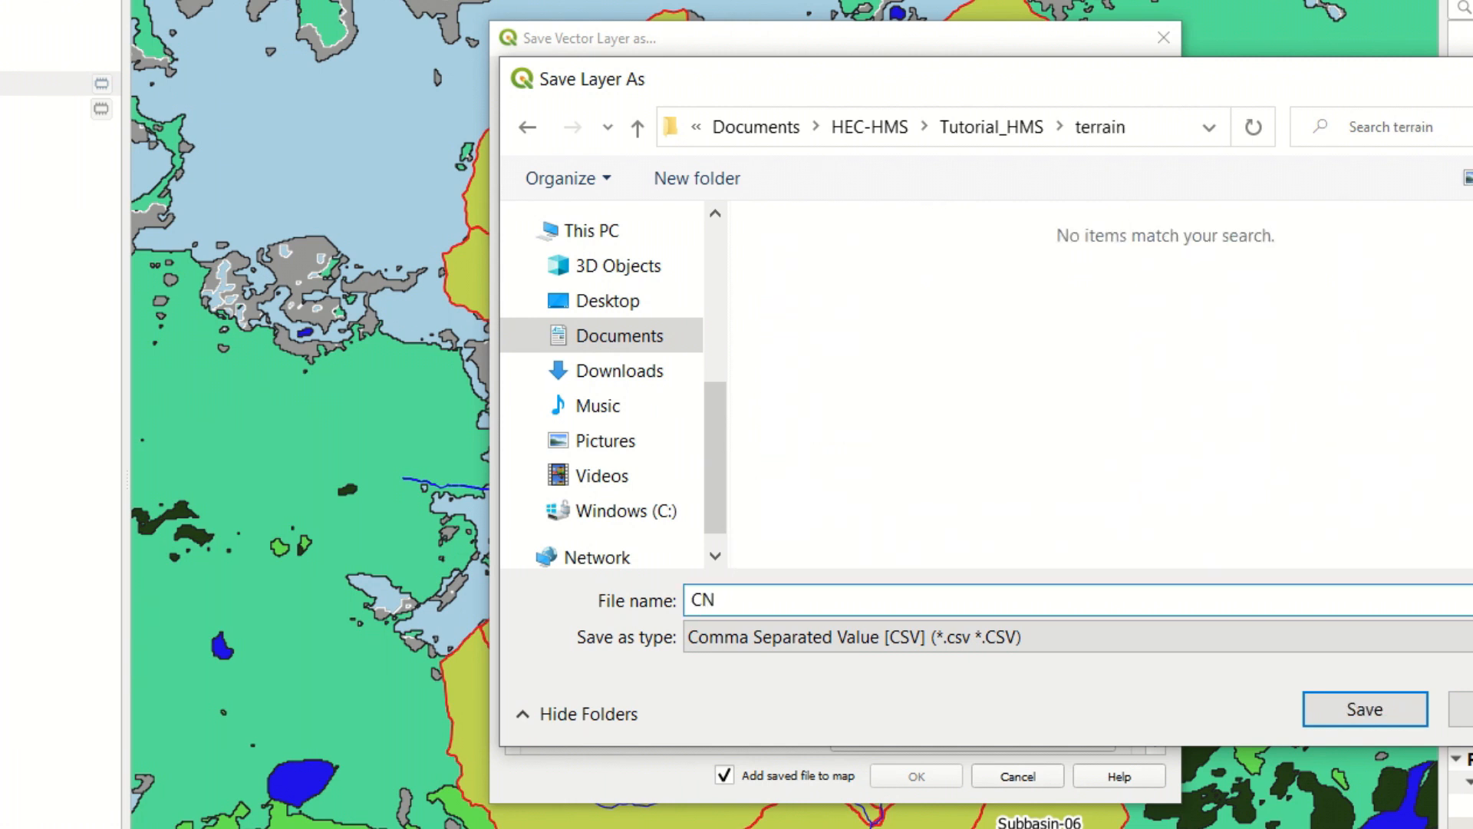
text( sub)
text(basin)
key(Return)
click(928, 777)
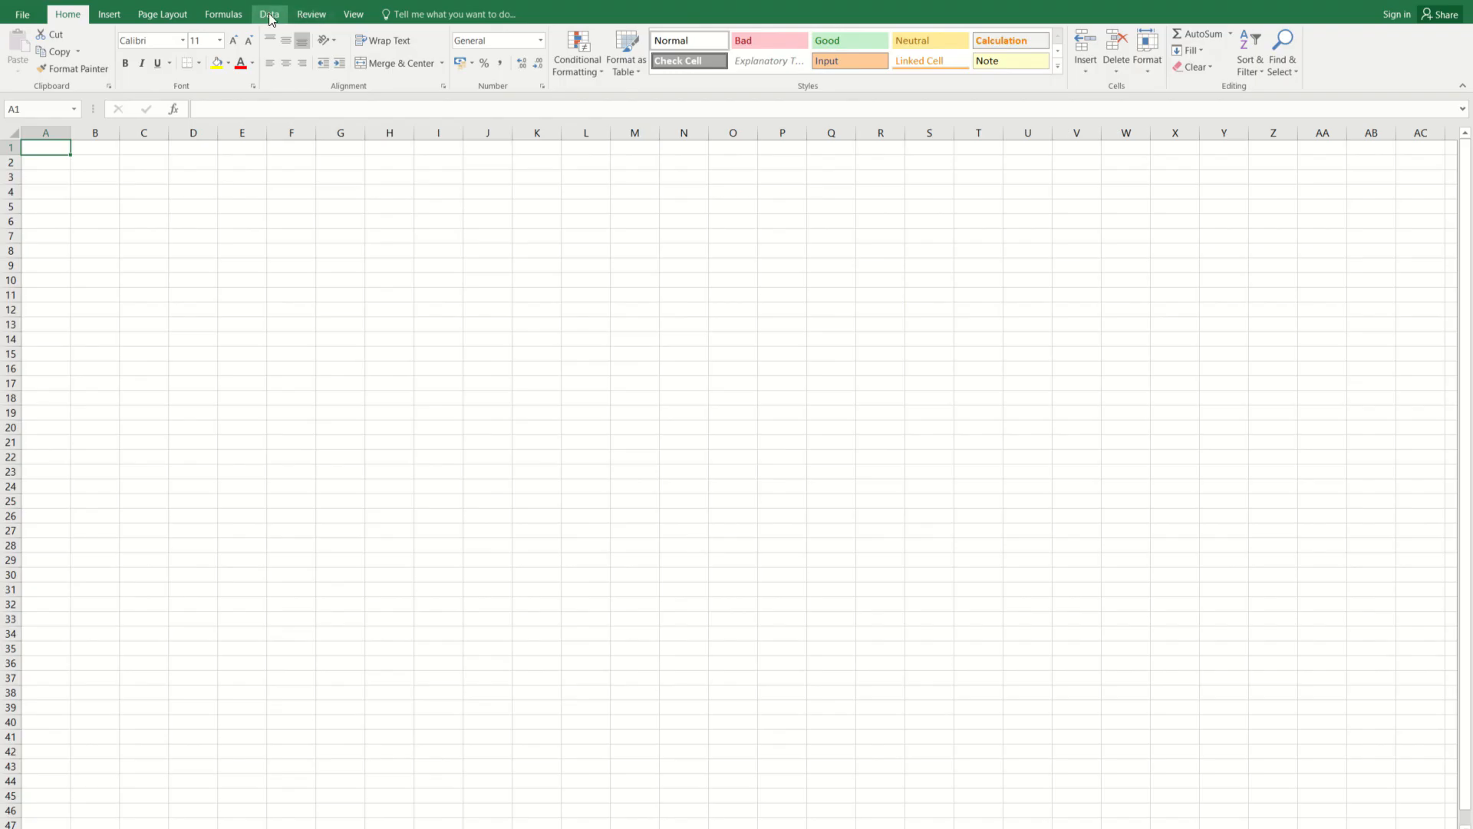
In Excel, start a text import of the CN subbassin file from the terrain folder
click(265, 15)
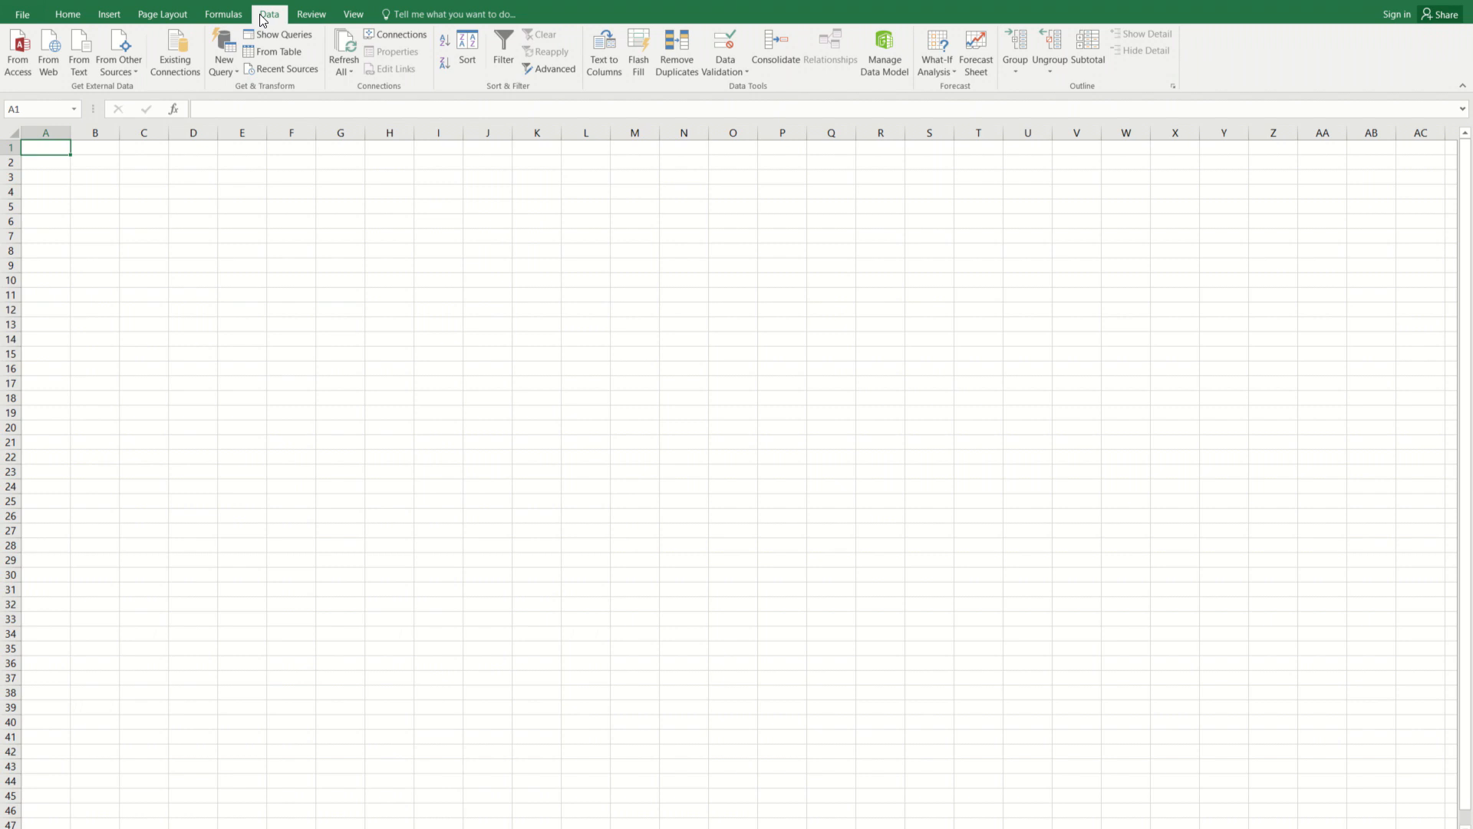
click(79, 59)
double_click(187, 236)
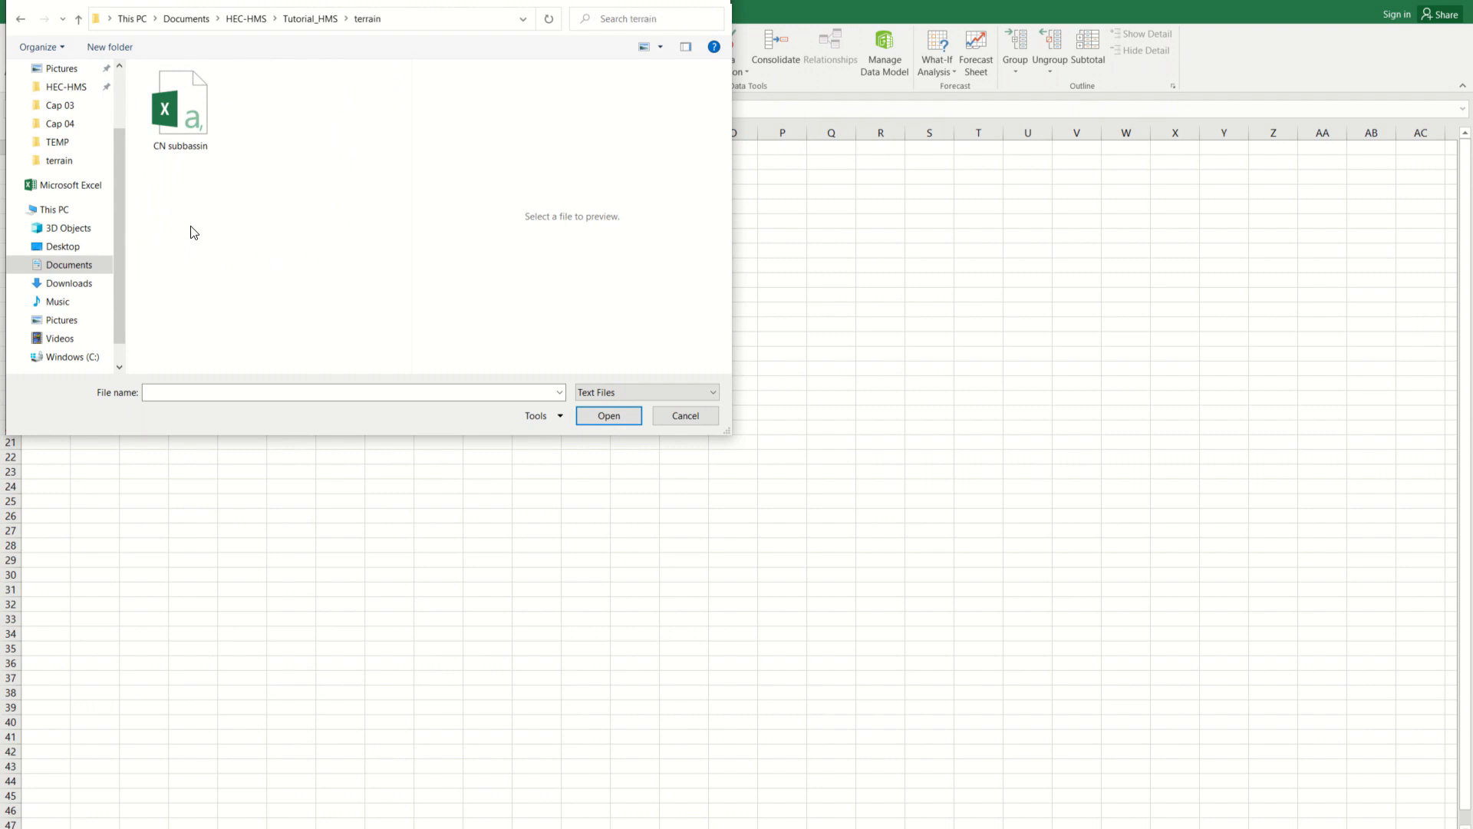
double_click(196, 128)
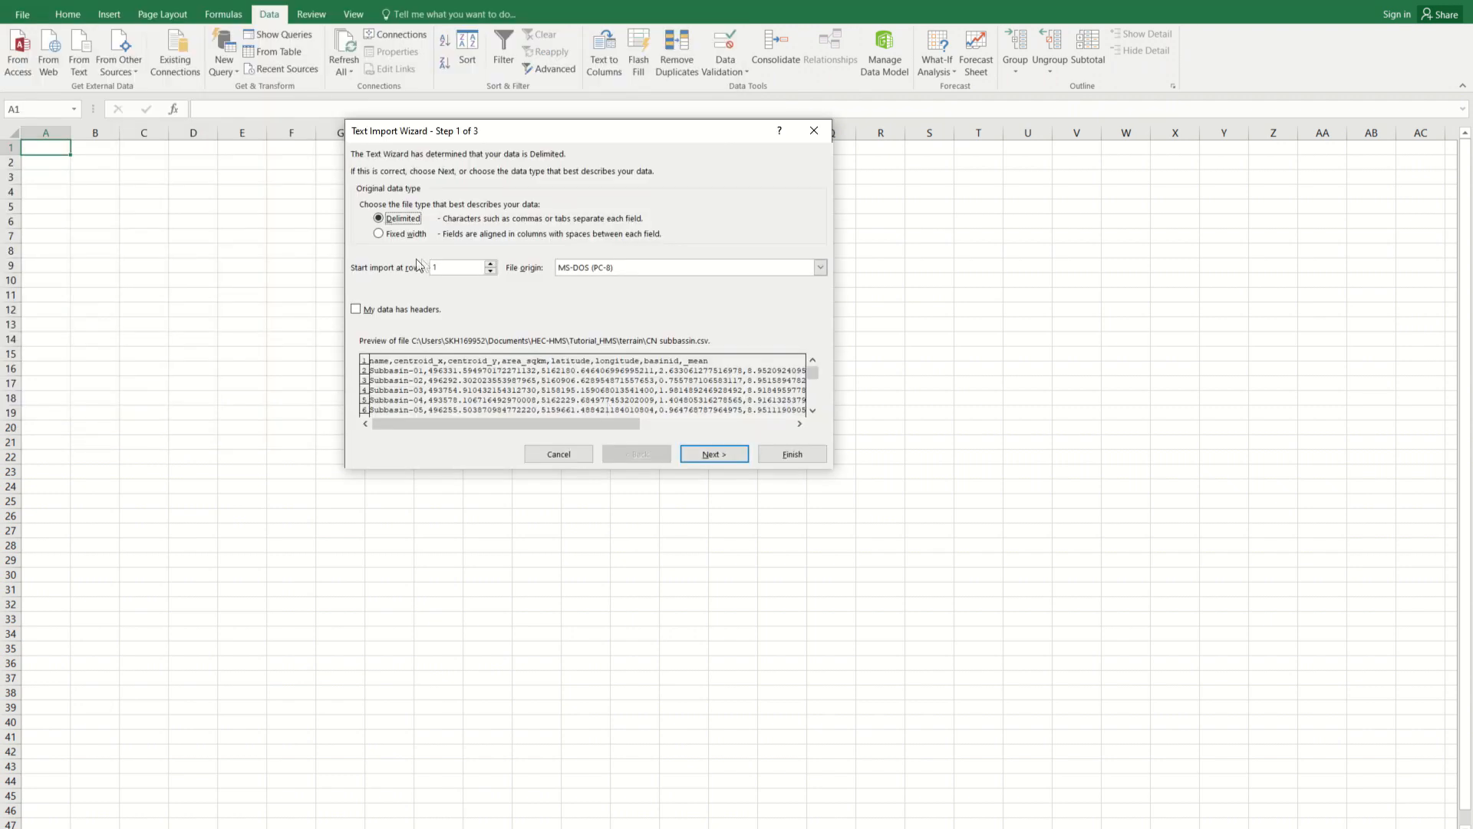
Import the file as delimited text with Comma added as a delimiter, placing the data at cell A1
click(714, 455)
click(365, 222)
drag(594, 424, 743, 380)
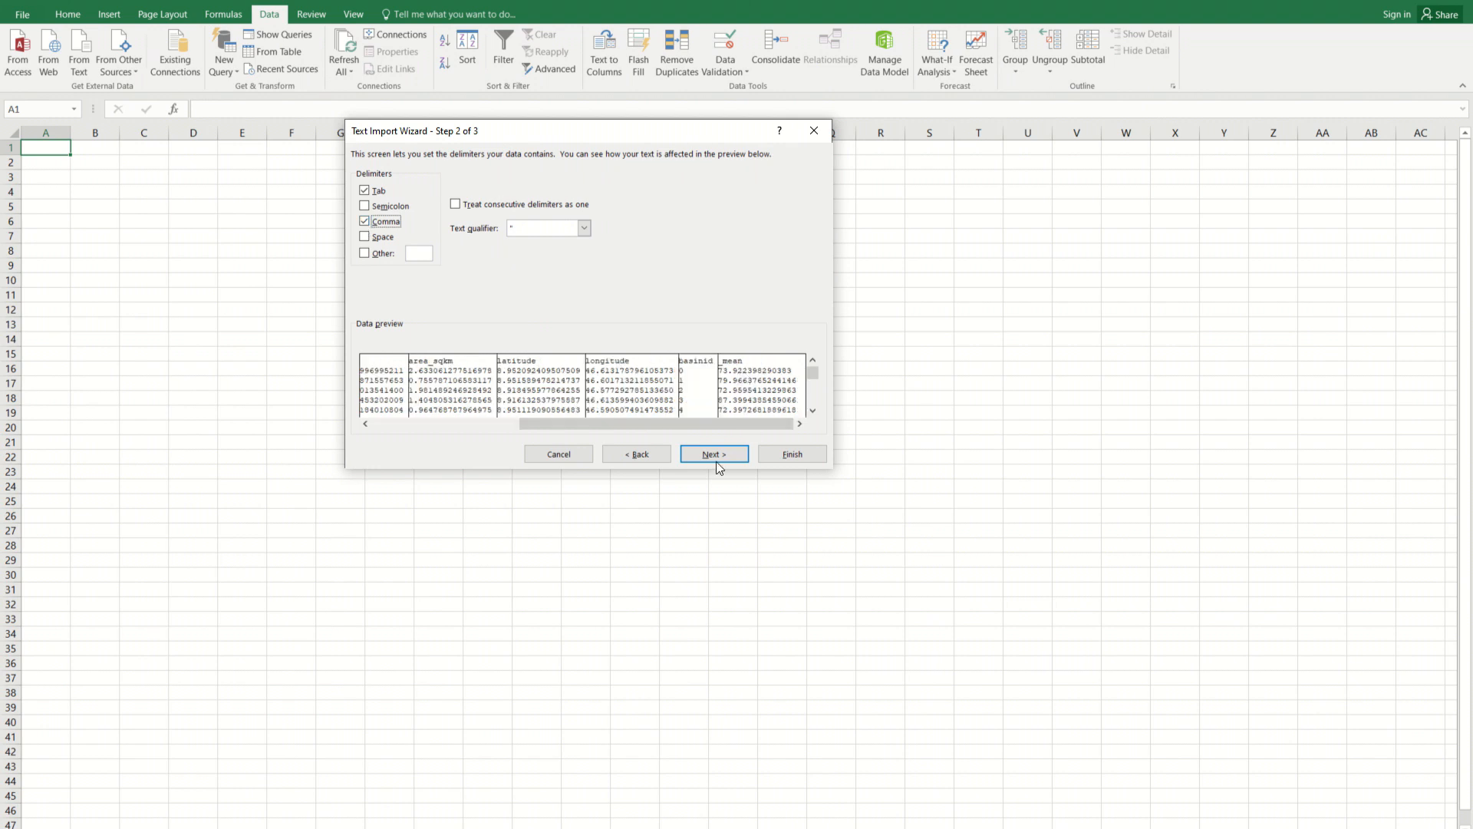
click(715, 457)
click(791, 454)
click(589, 386)
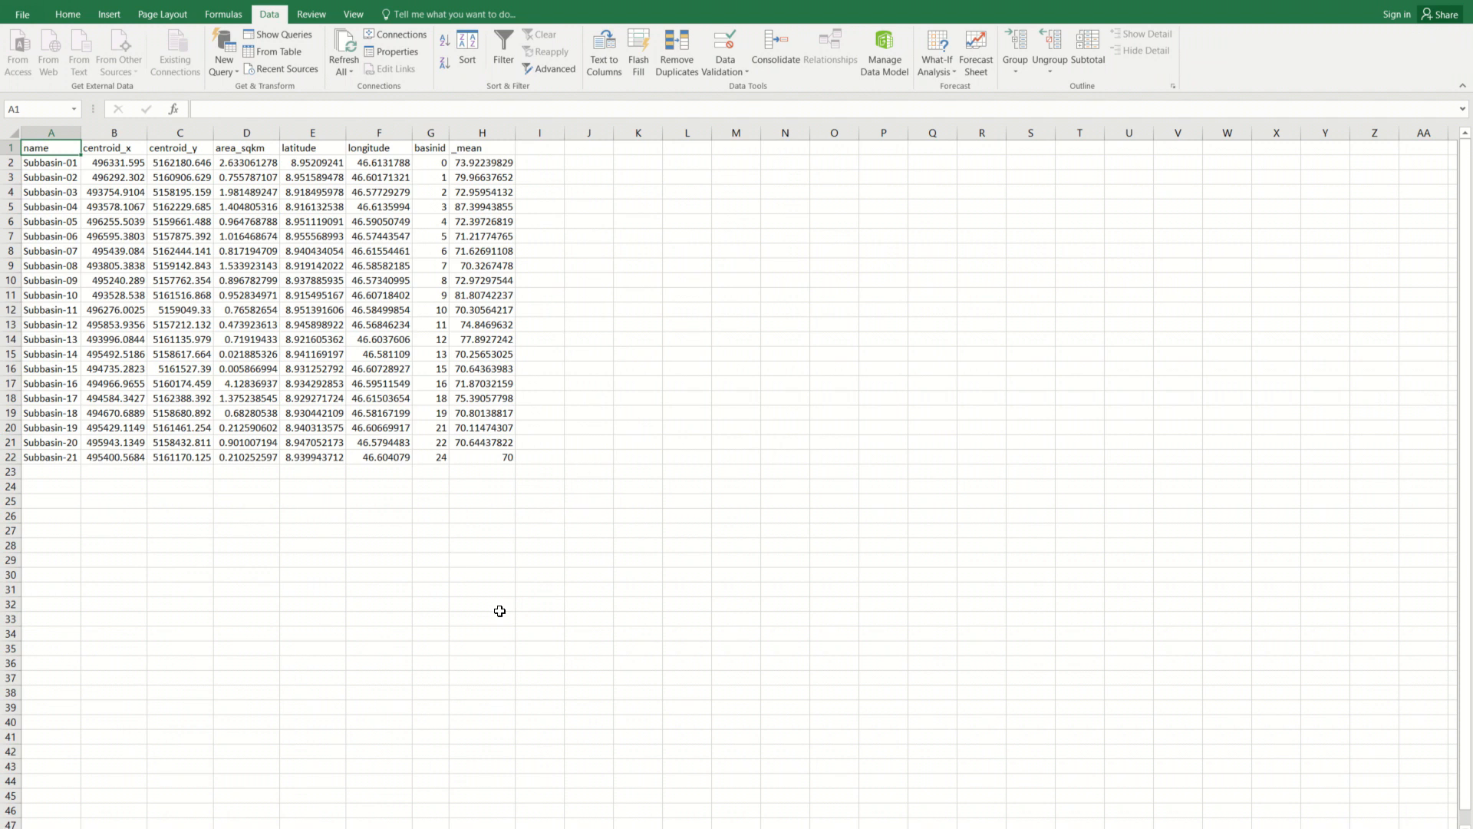
Rename the header in A1 to Subbassin and the _mean header in H1 to CN
click(46, 147)
text(Subbassin)
click(492, 148)
text(CN)
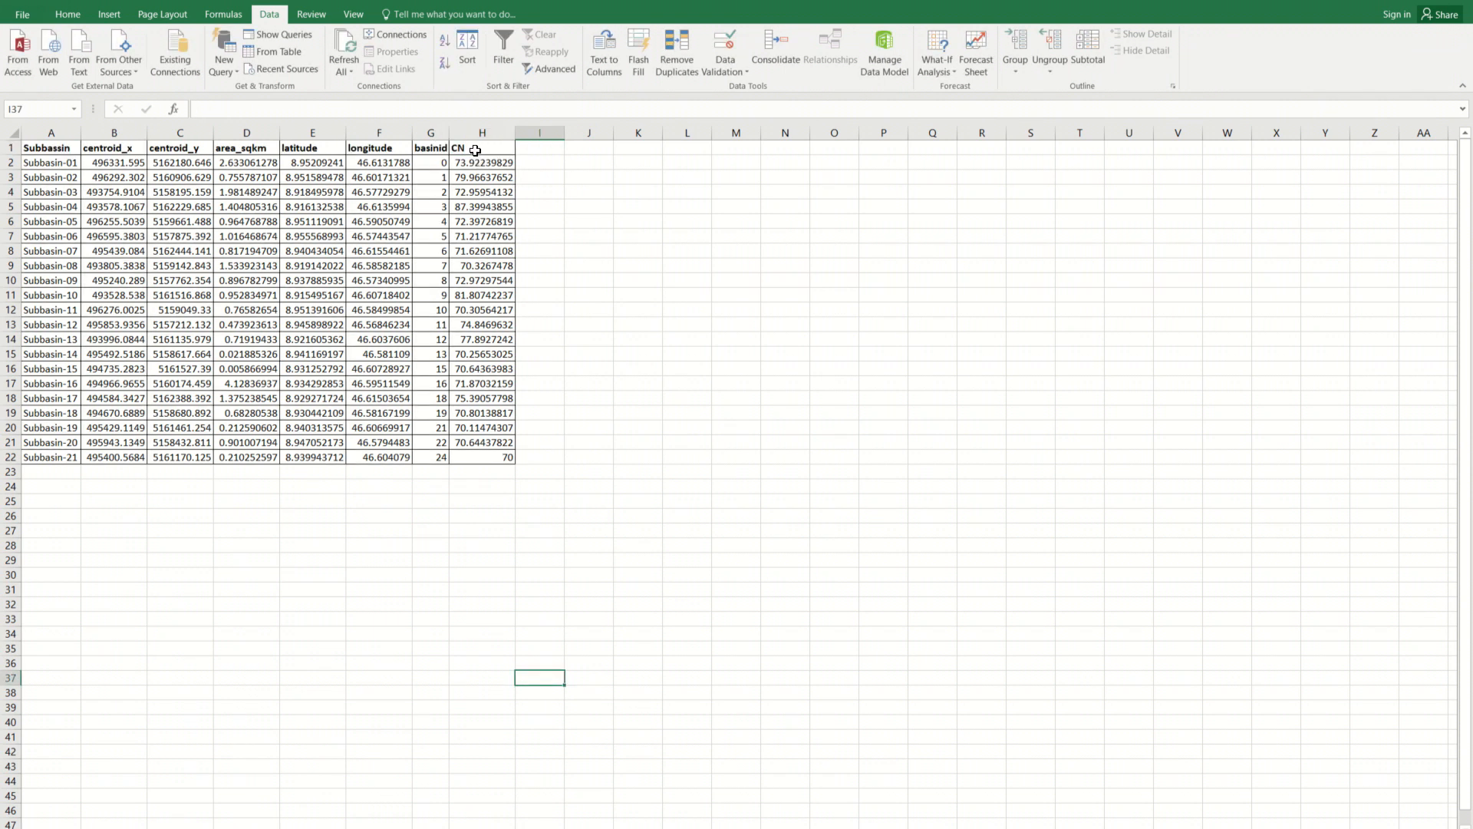
Copy the CN values of all subbasins from H2 to H22
drag(477, 161, 486, 316)
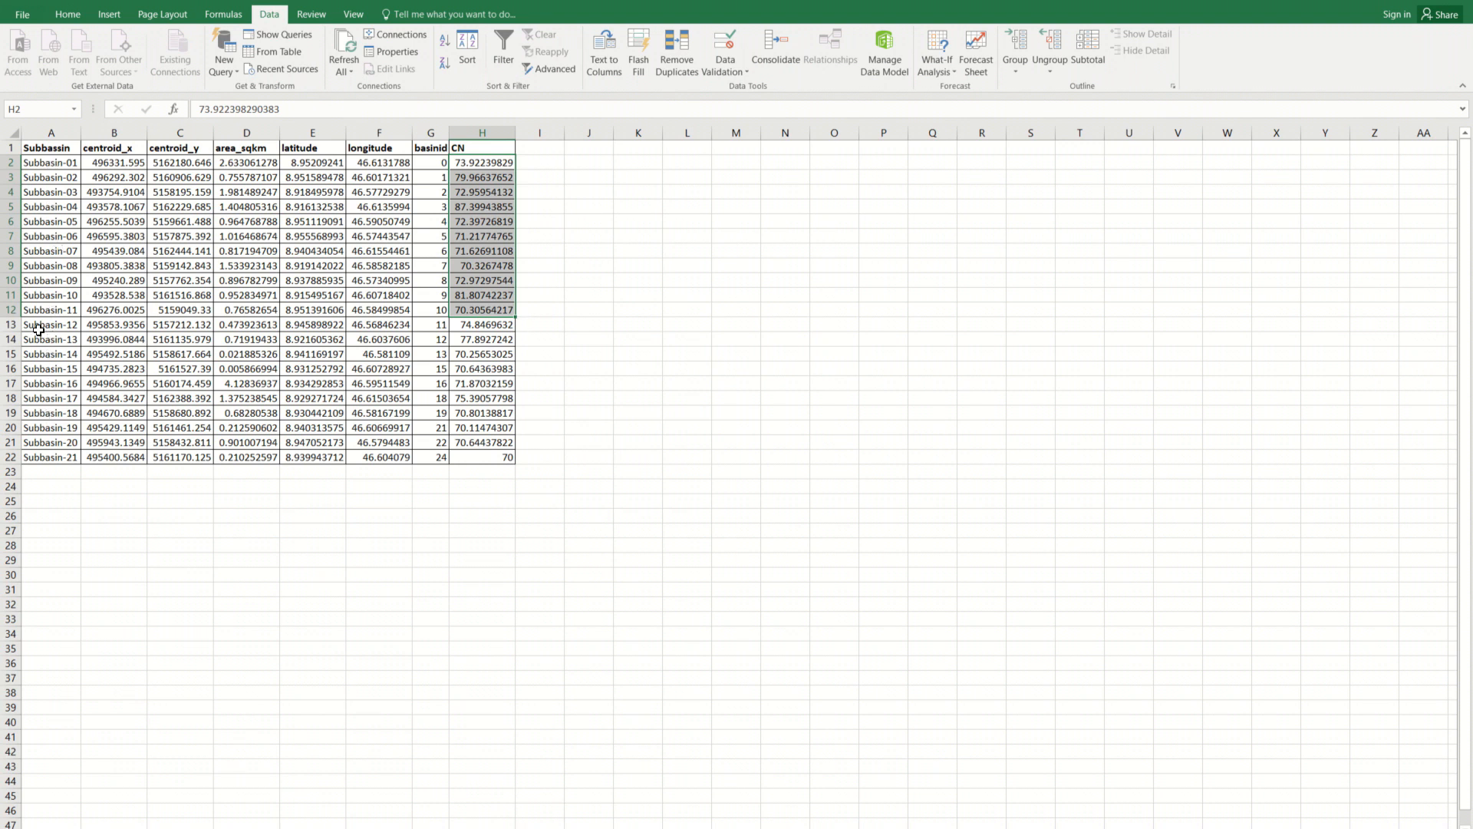
shift+click(459, 456)
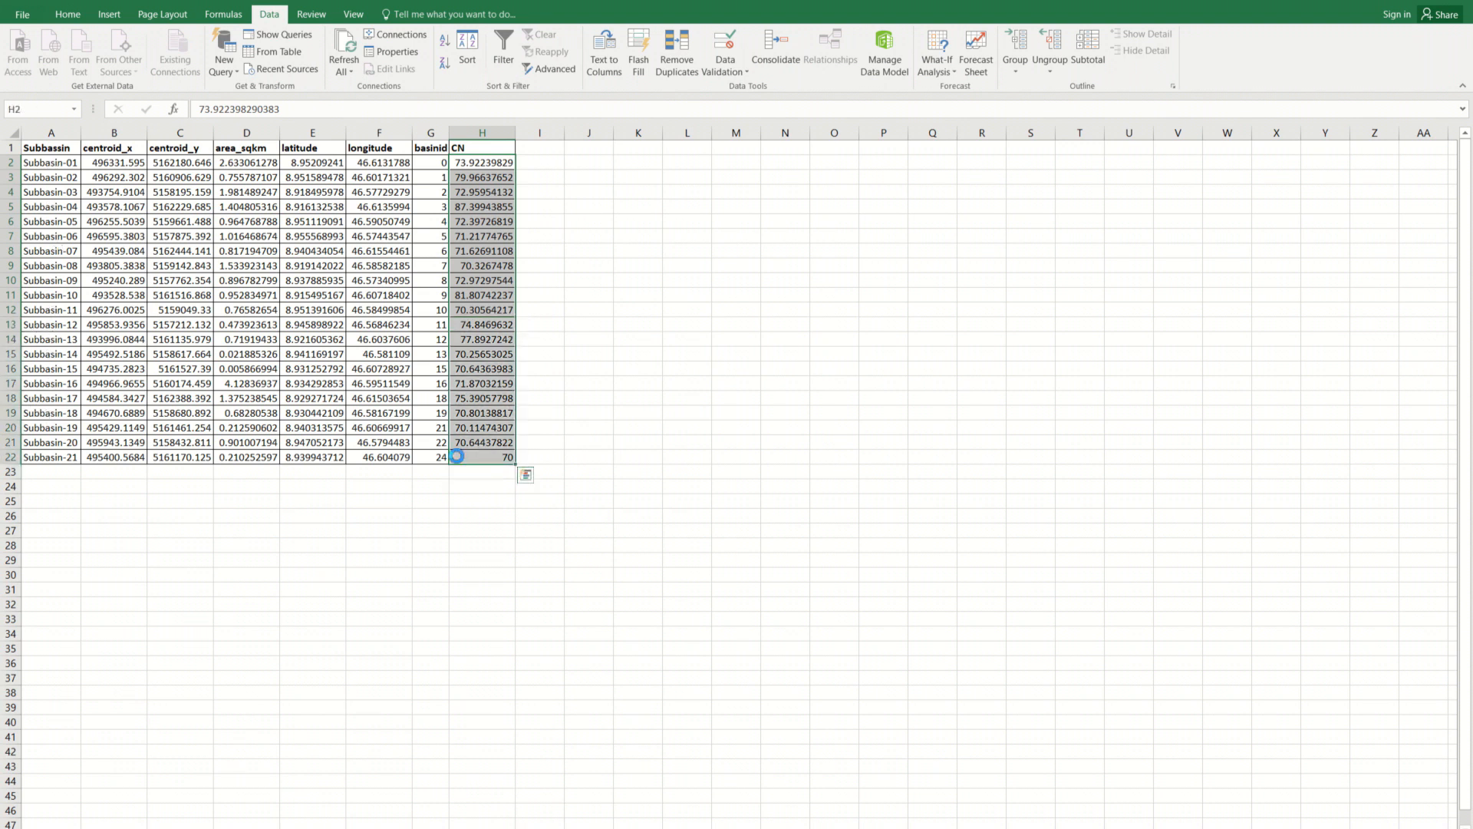
key(ctrl+c)
Switch to HEC-HMS, open the SCS Curve Number loss parameters, enlarge the table to show every subbasin and sort it alphabetically
mouse_move(500, 827)
click(501, 798)
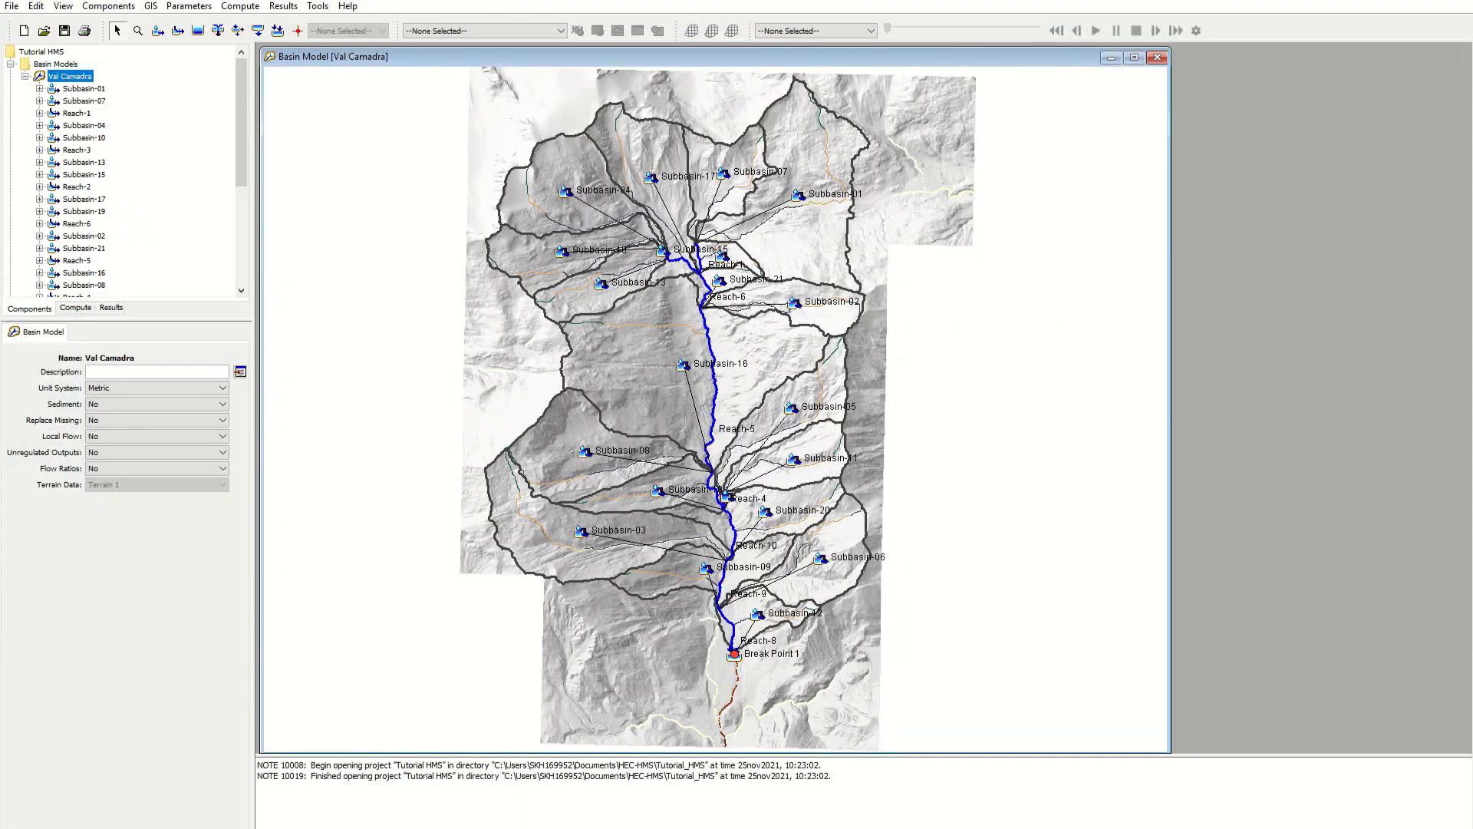
click(184, 10)
mouse_move(201, 120)
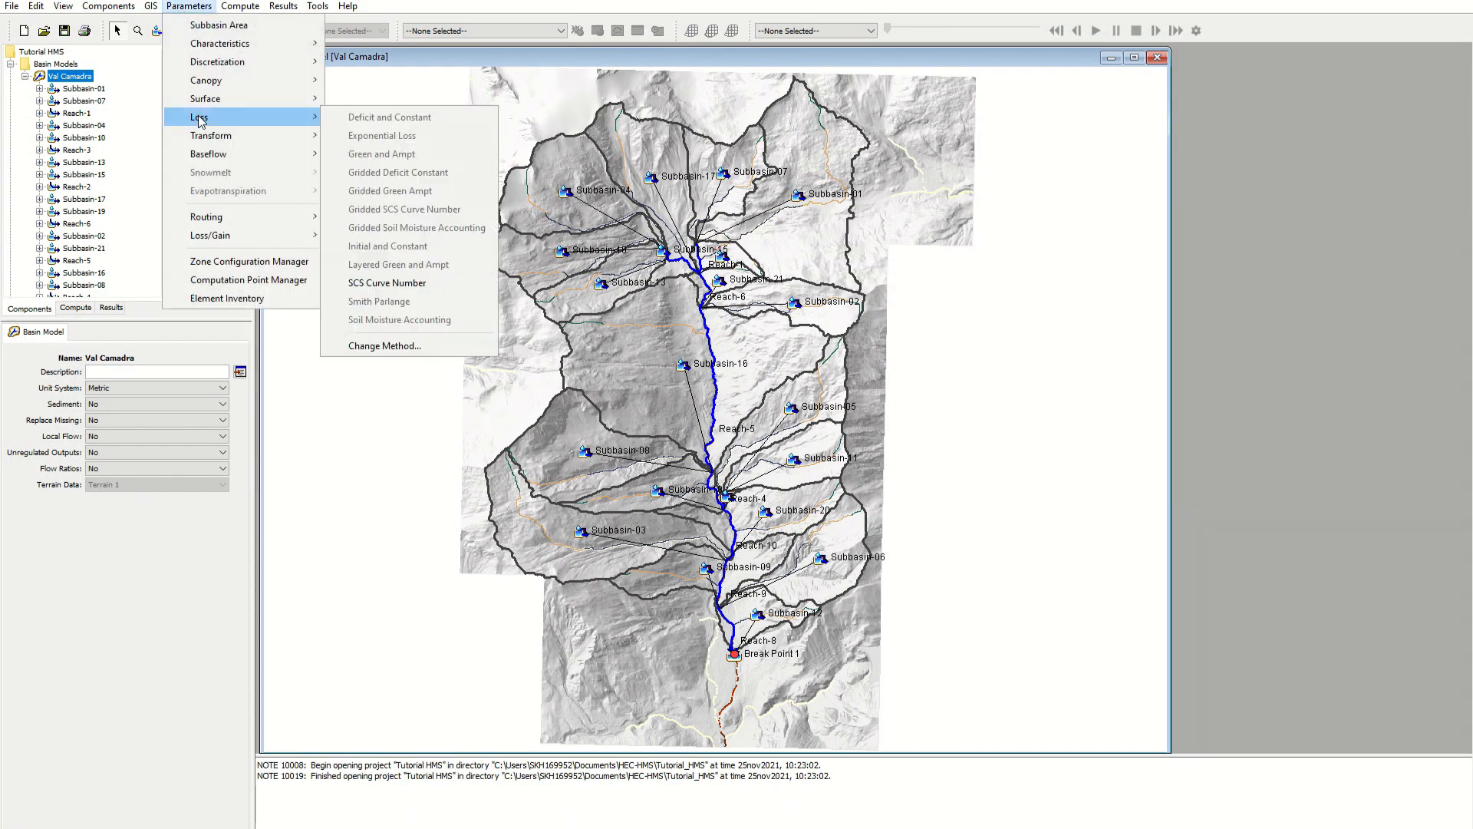
click(451, 284)
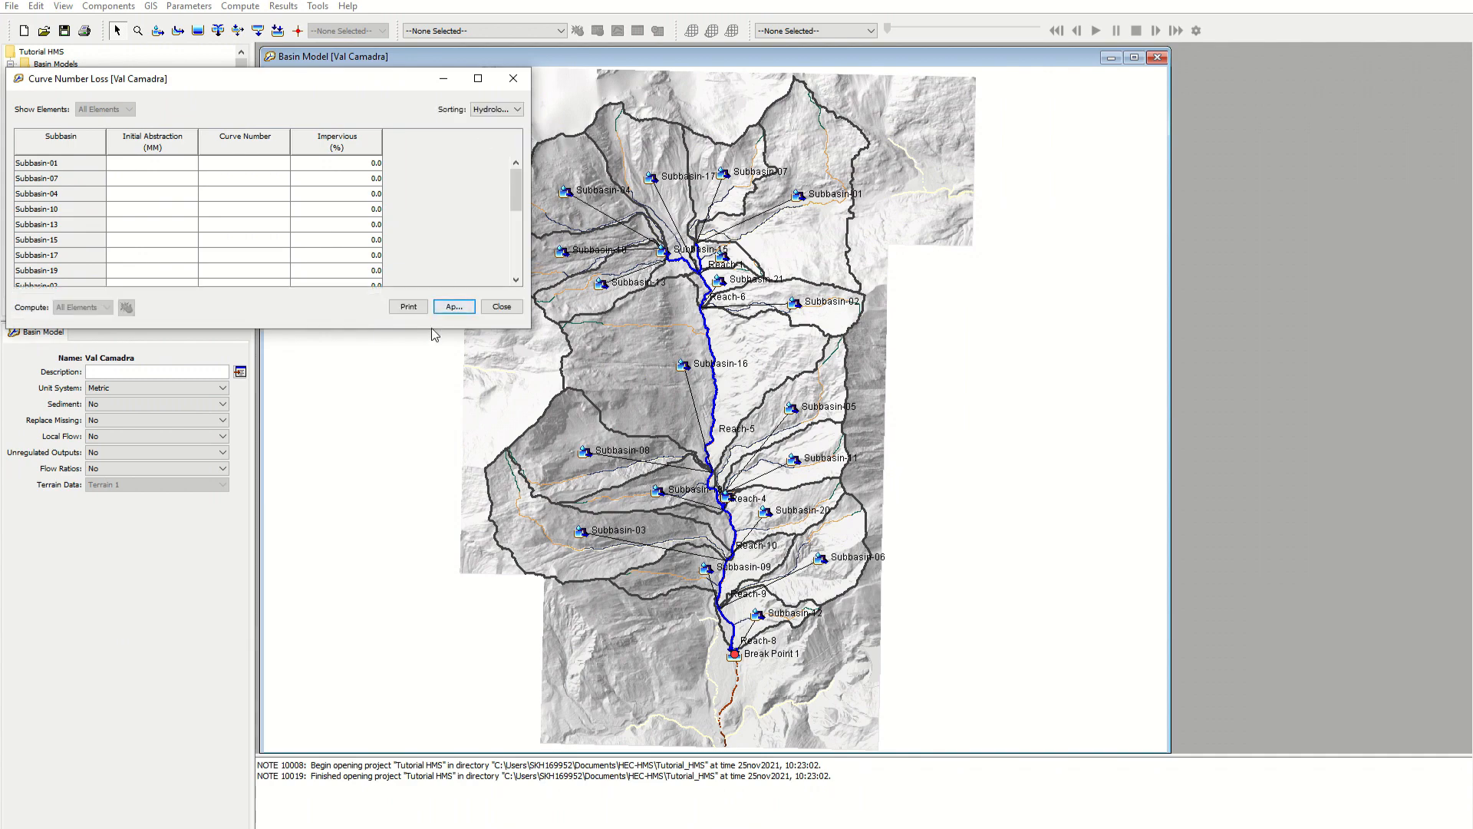
drag(432, 329, 414, 710)
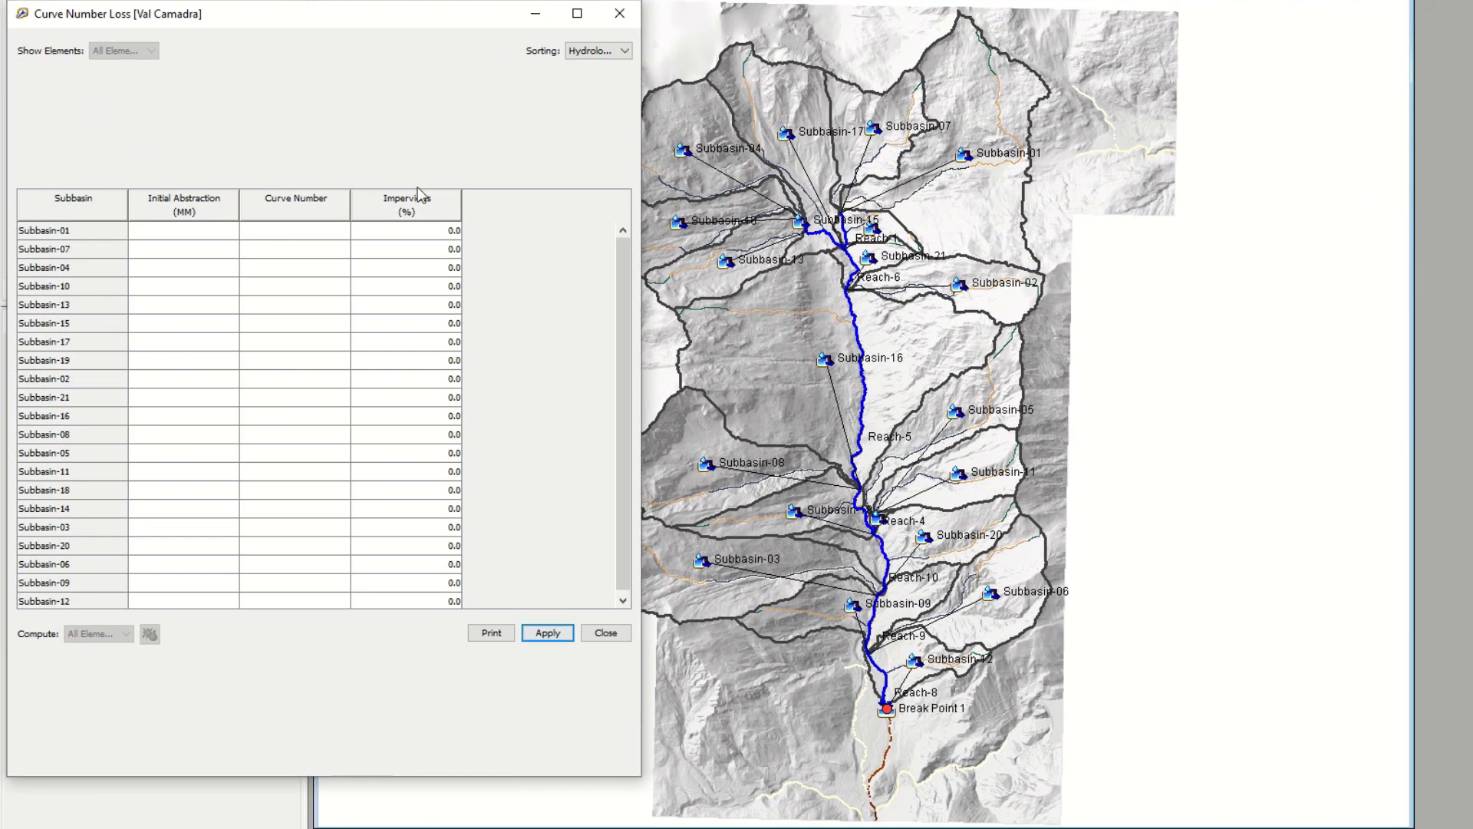
drag(269, 778, 268, 827)
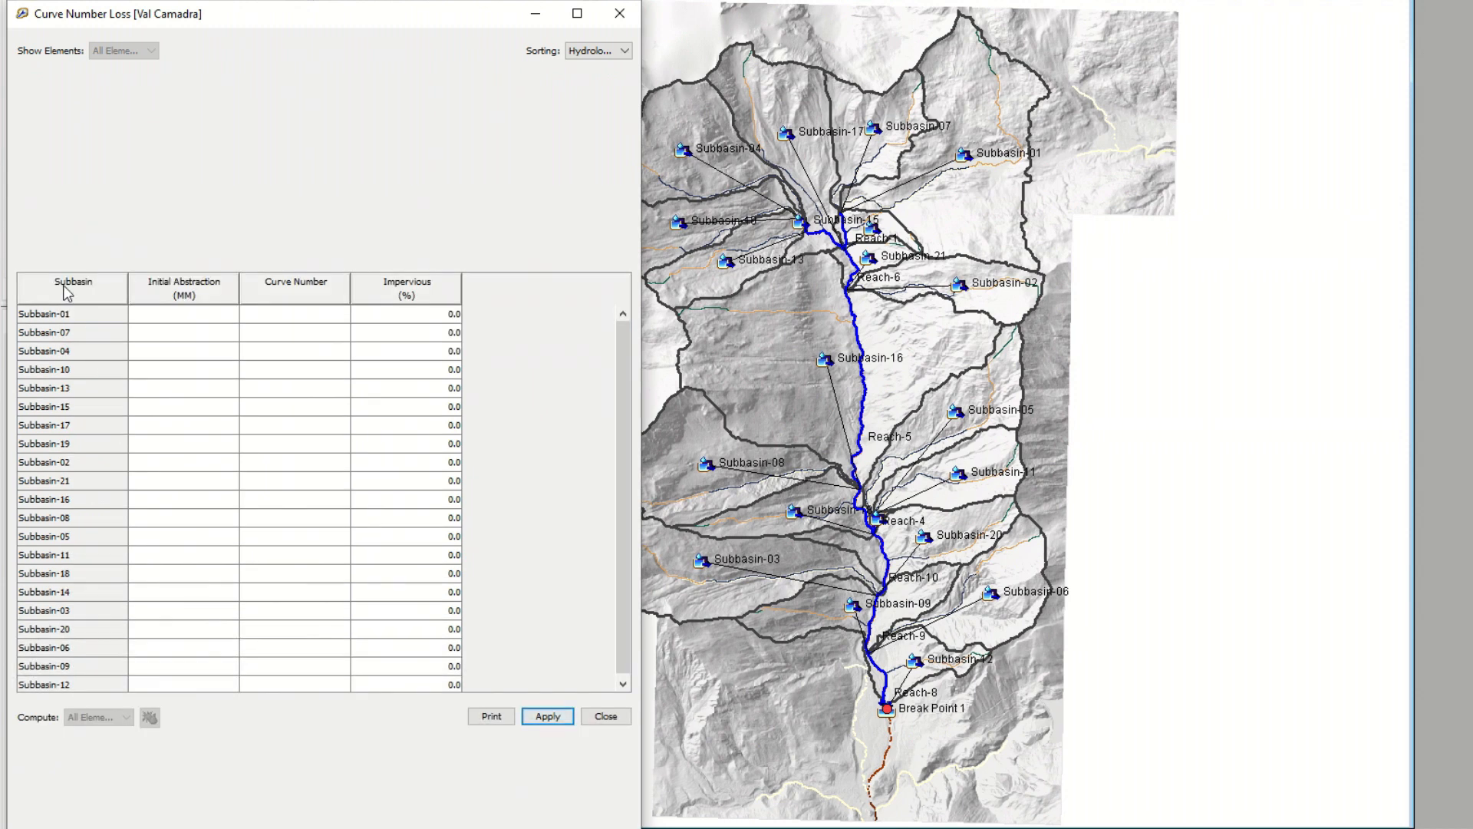
click(597, 51)
click(595, 80)
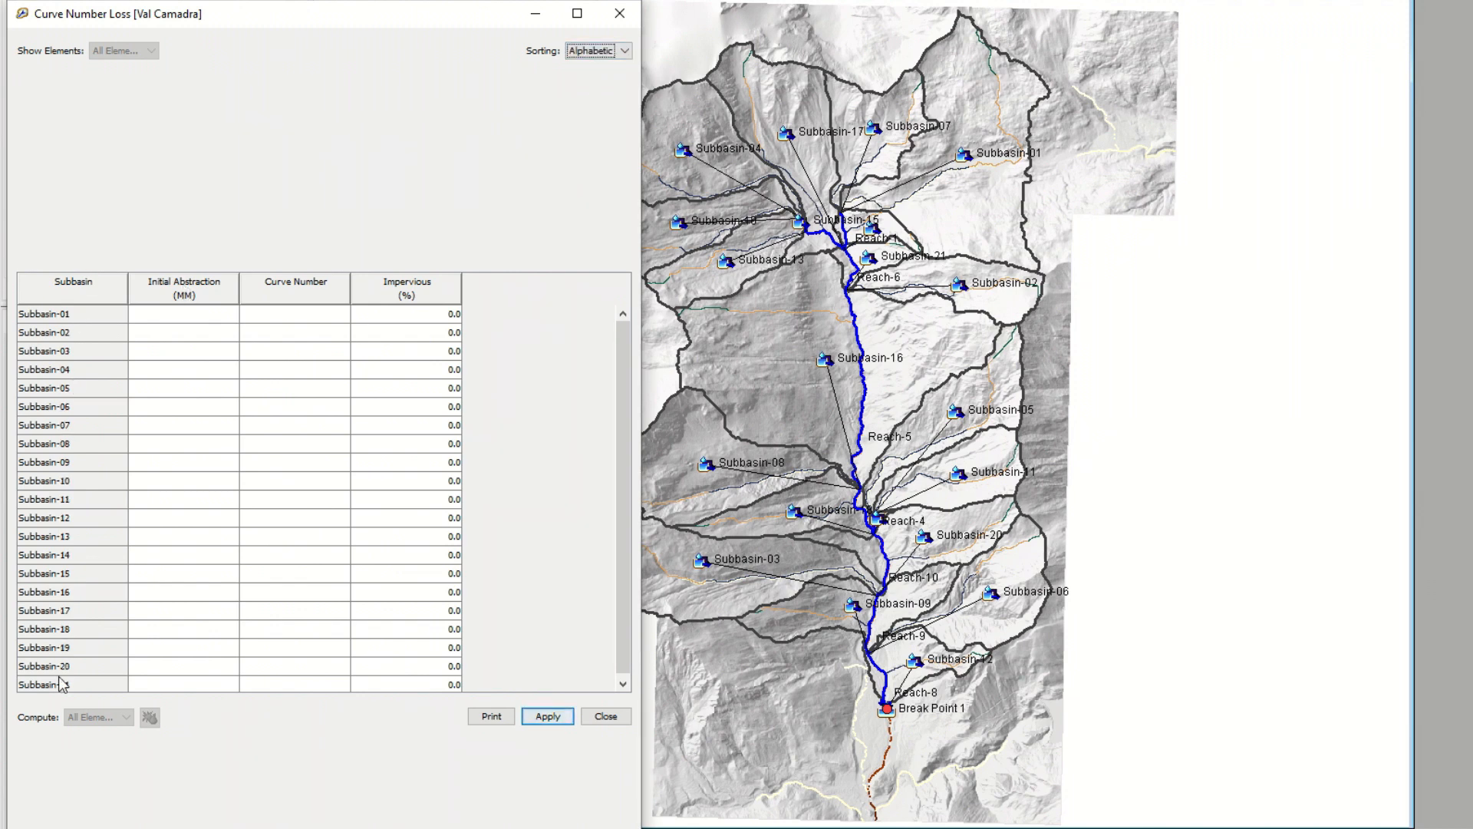
Paste the copied CN values into the Curve Number cells of Subbasin-01 to Subbasin-21 and apply them
click(308, 317)
drag(308, 316, 311, 694)
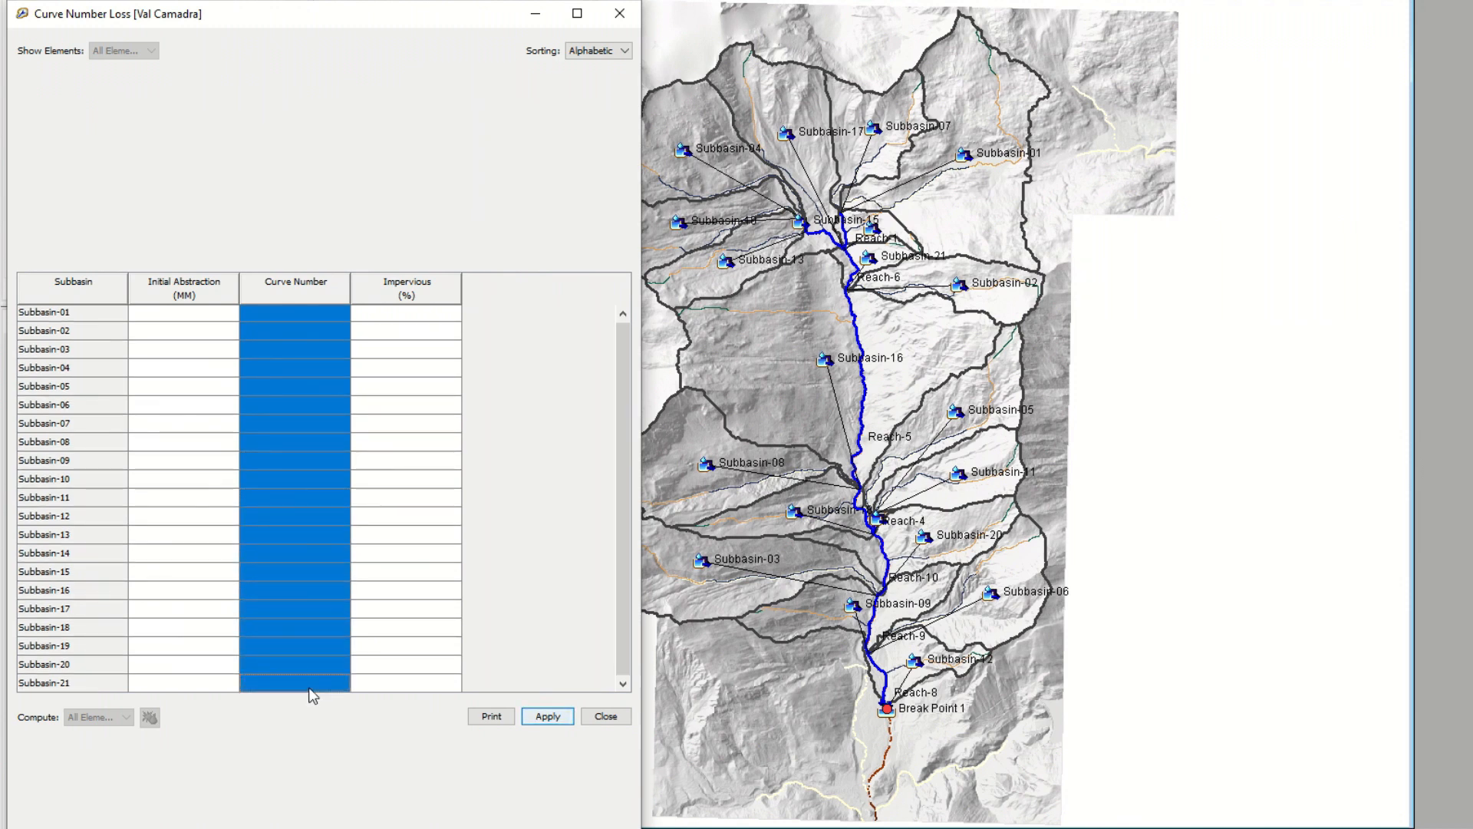
key(ctrl+v)
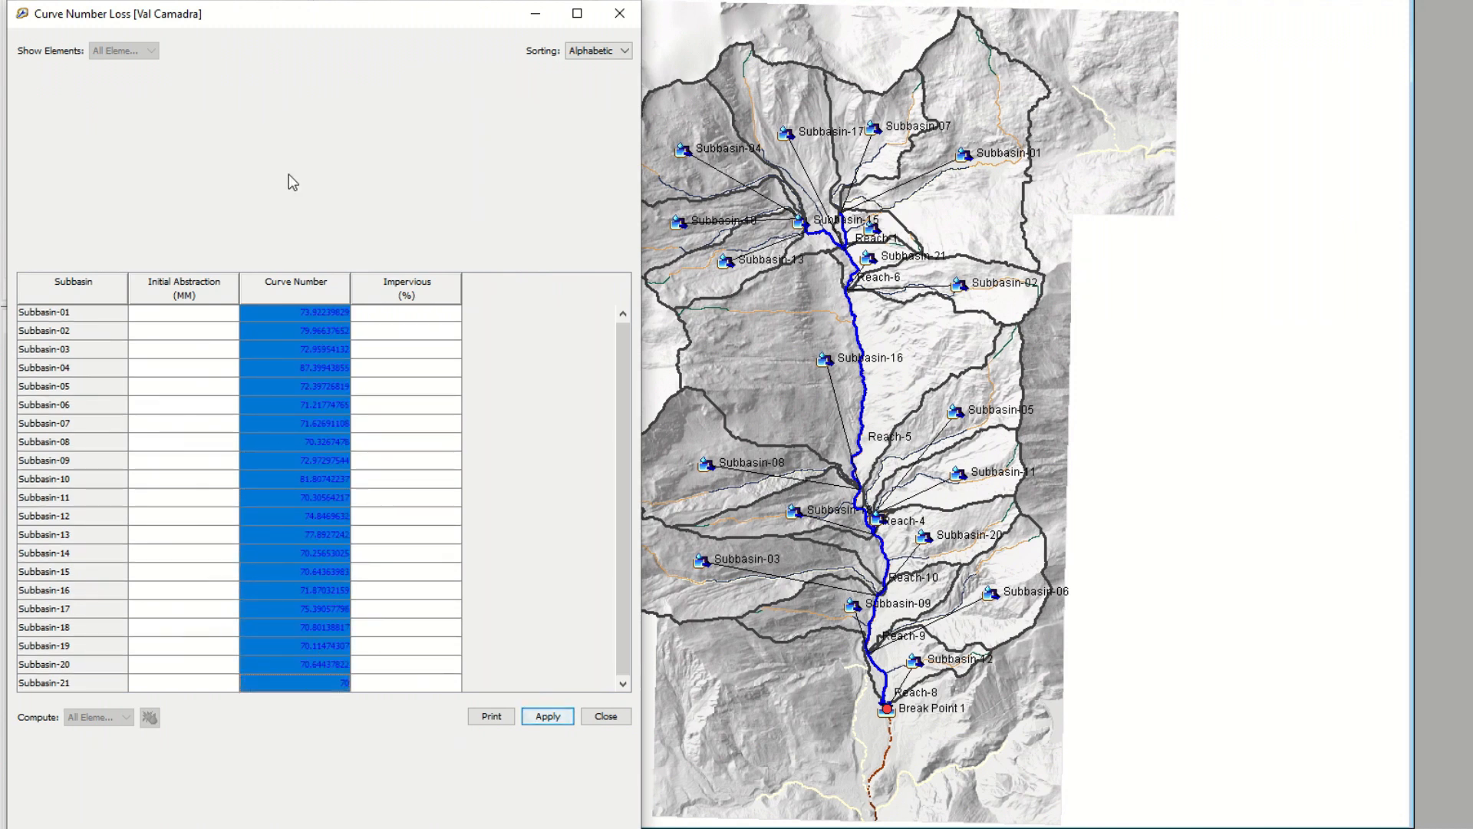
click(388, 328)
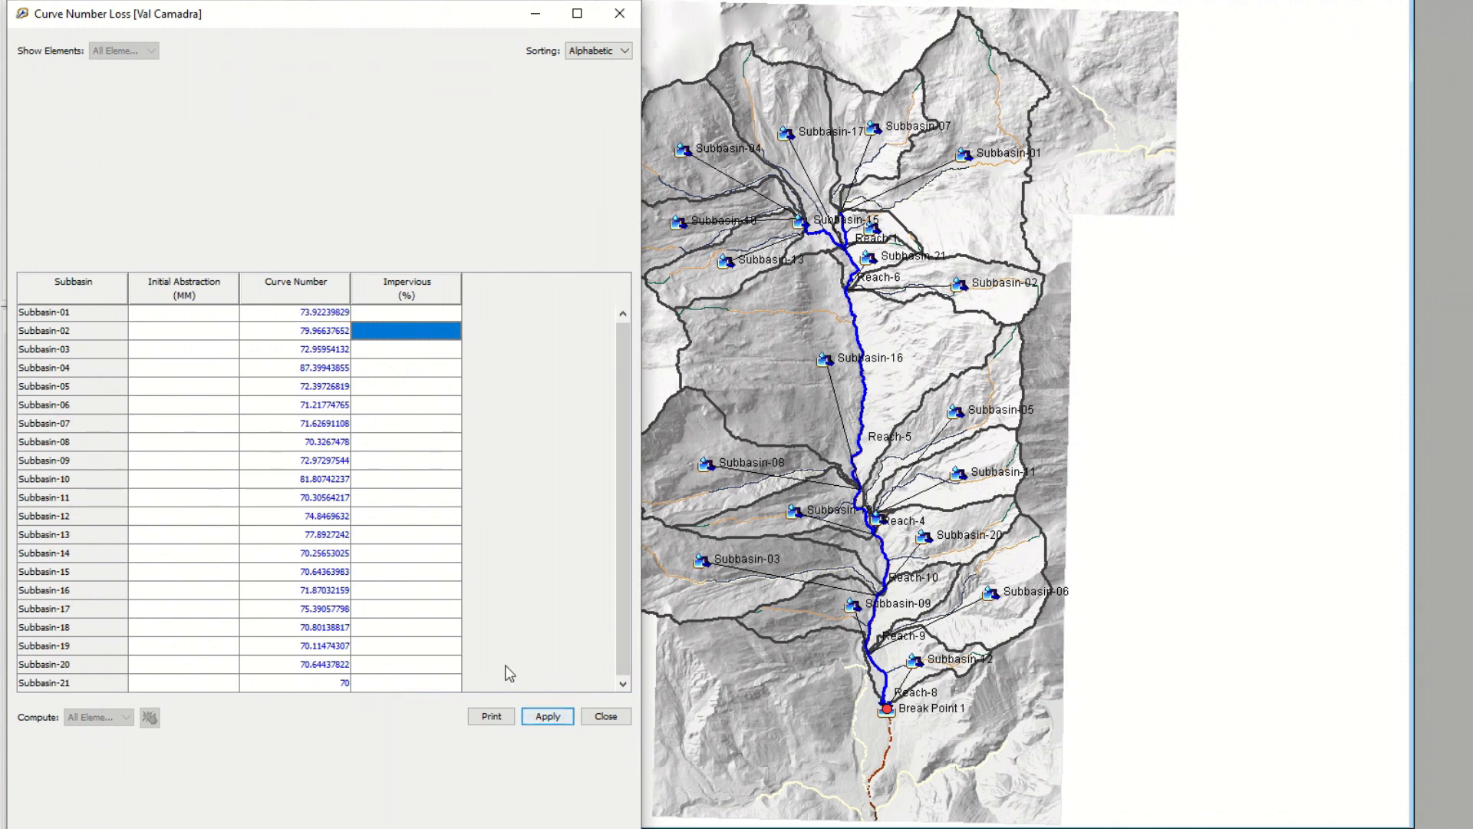
click(547, 715)
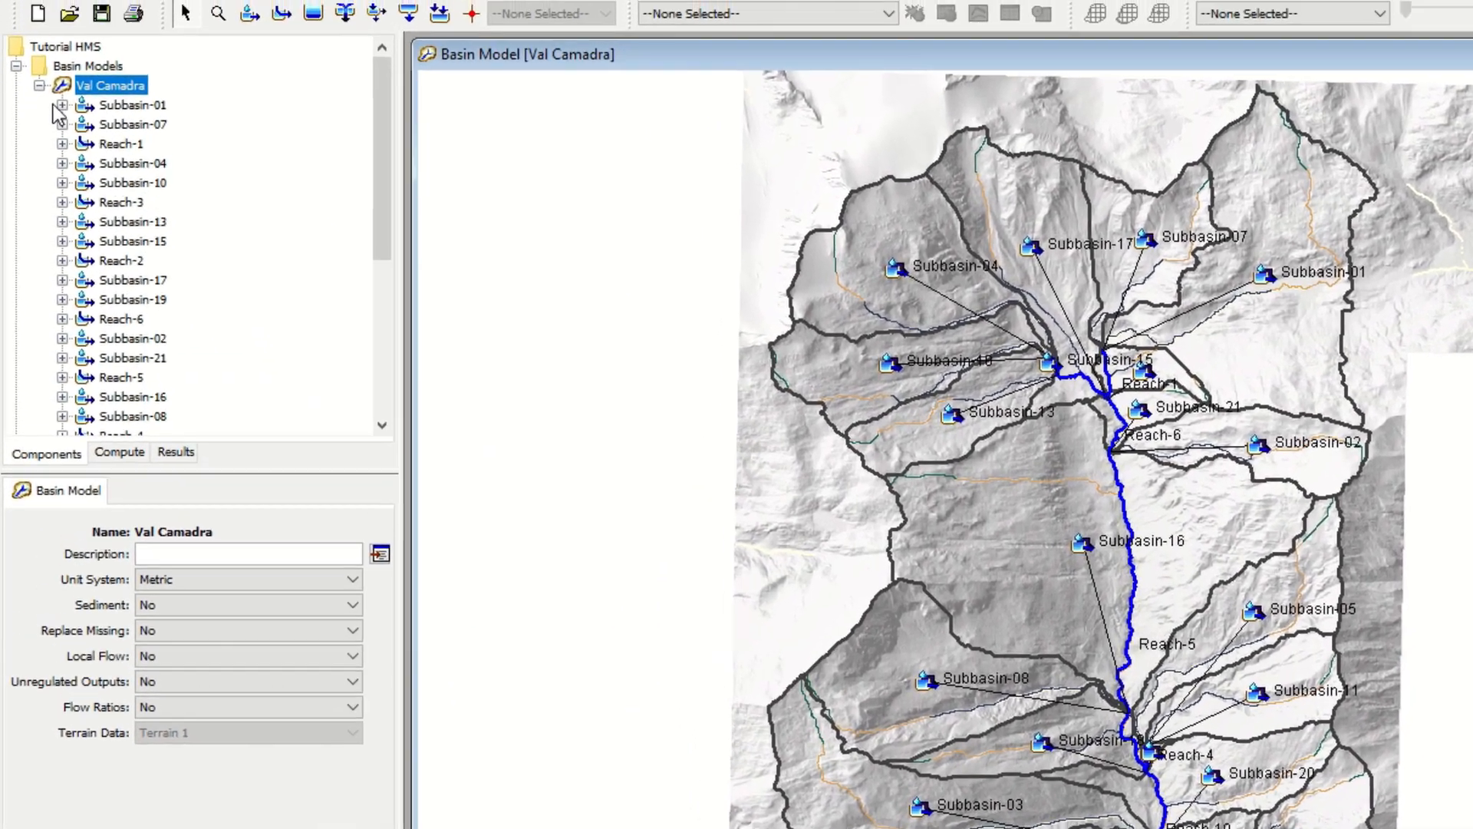
Check the SCS Curve Number loss settings of Subbasin-01 and Subbasin-15 in the Val Camadra basin model
click(64, 114)
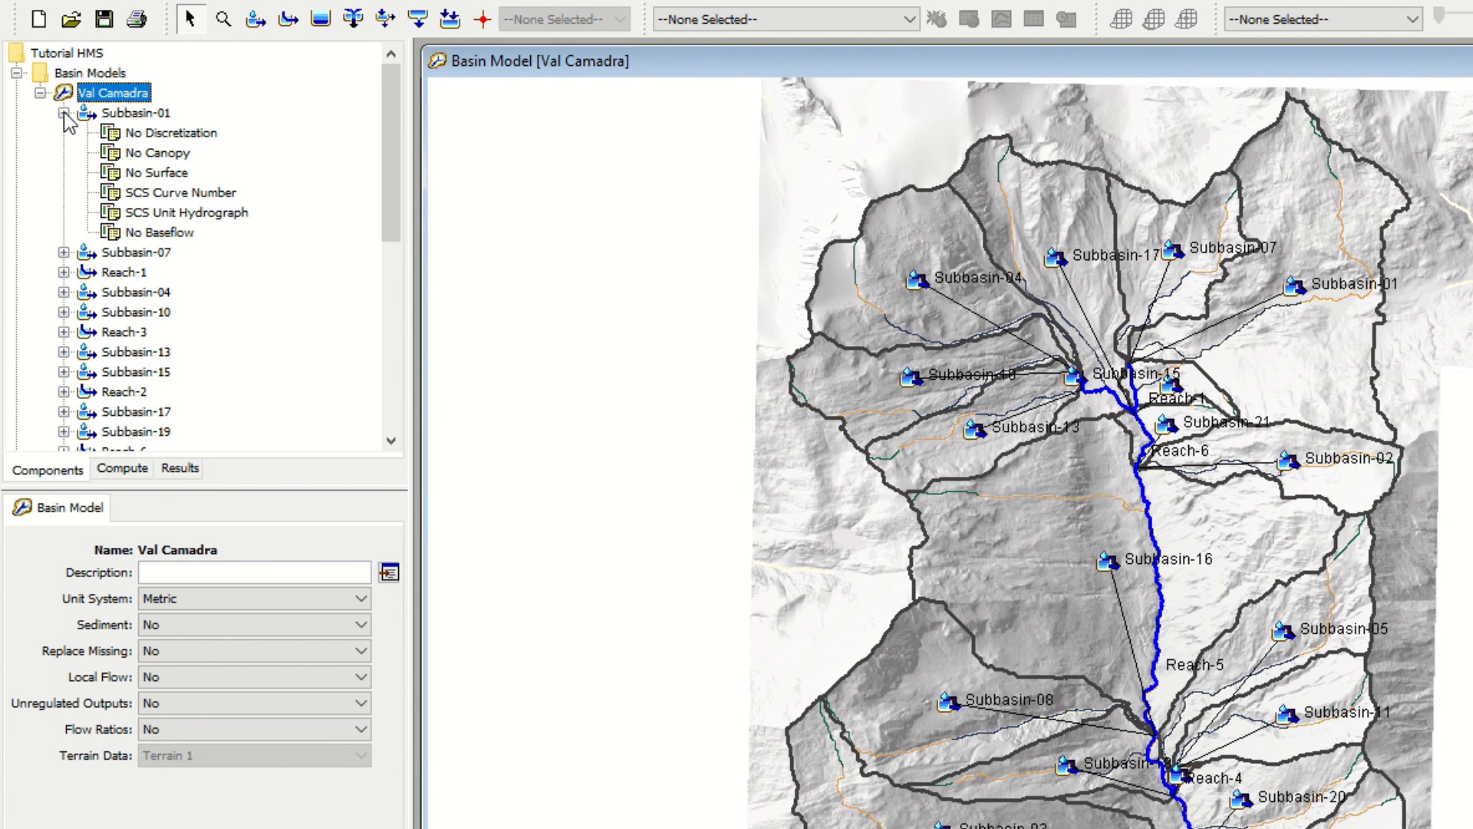
click(134, 193)
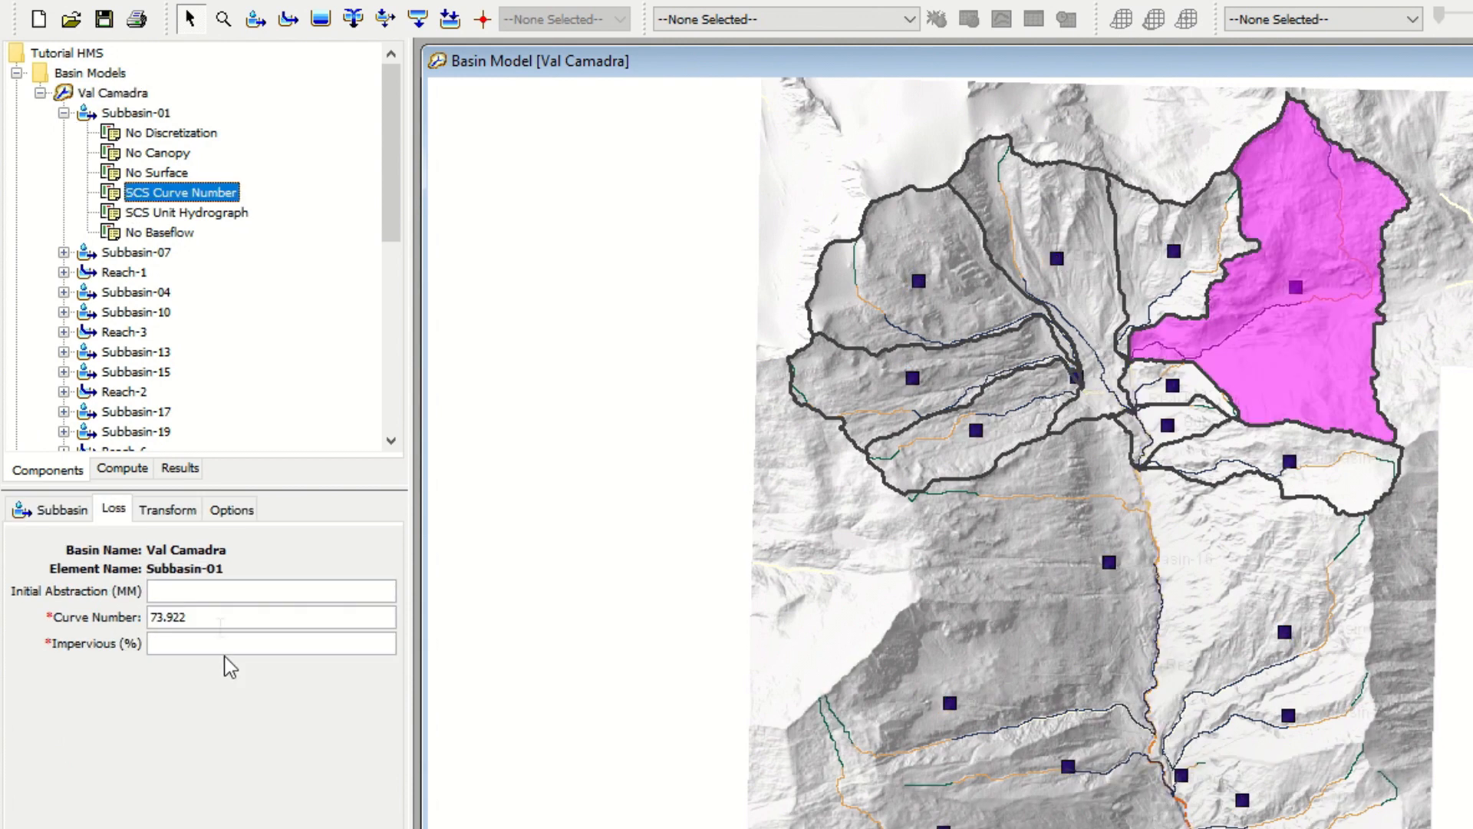
click(64, 372)
click(153, 405)
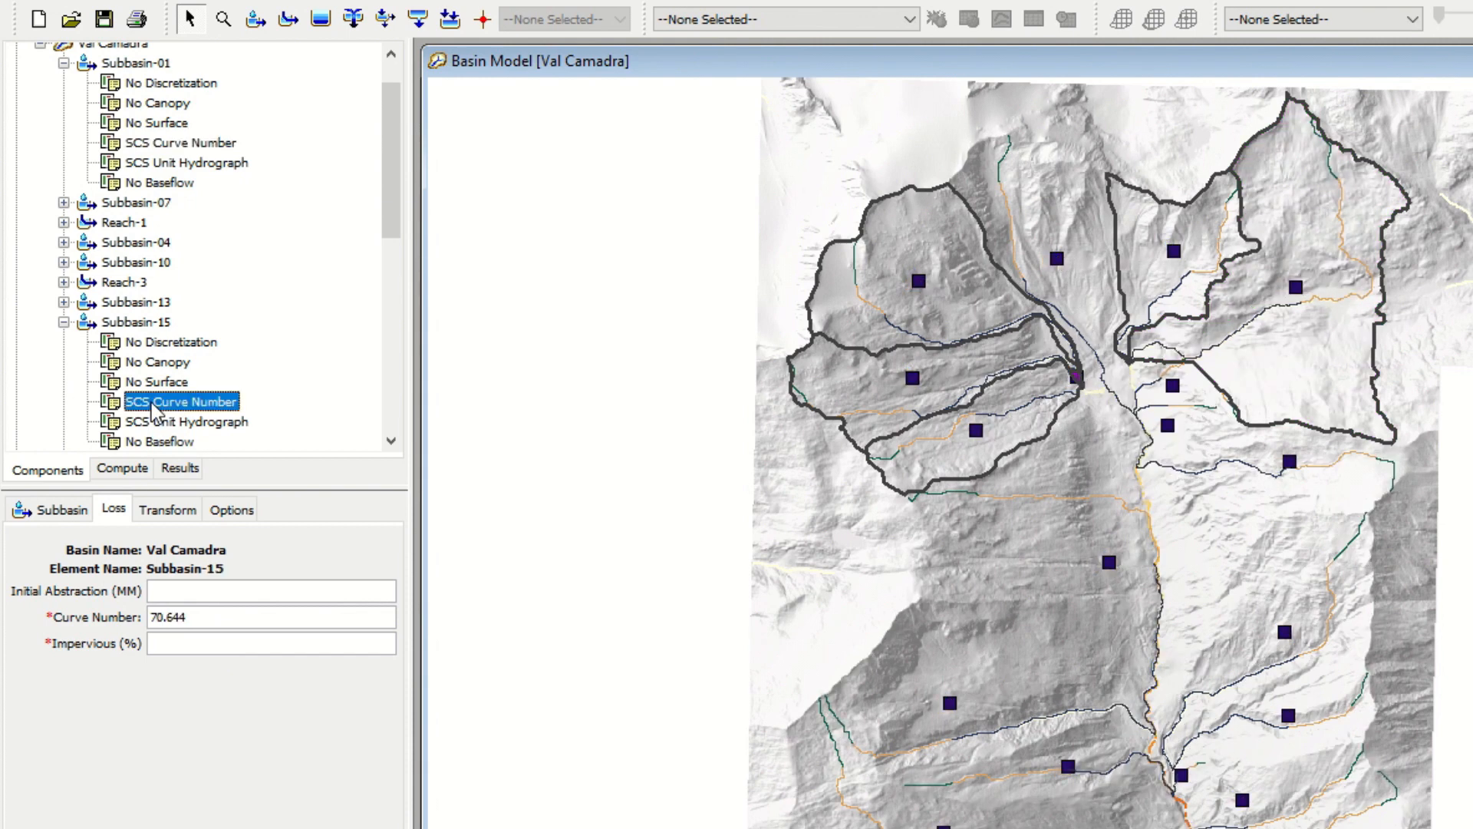